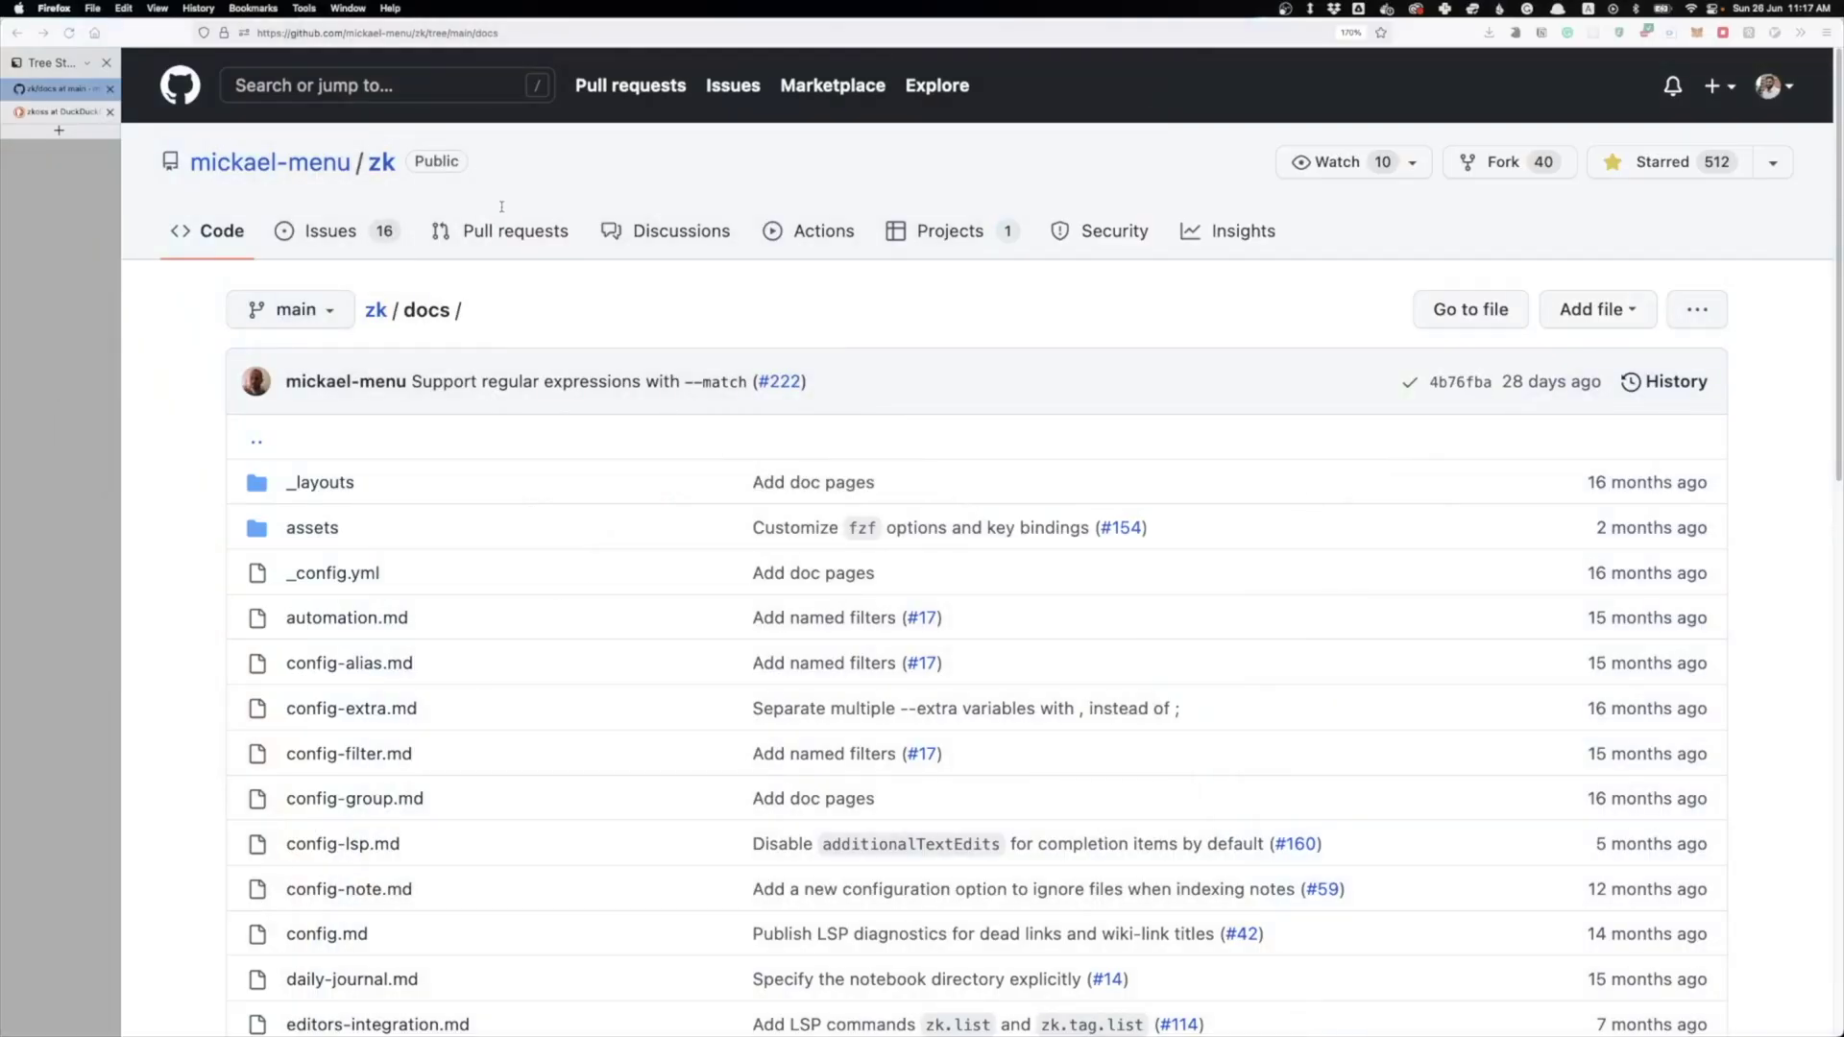
Step: Look over the file list of the zk docs folder and open the repository's main page
scroll(938, 317, "down", 1)
scroll(939, 317, "down", 3)
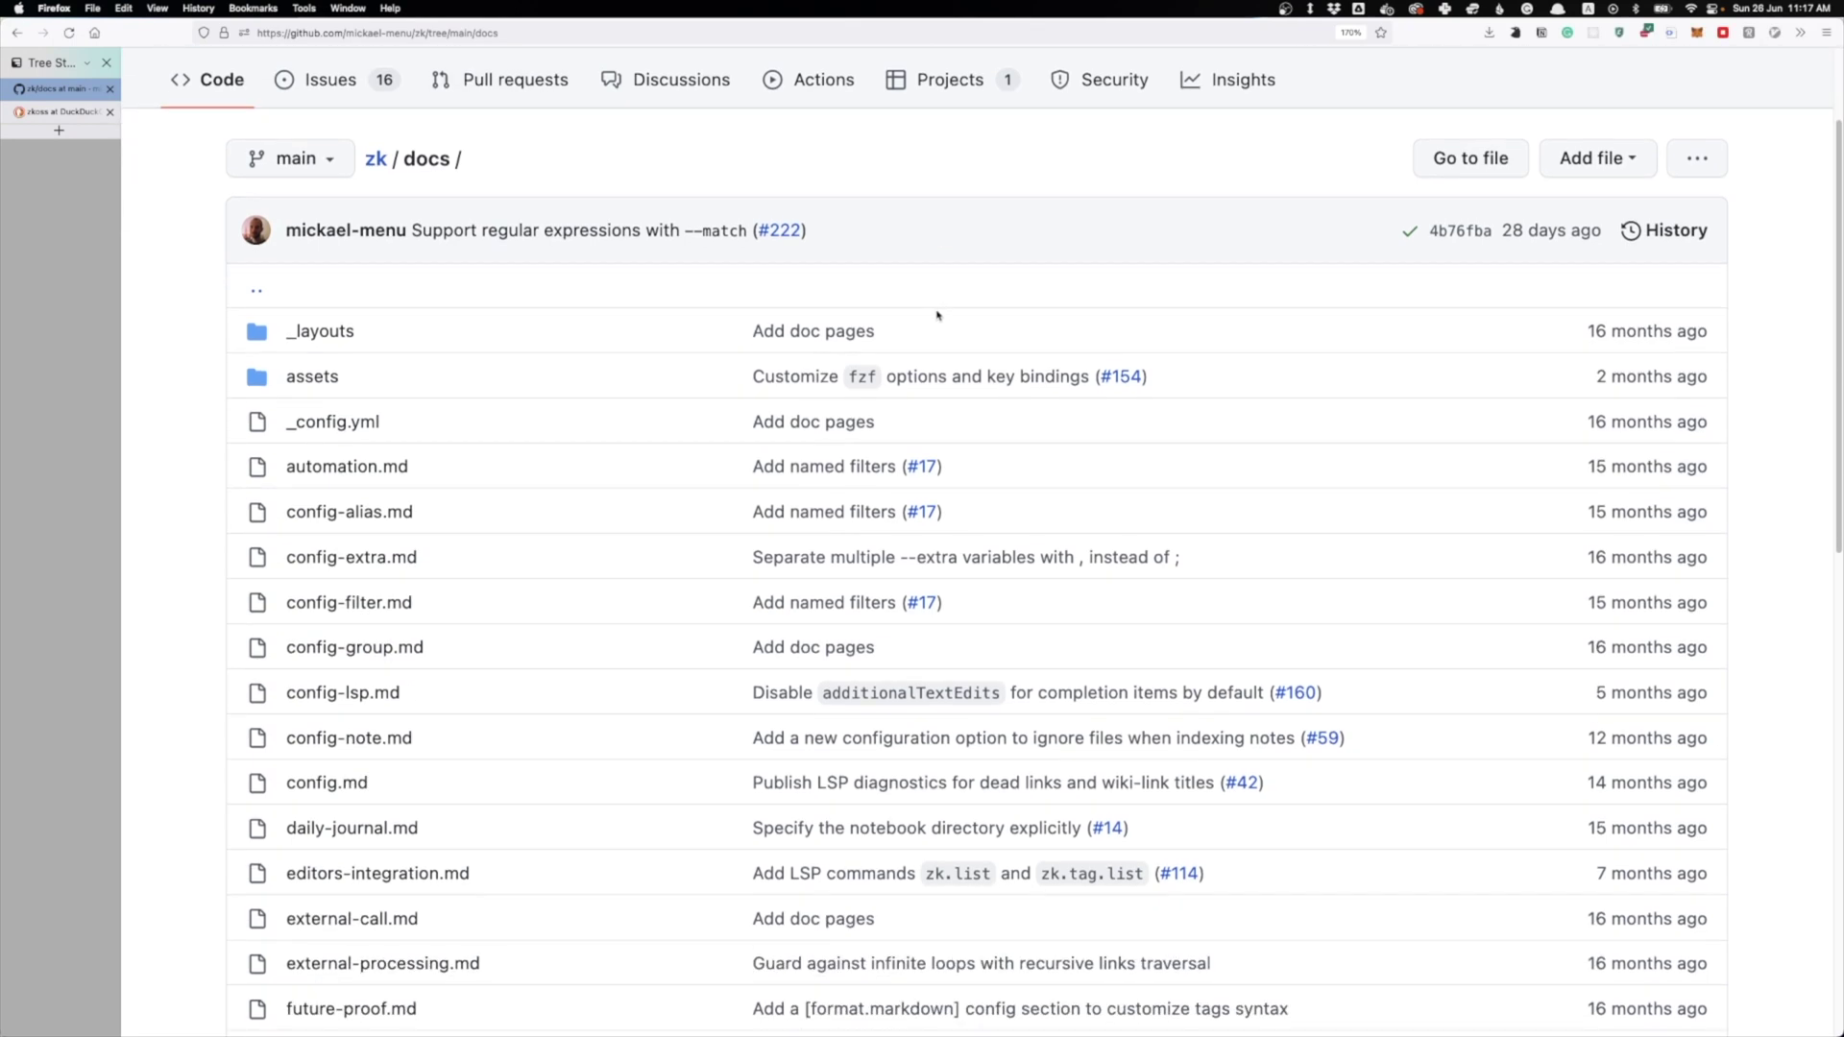
scroll(937, 315, "up", 3)
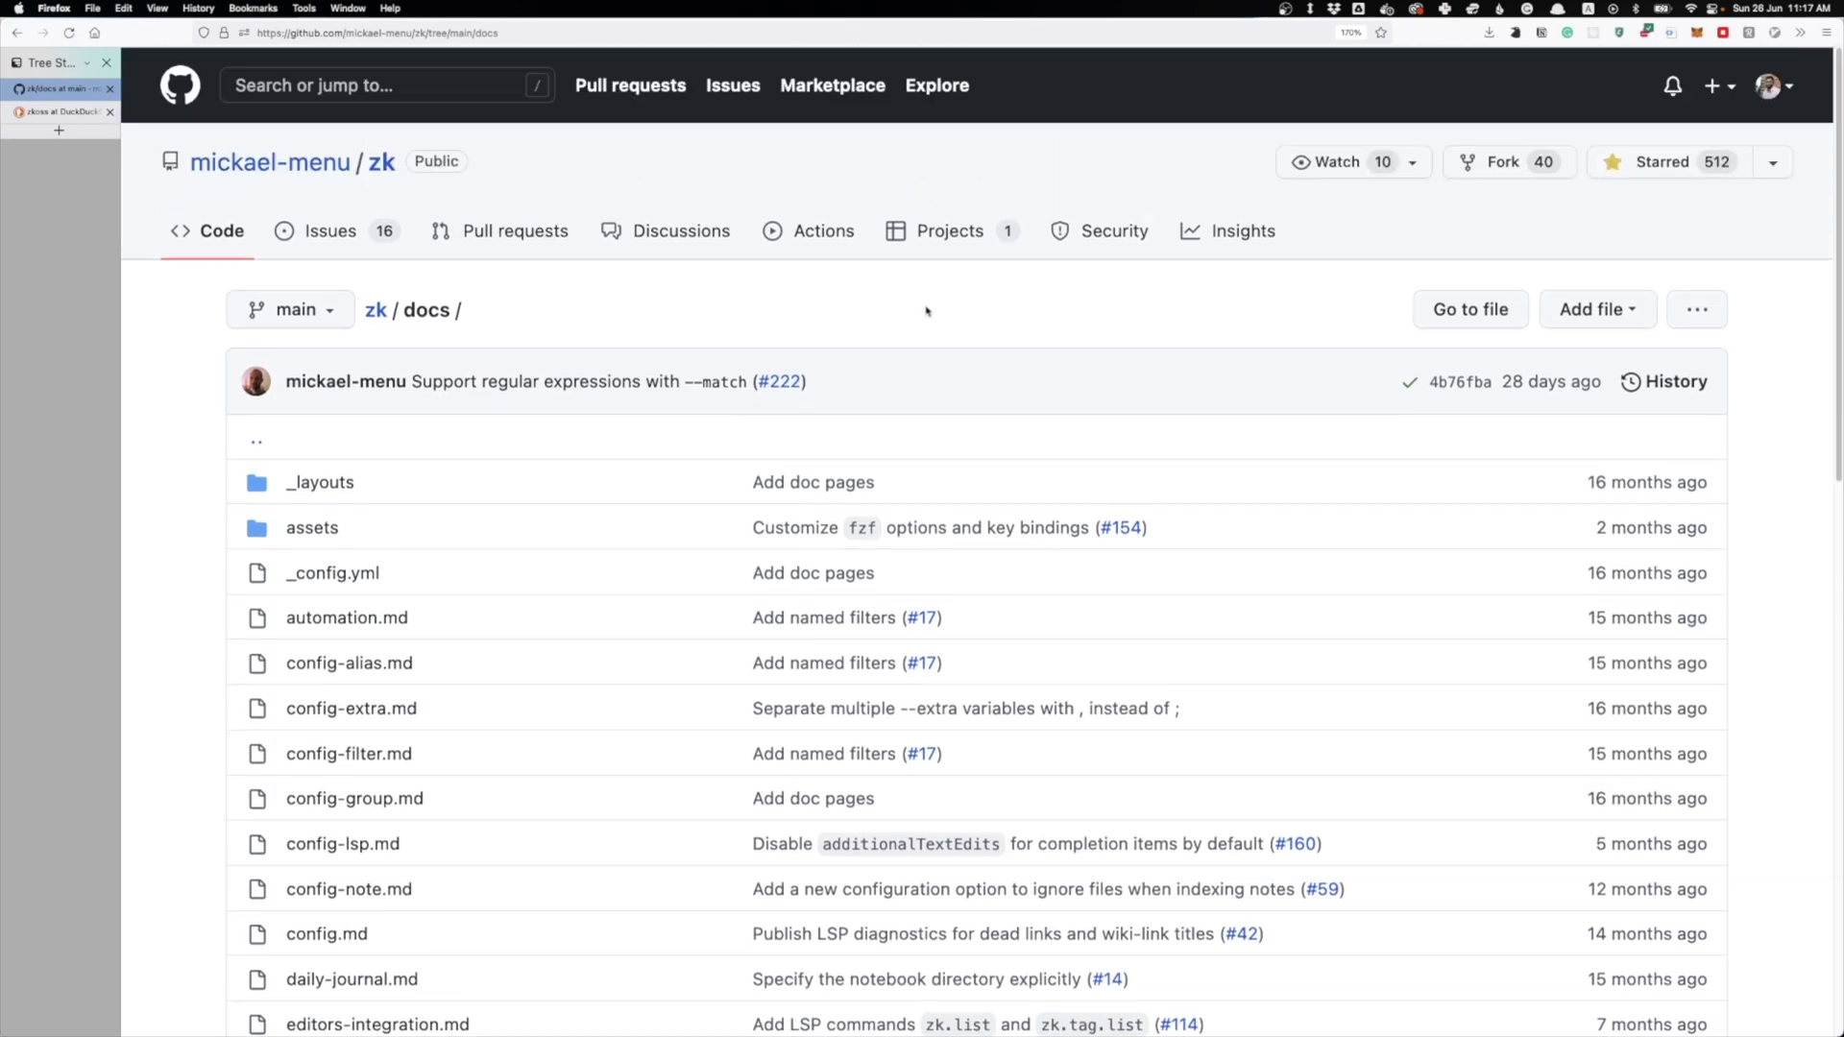
scroll(451, 378, "down", 1)
scroll(451, 377, "down", 1)
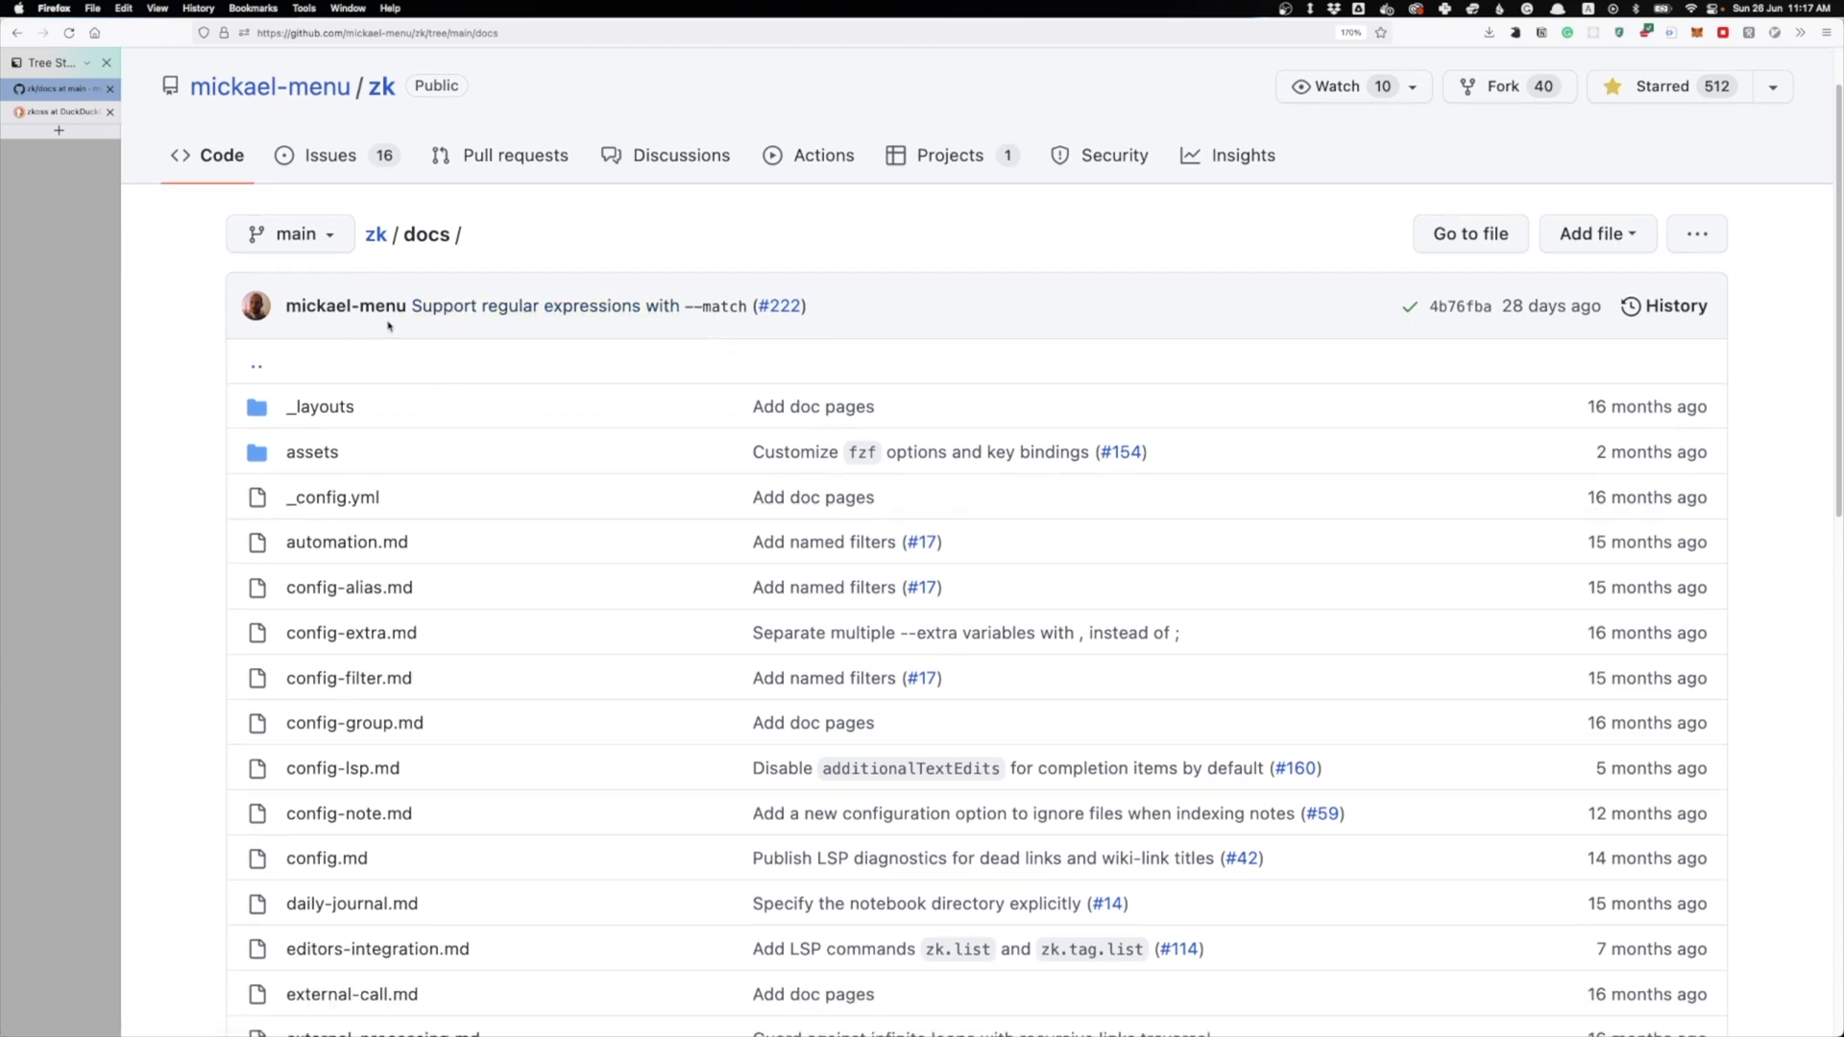
scroll(389, 327, "down", 20)
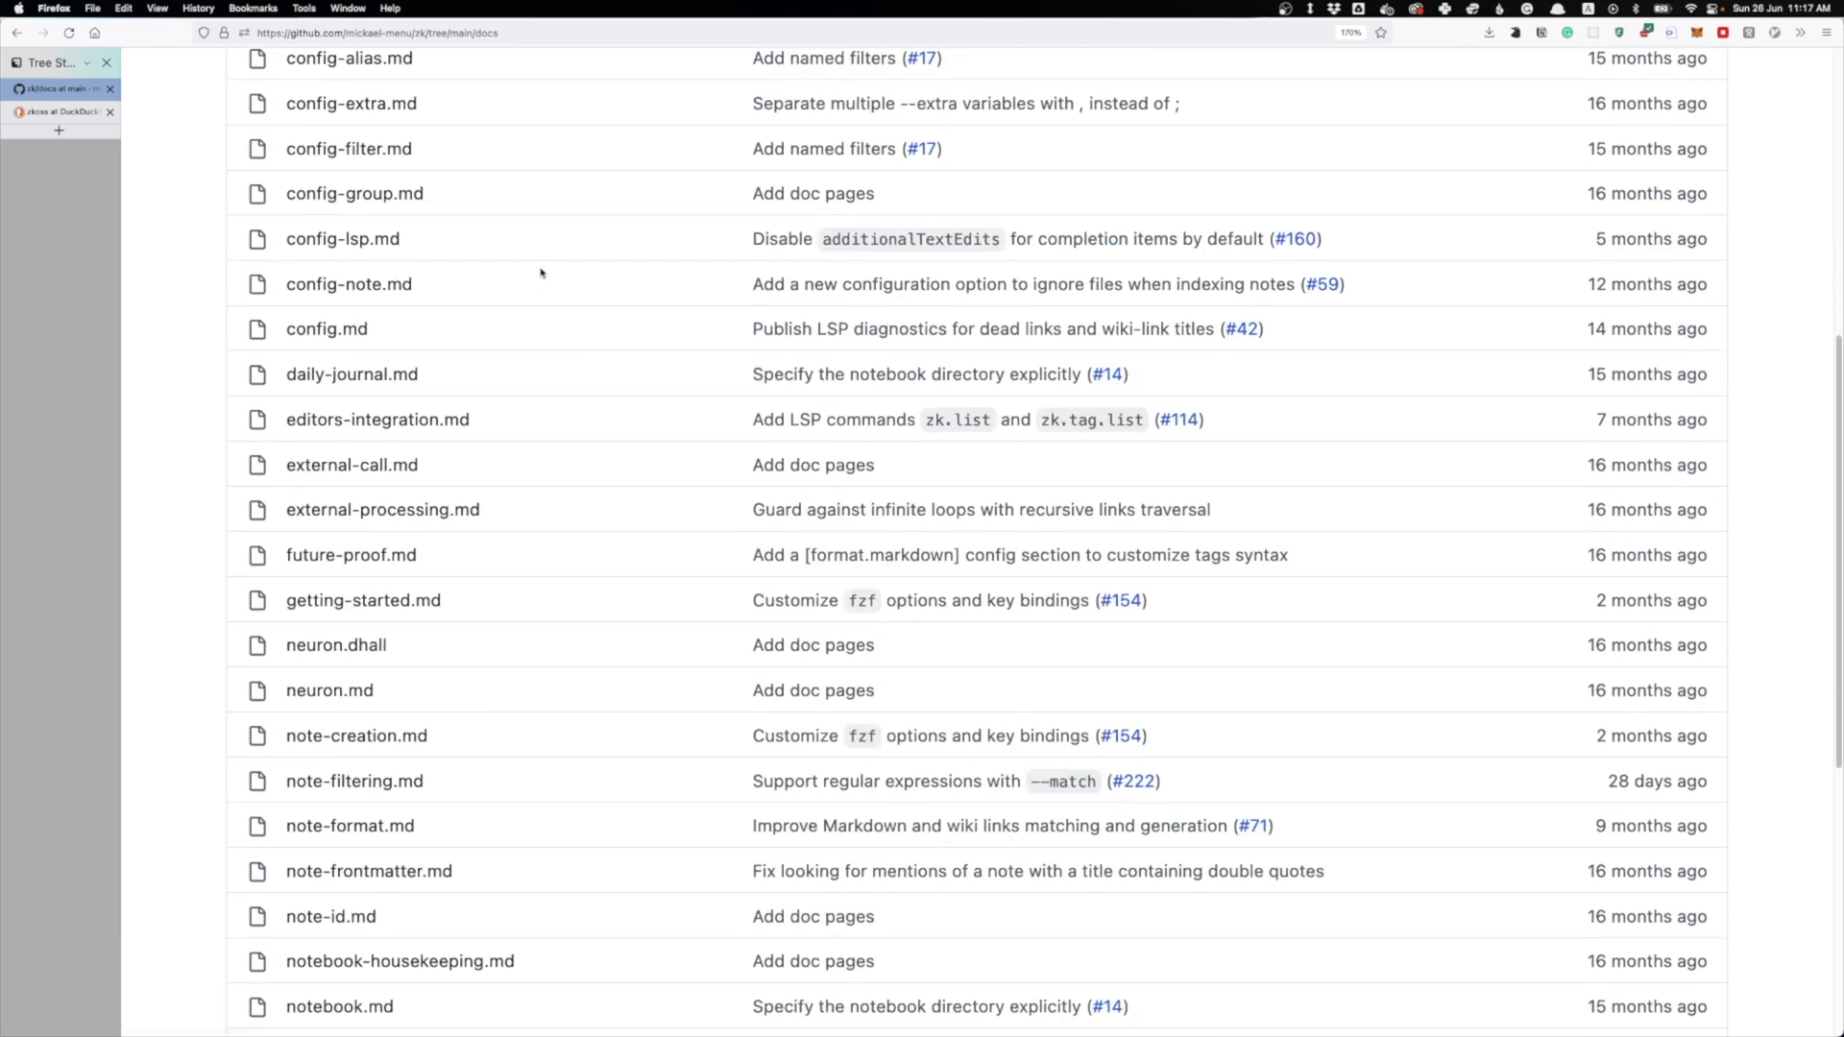
scroll(1350, 517, "up", 20)
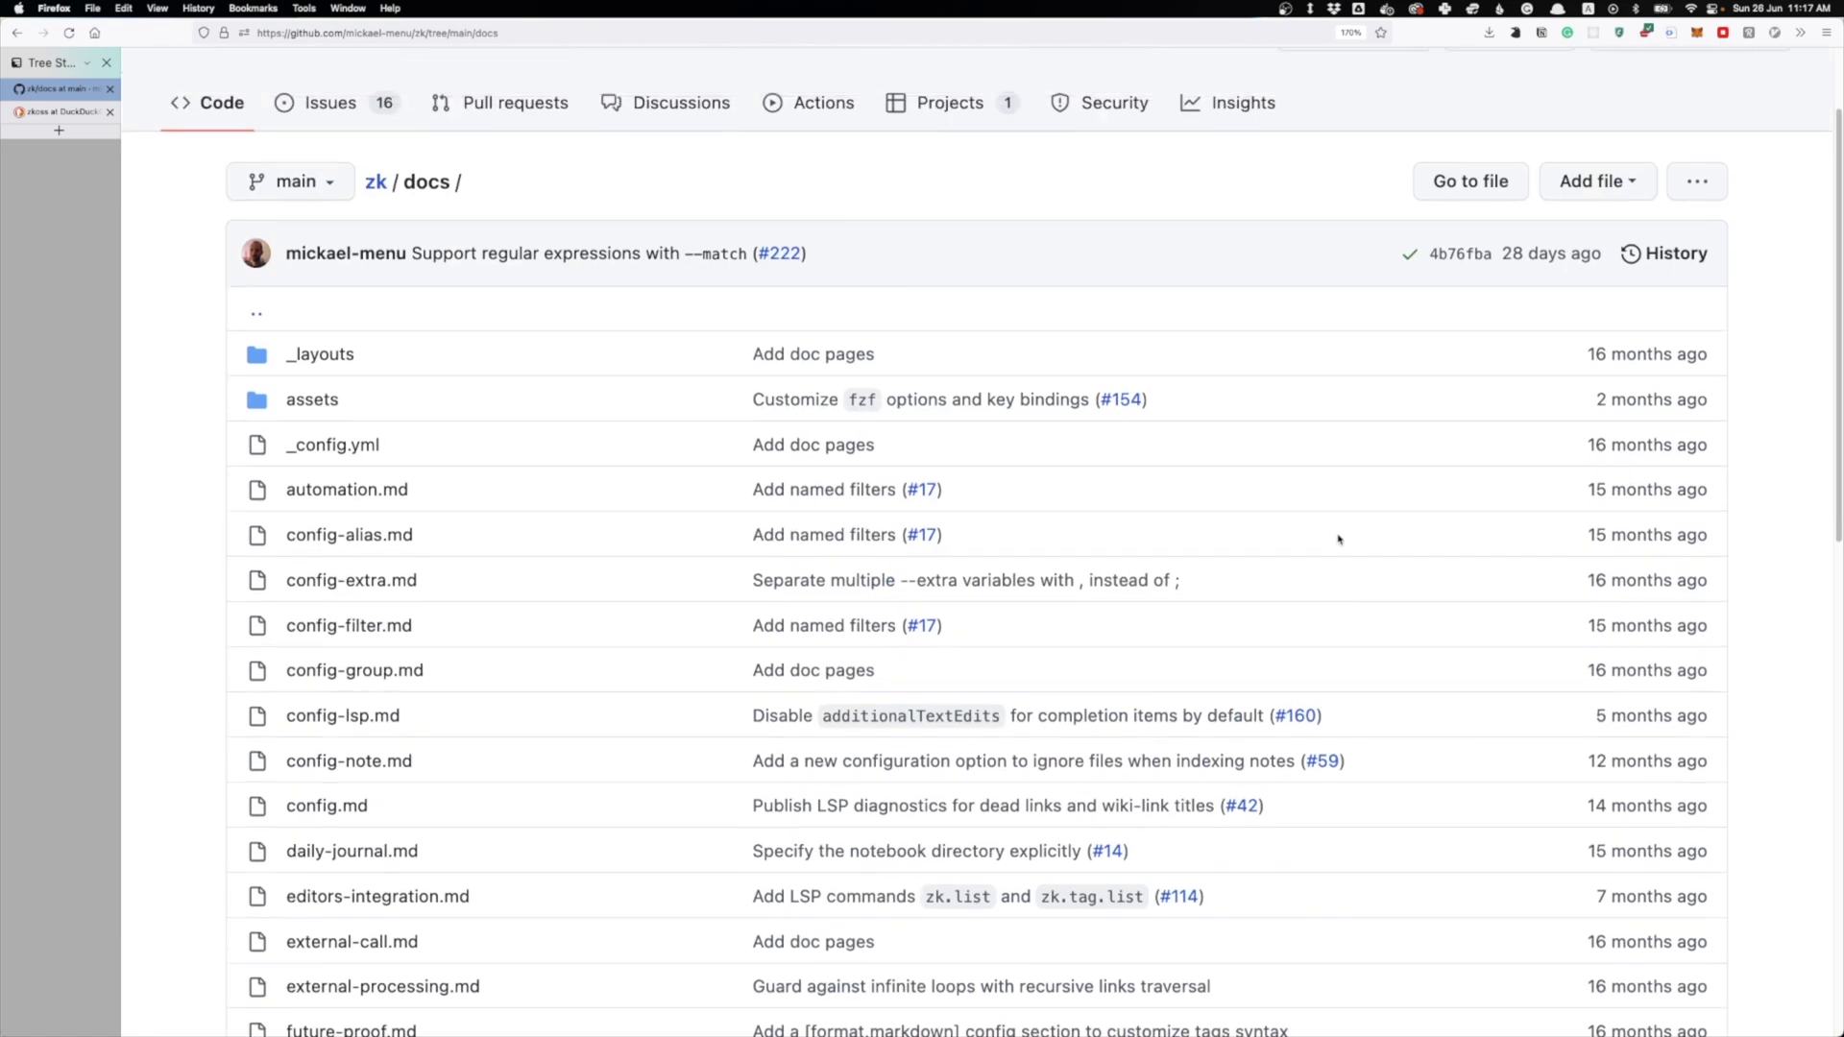
left_click(382, 163)
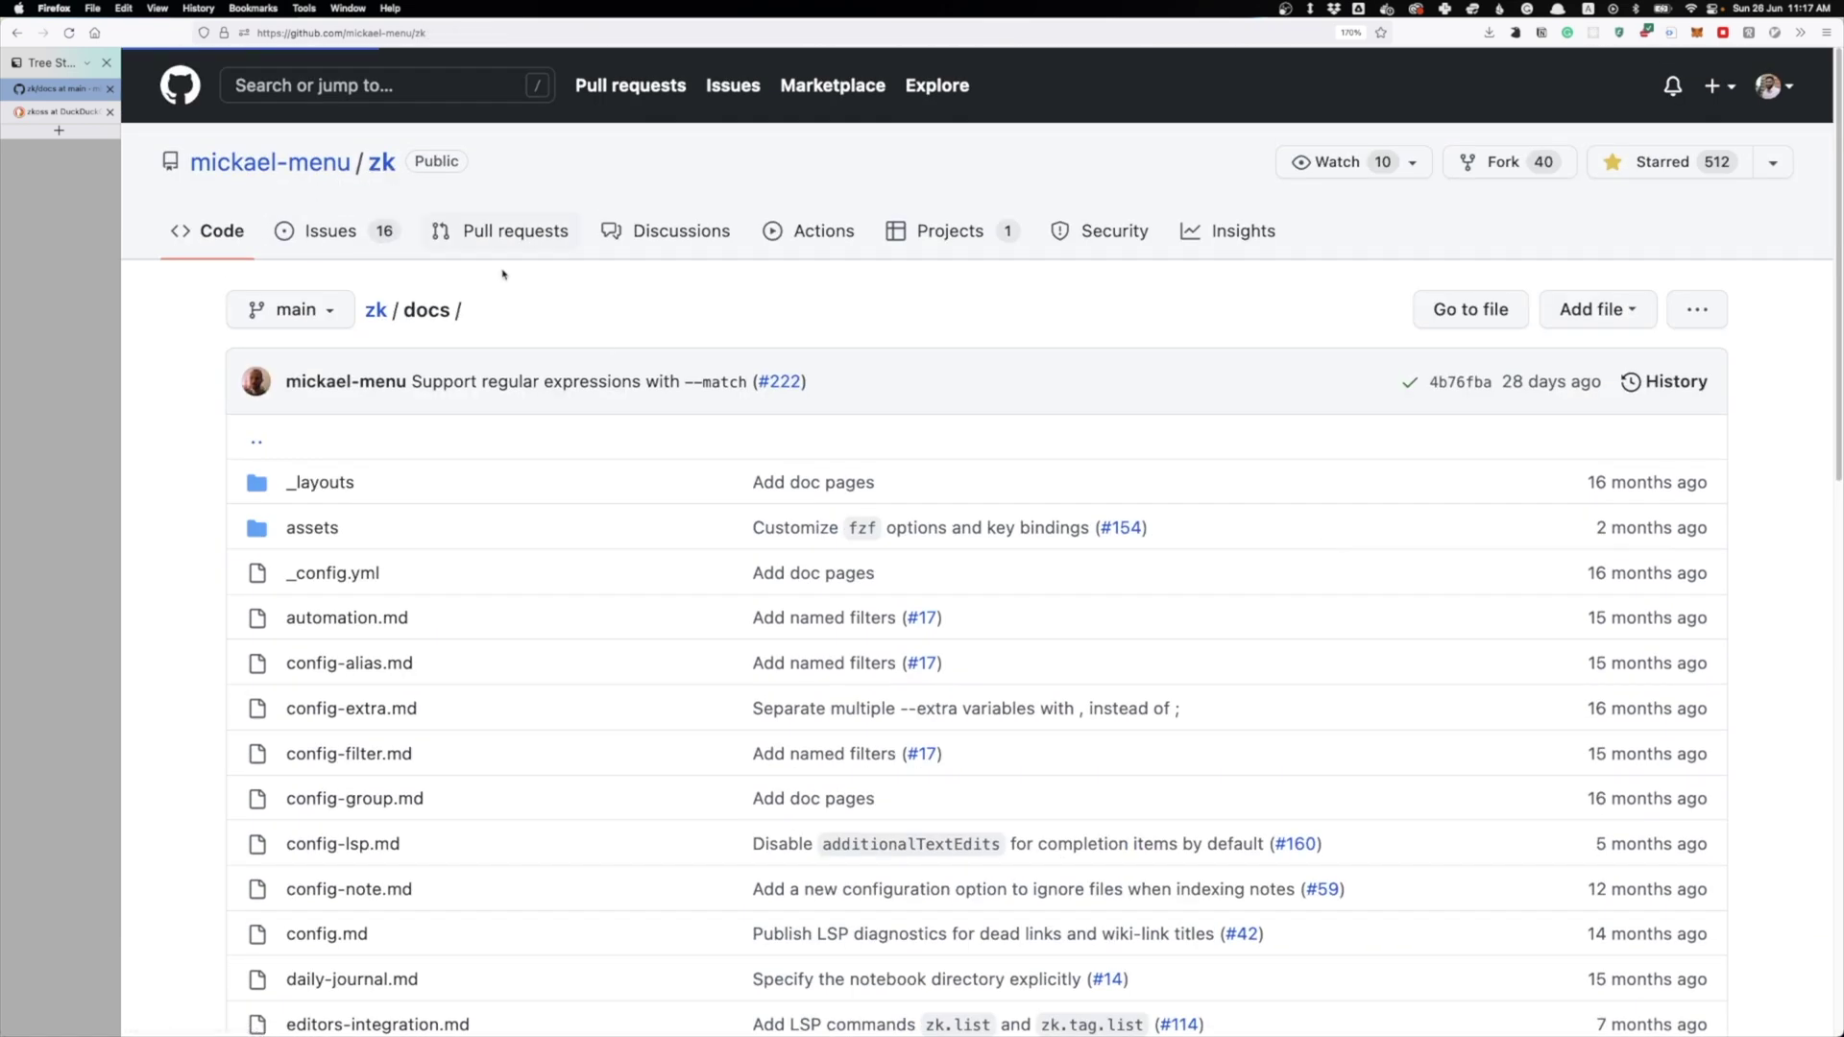
Step: Read through the zk README from the description and highlights to the install instructions and related projects
scroll(729, 410, "down", 2)
scroll(729, 410, "up", 2)
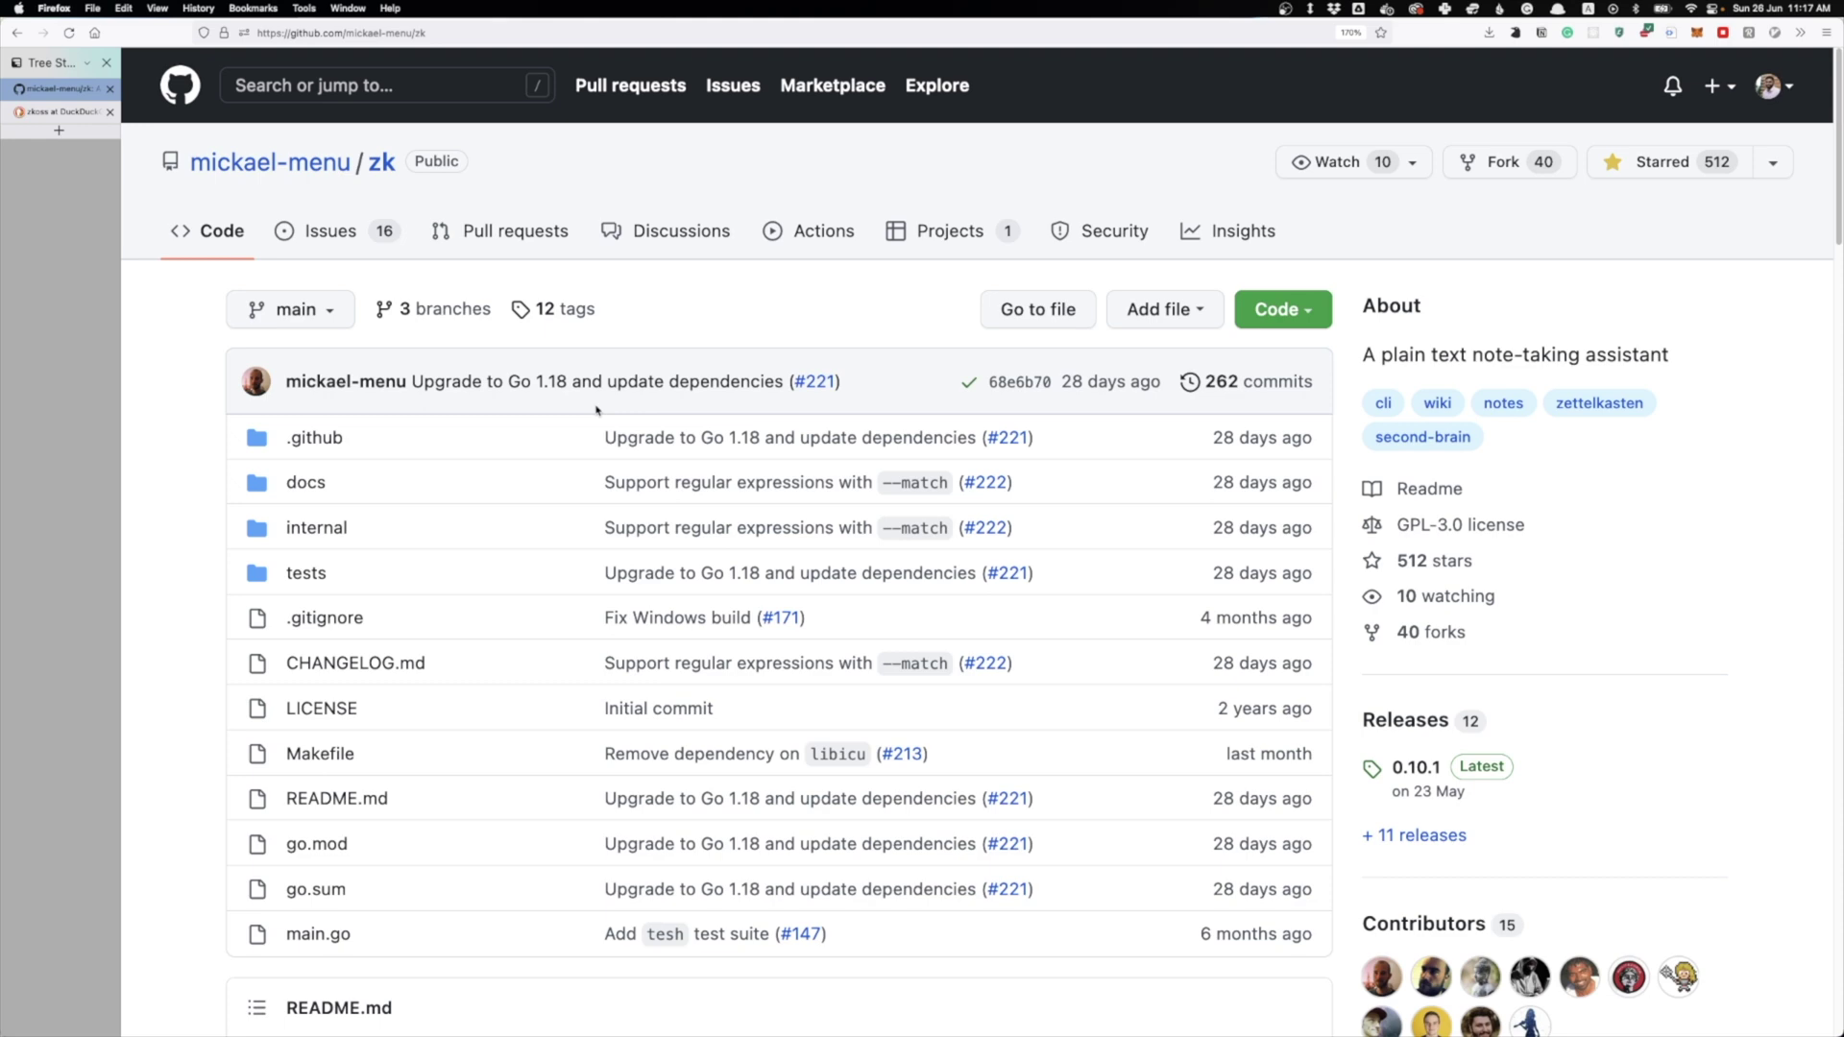
scroll(858, 461, "down", 10)
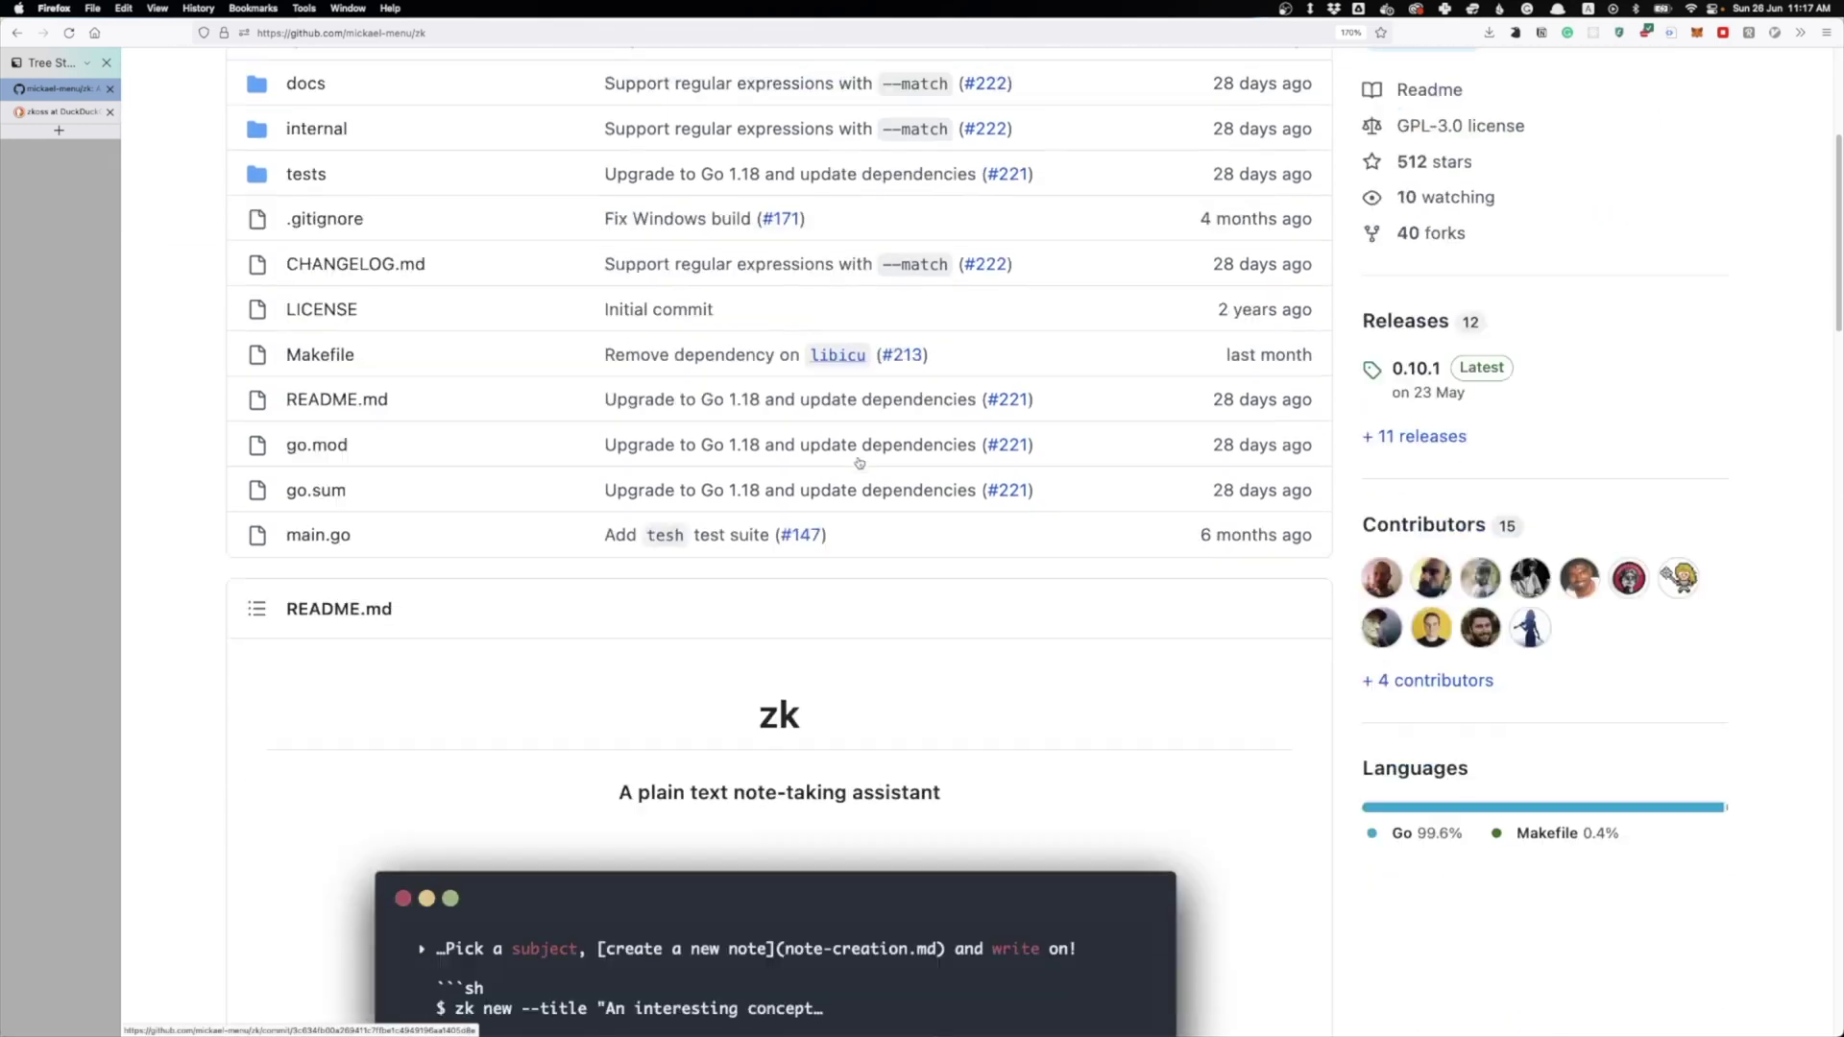
scroll(859, 461, "down", 6)
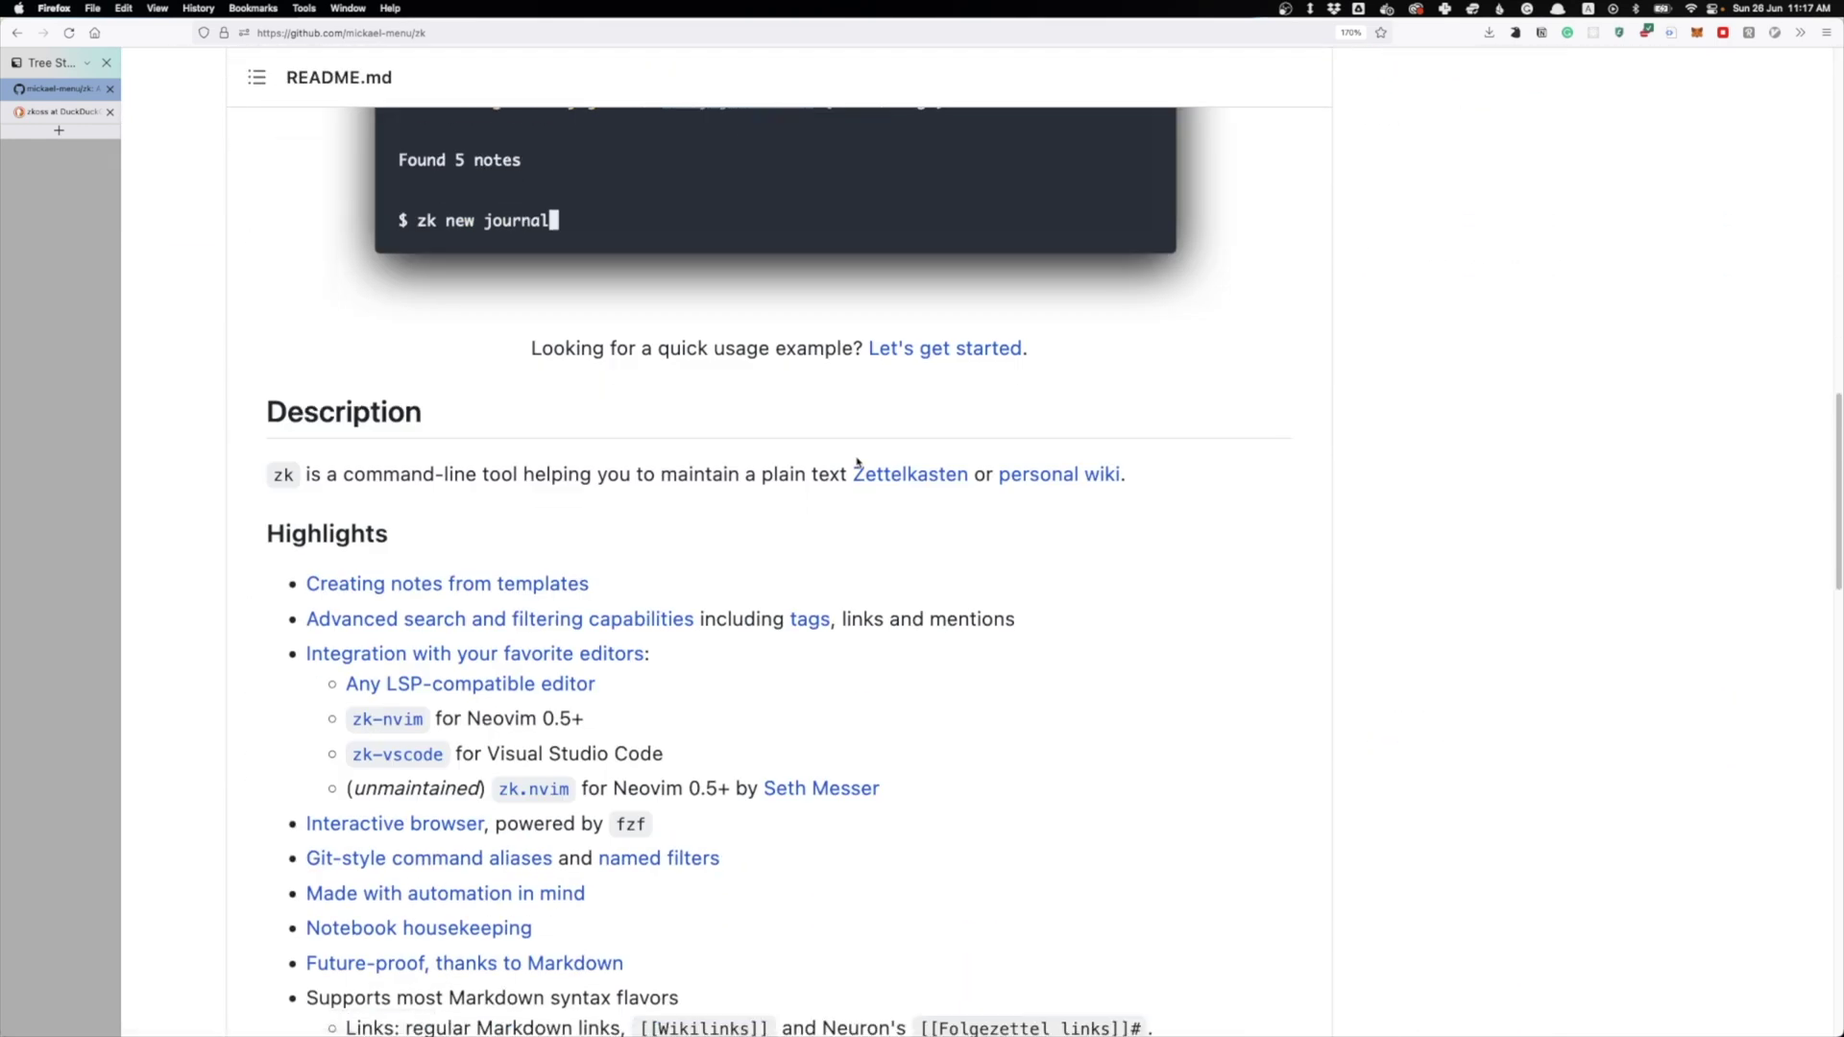
scroll(858, 471, "down", 13)
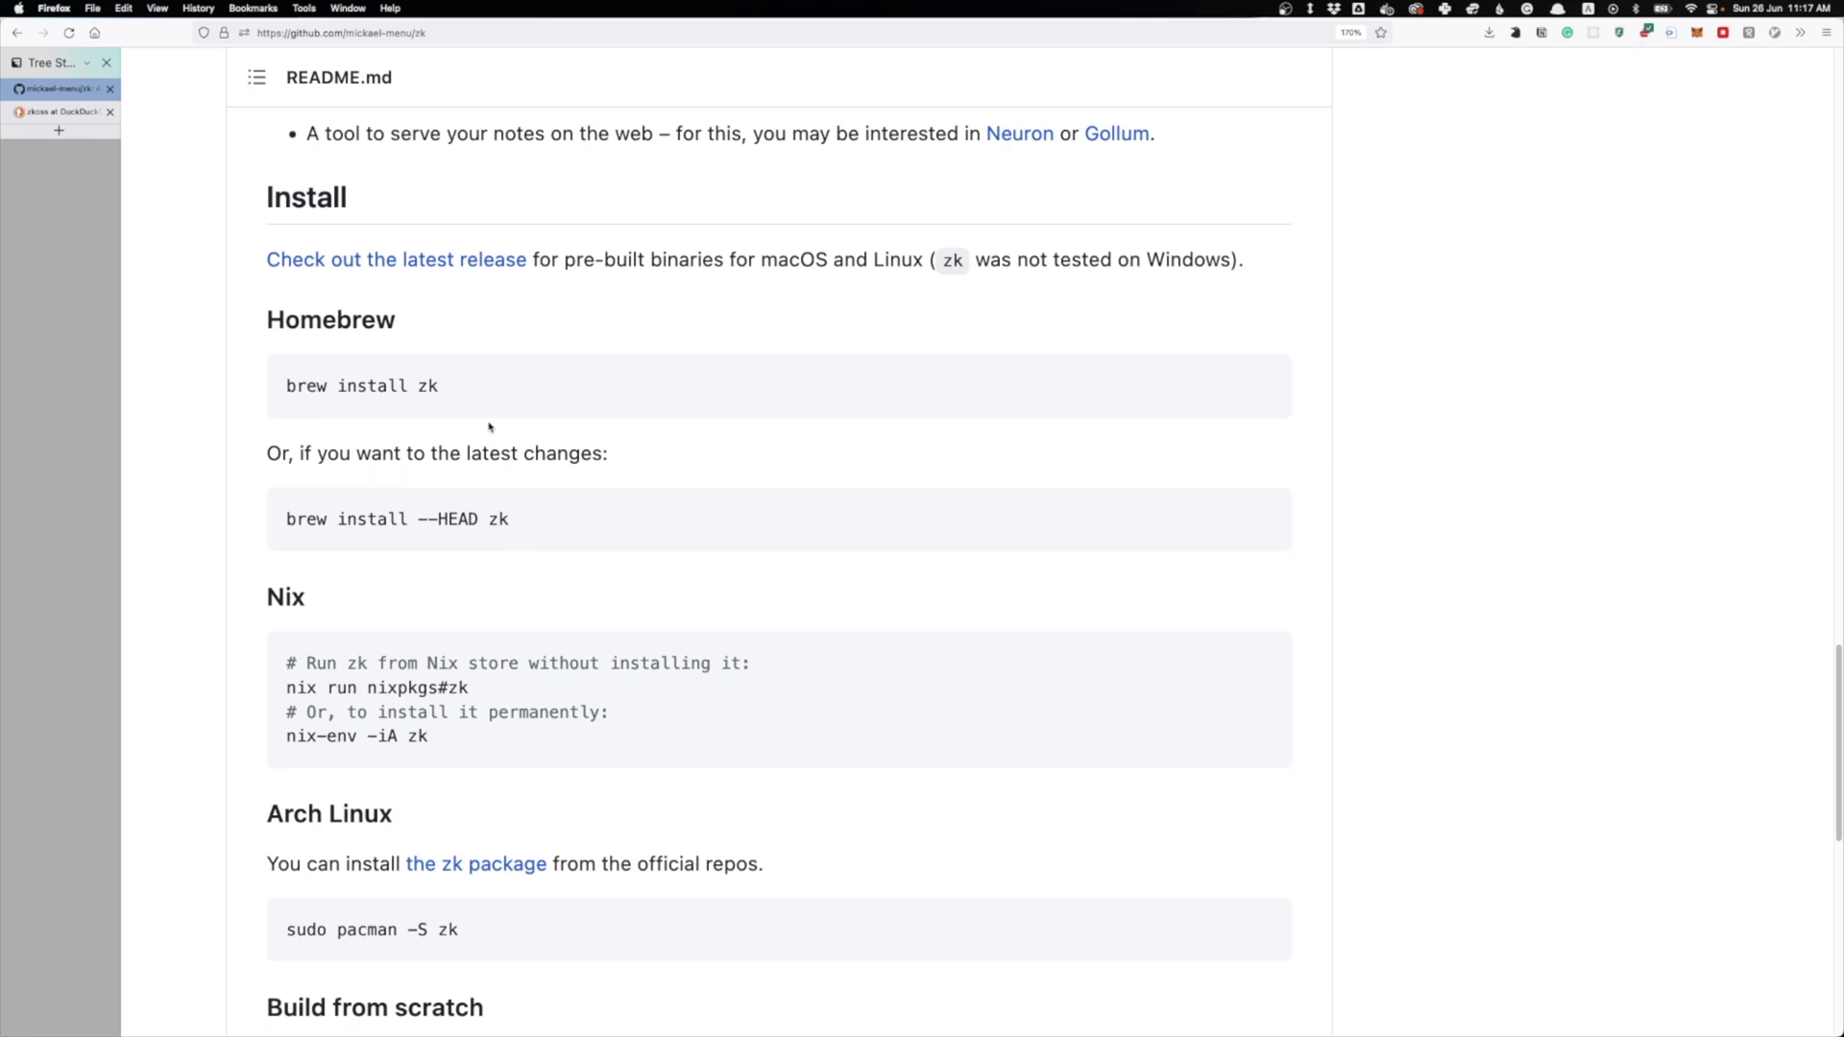
scroll(490, 427, "down", 8)
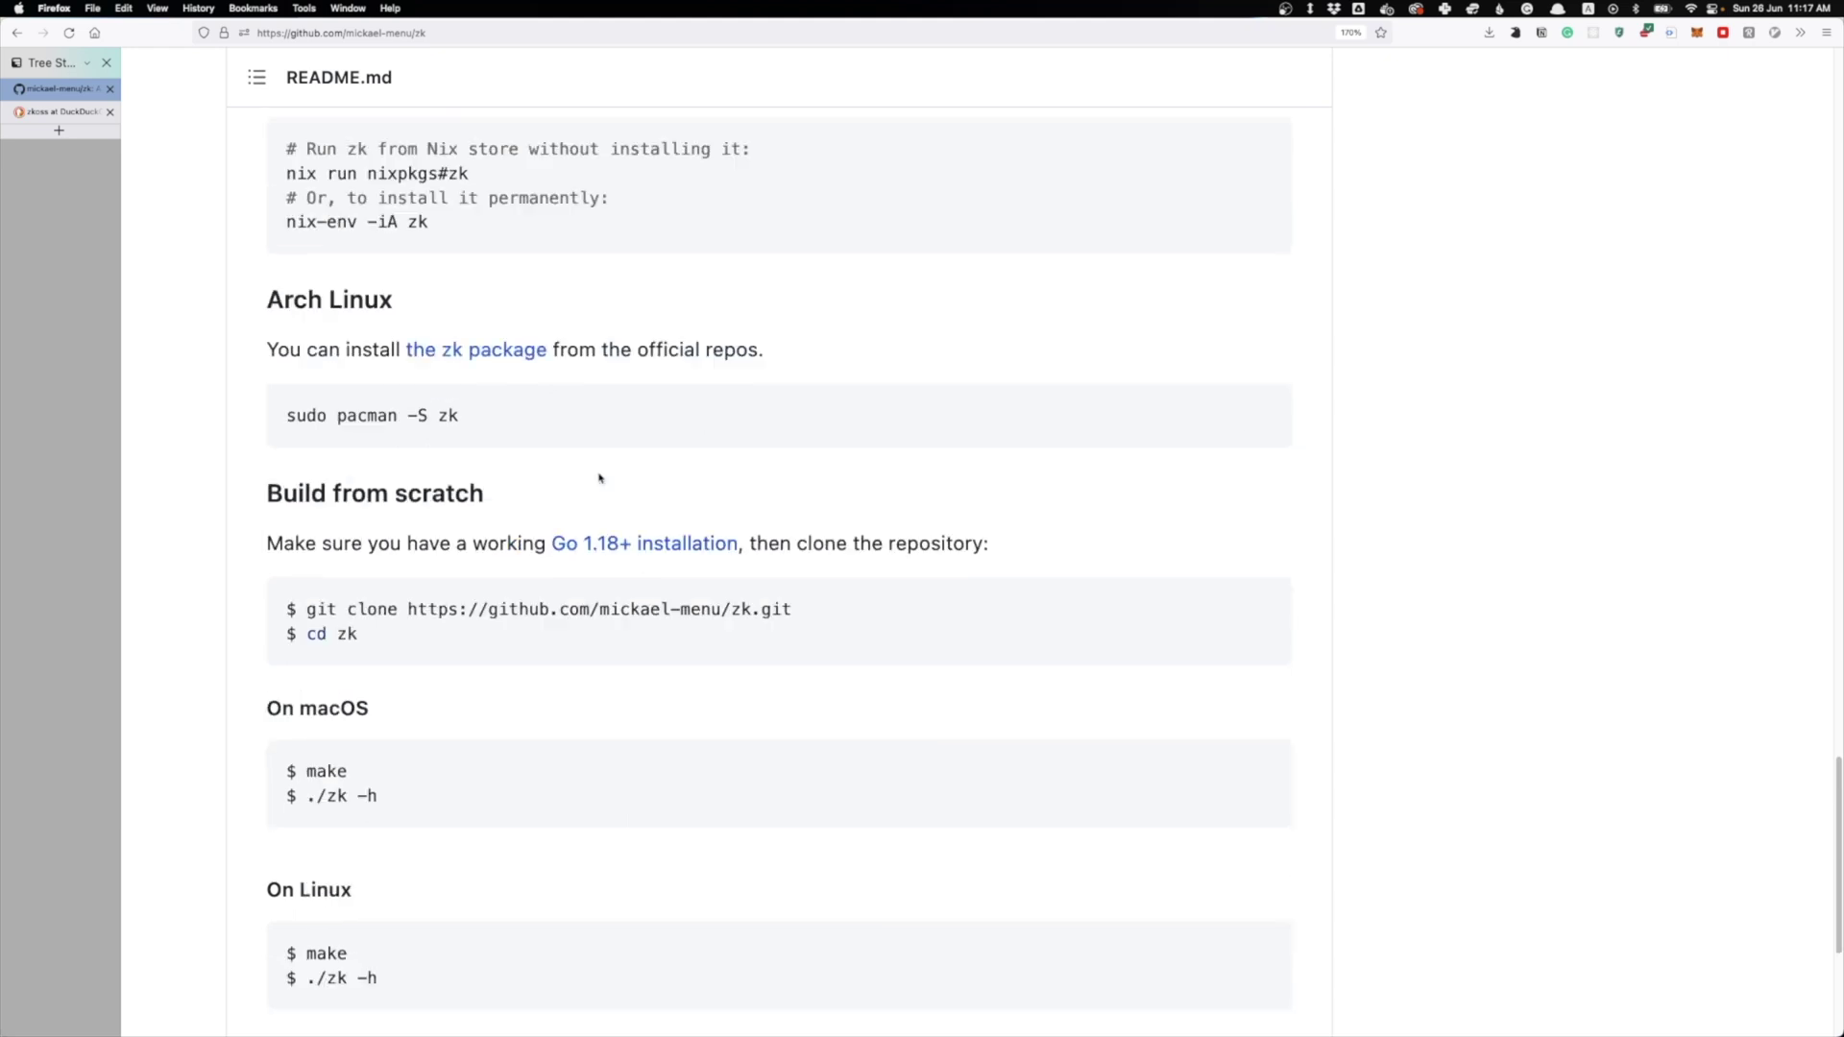
scroll(596, 474, "down", 2)
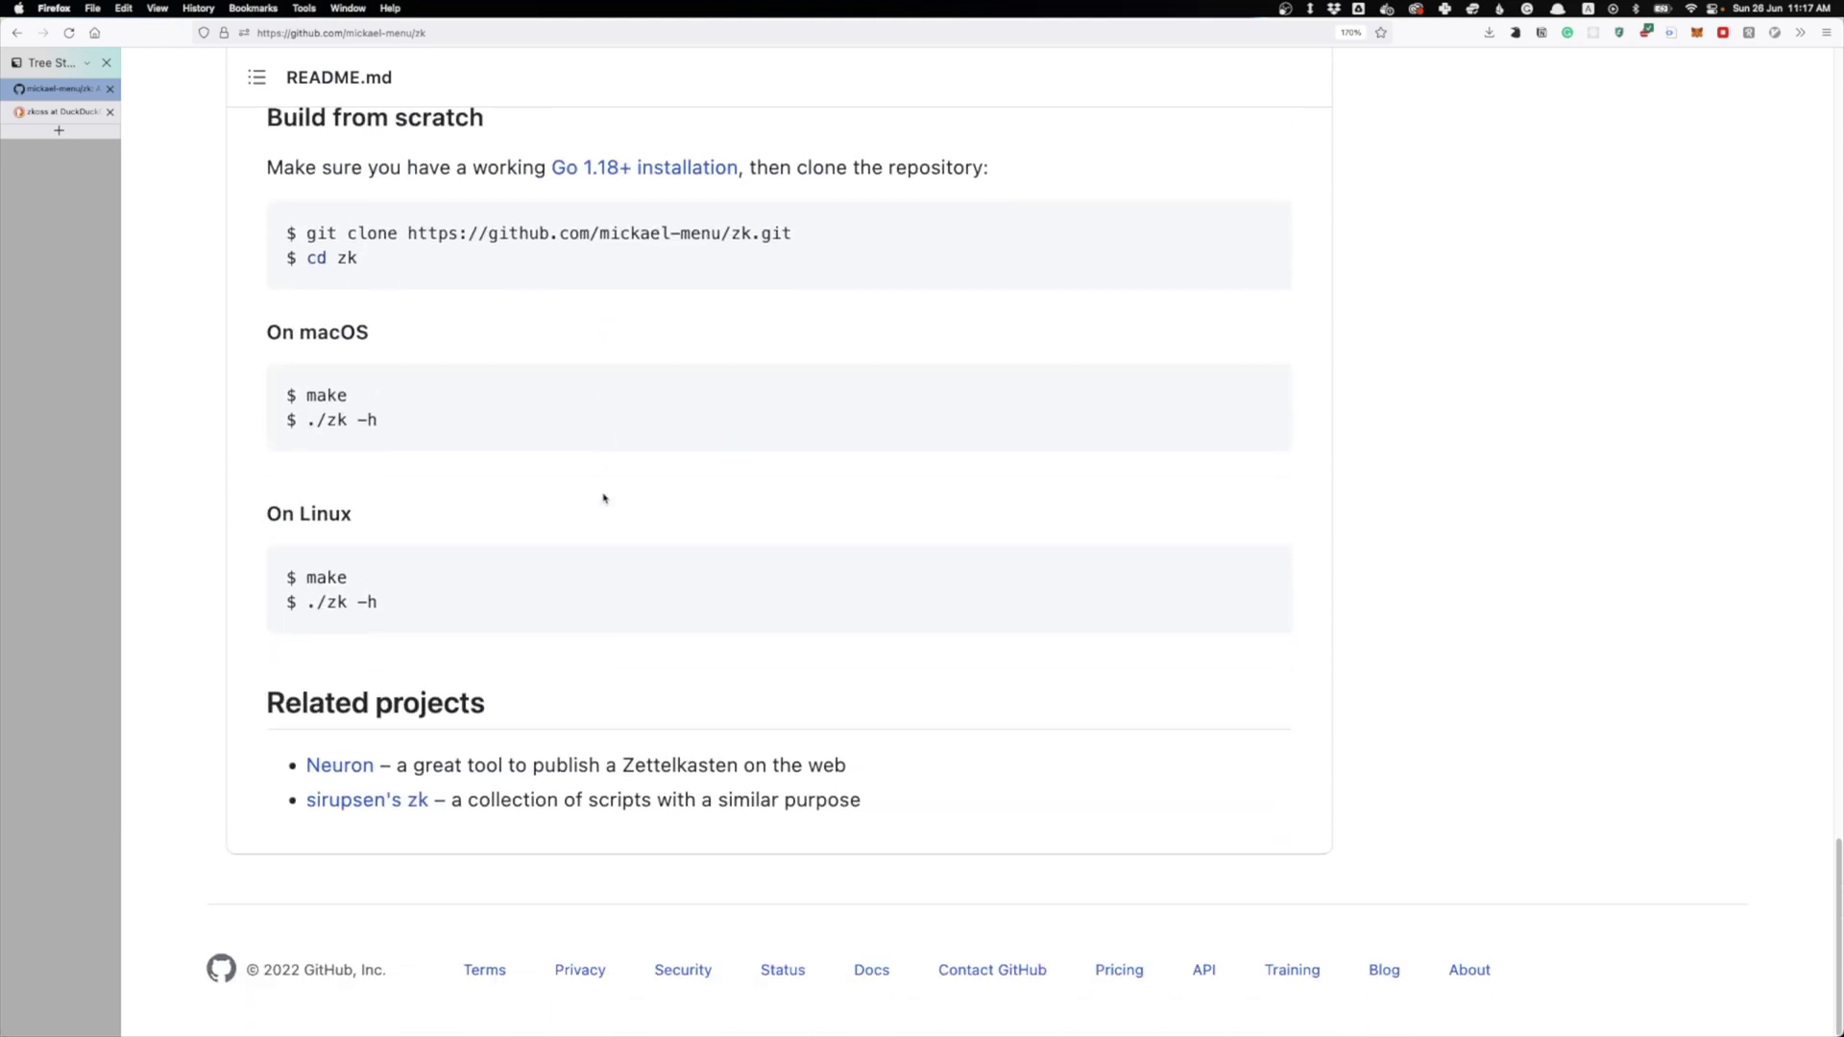
Step: Highlight the Neuron entry under Related projects, and clear the highlight
left_click_drag(876, 767, 256, 760)
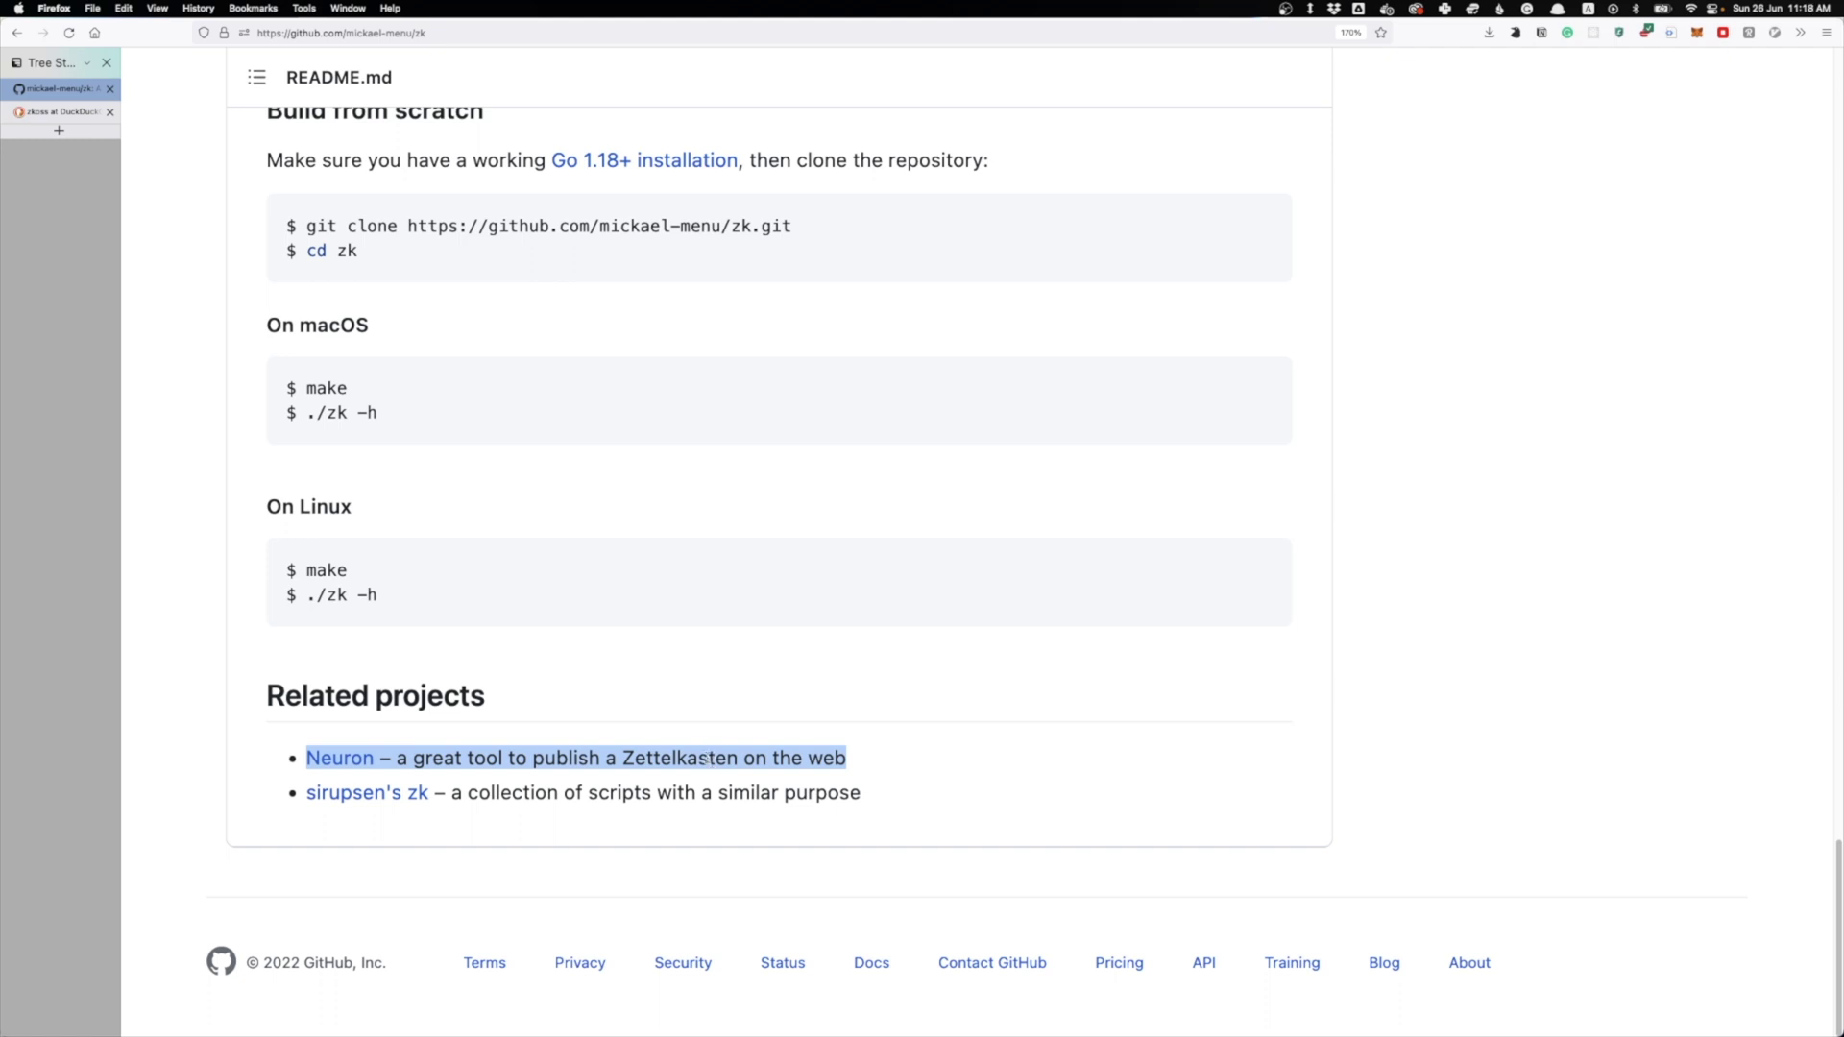
left_click_drag(868, 764, 282, 775)
left_click(864, 755)
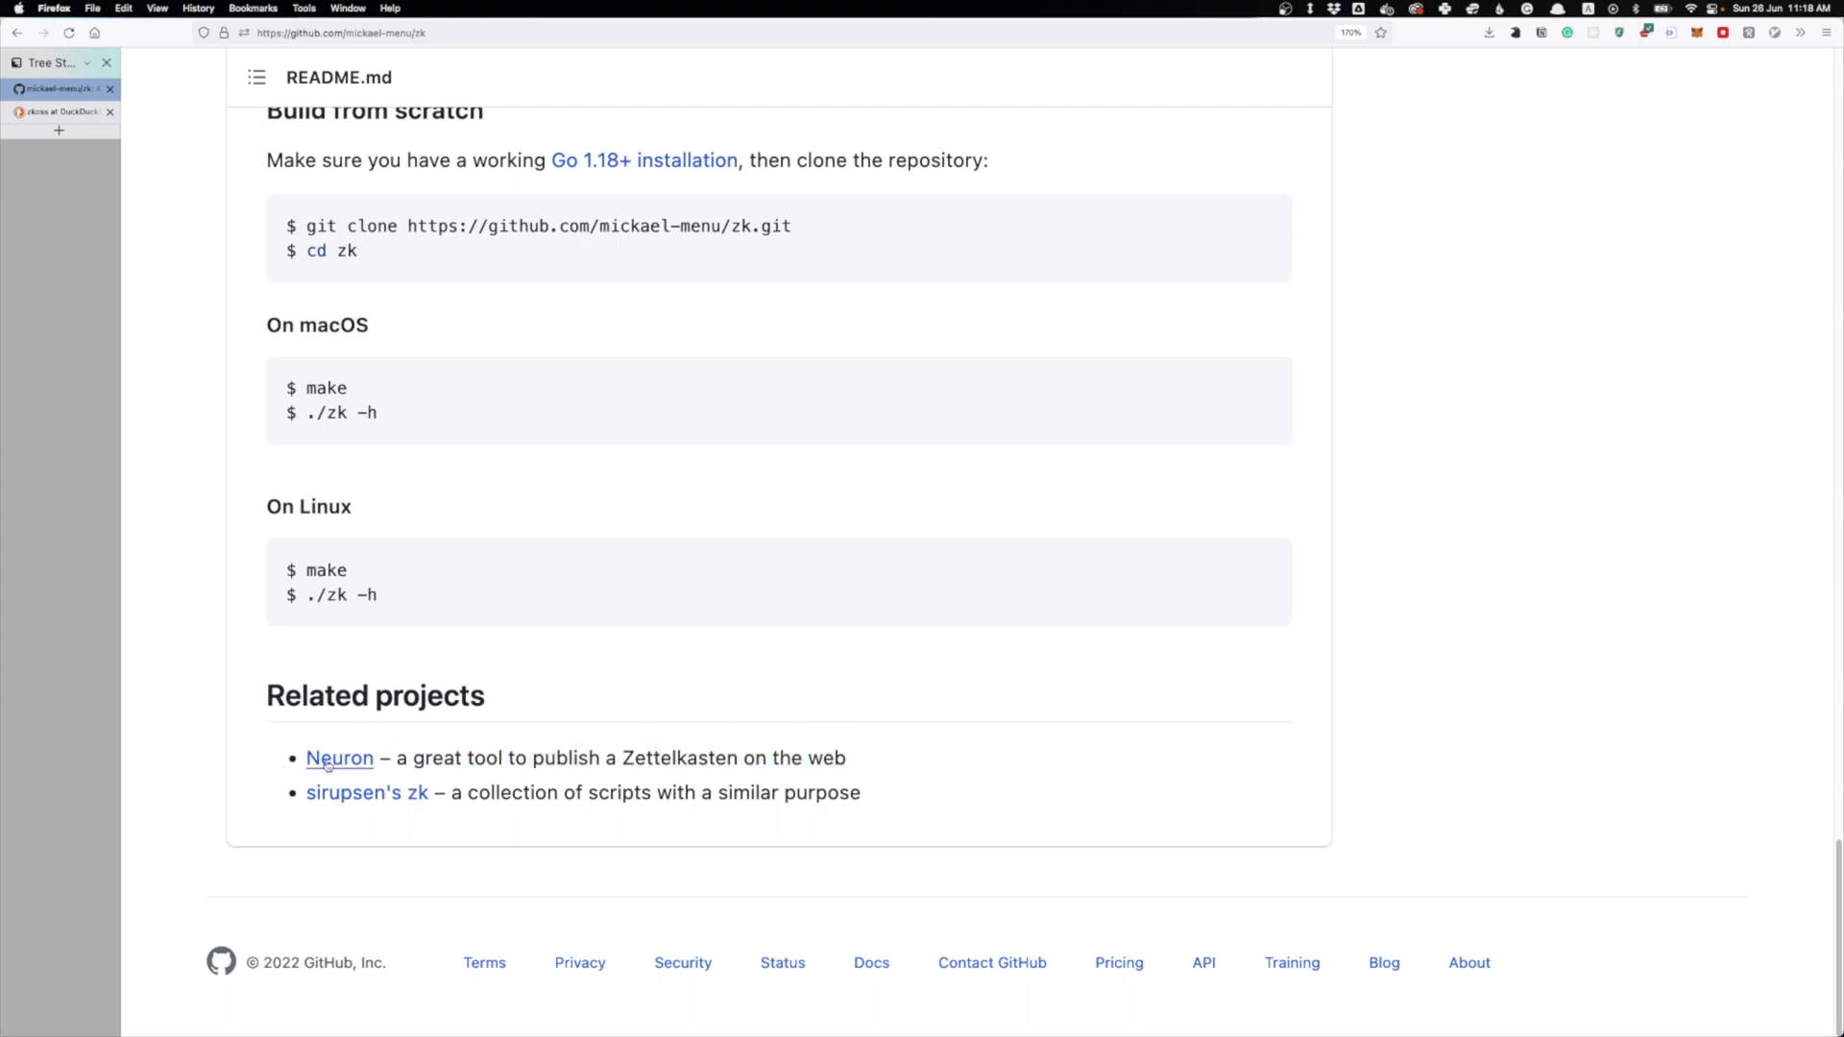
Step: Review the README's install, highlights and demo sections again in reverse, back to the repository's file list
scroll(529, 769, "up", 10)
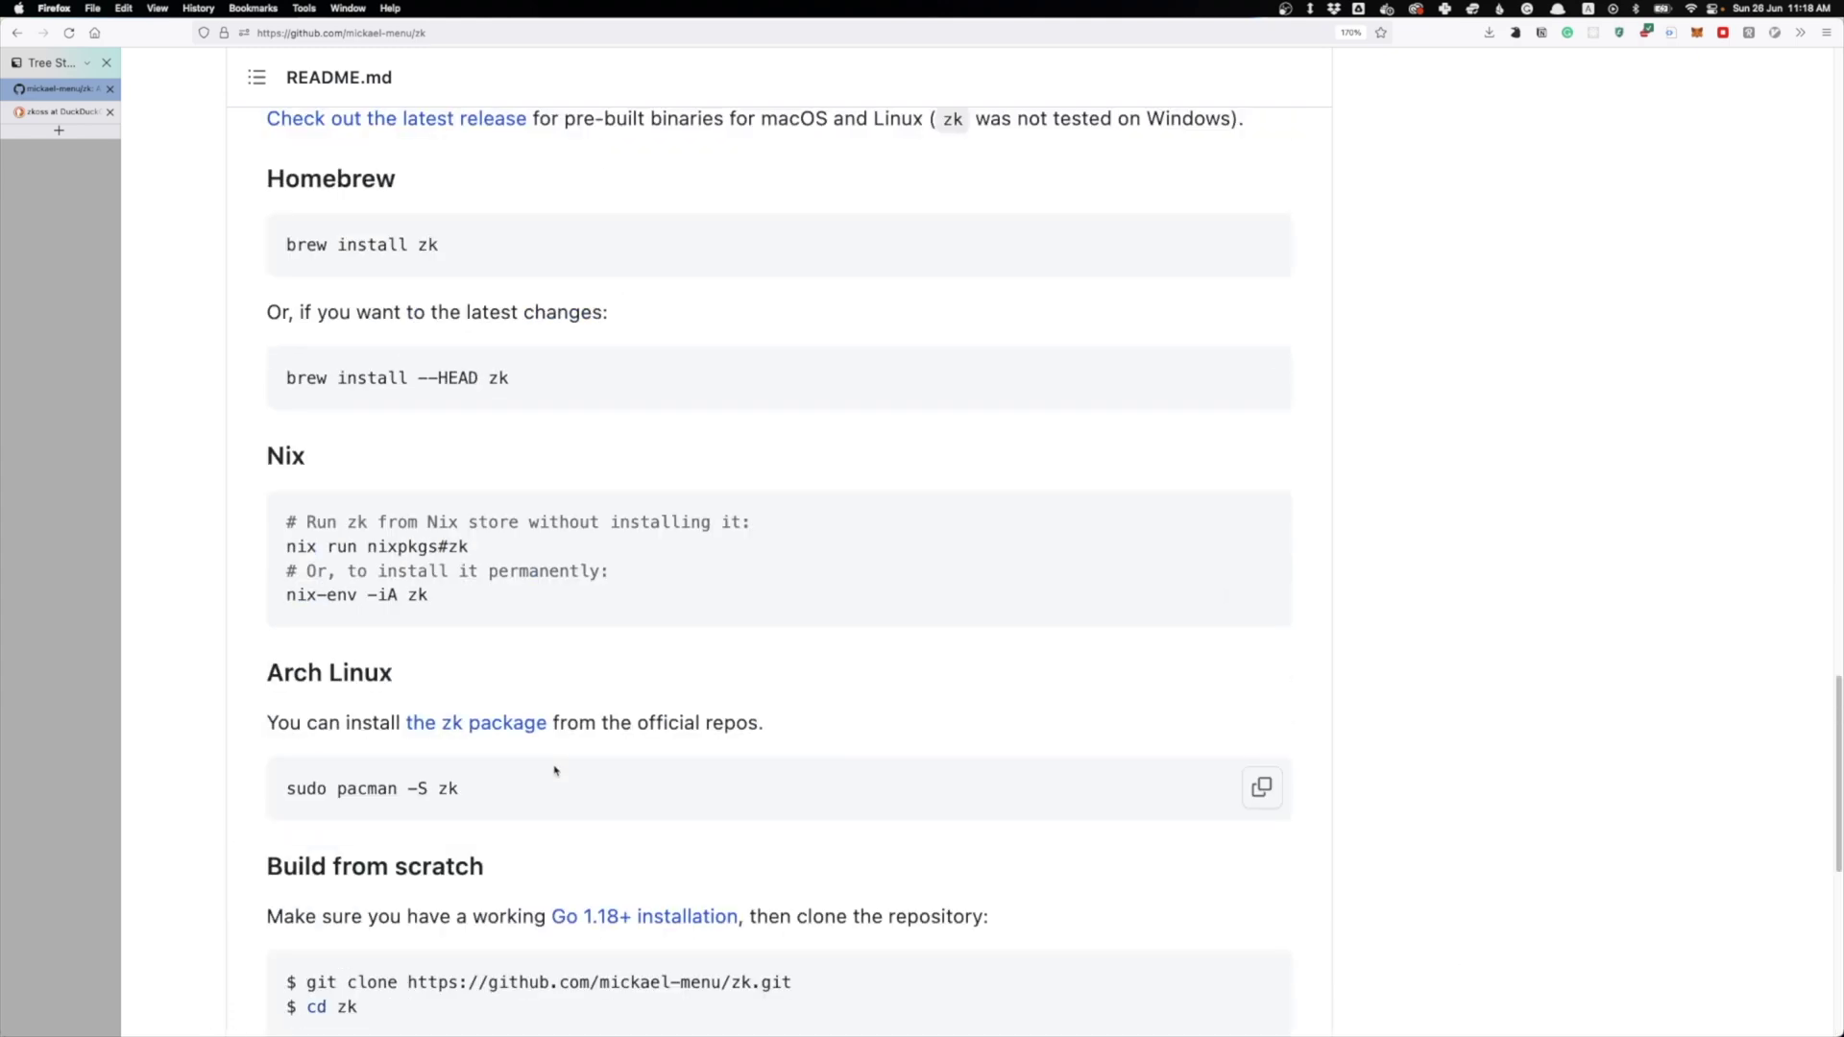
scroll(555, 768, "up", 3)
scroll(553, 759, "up", 5)
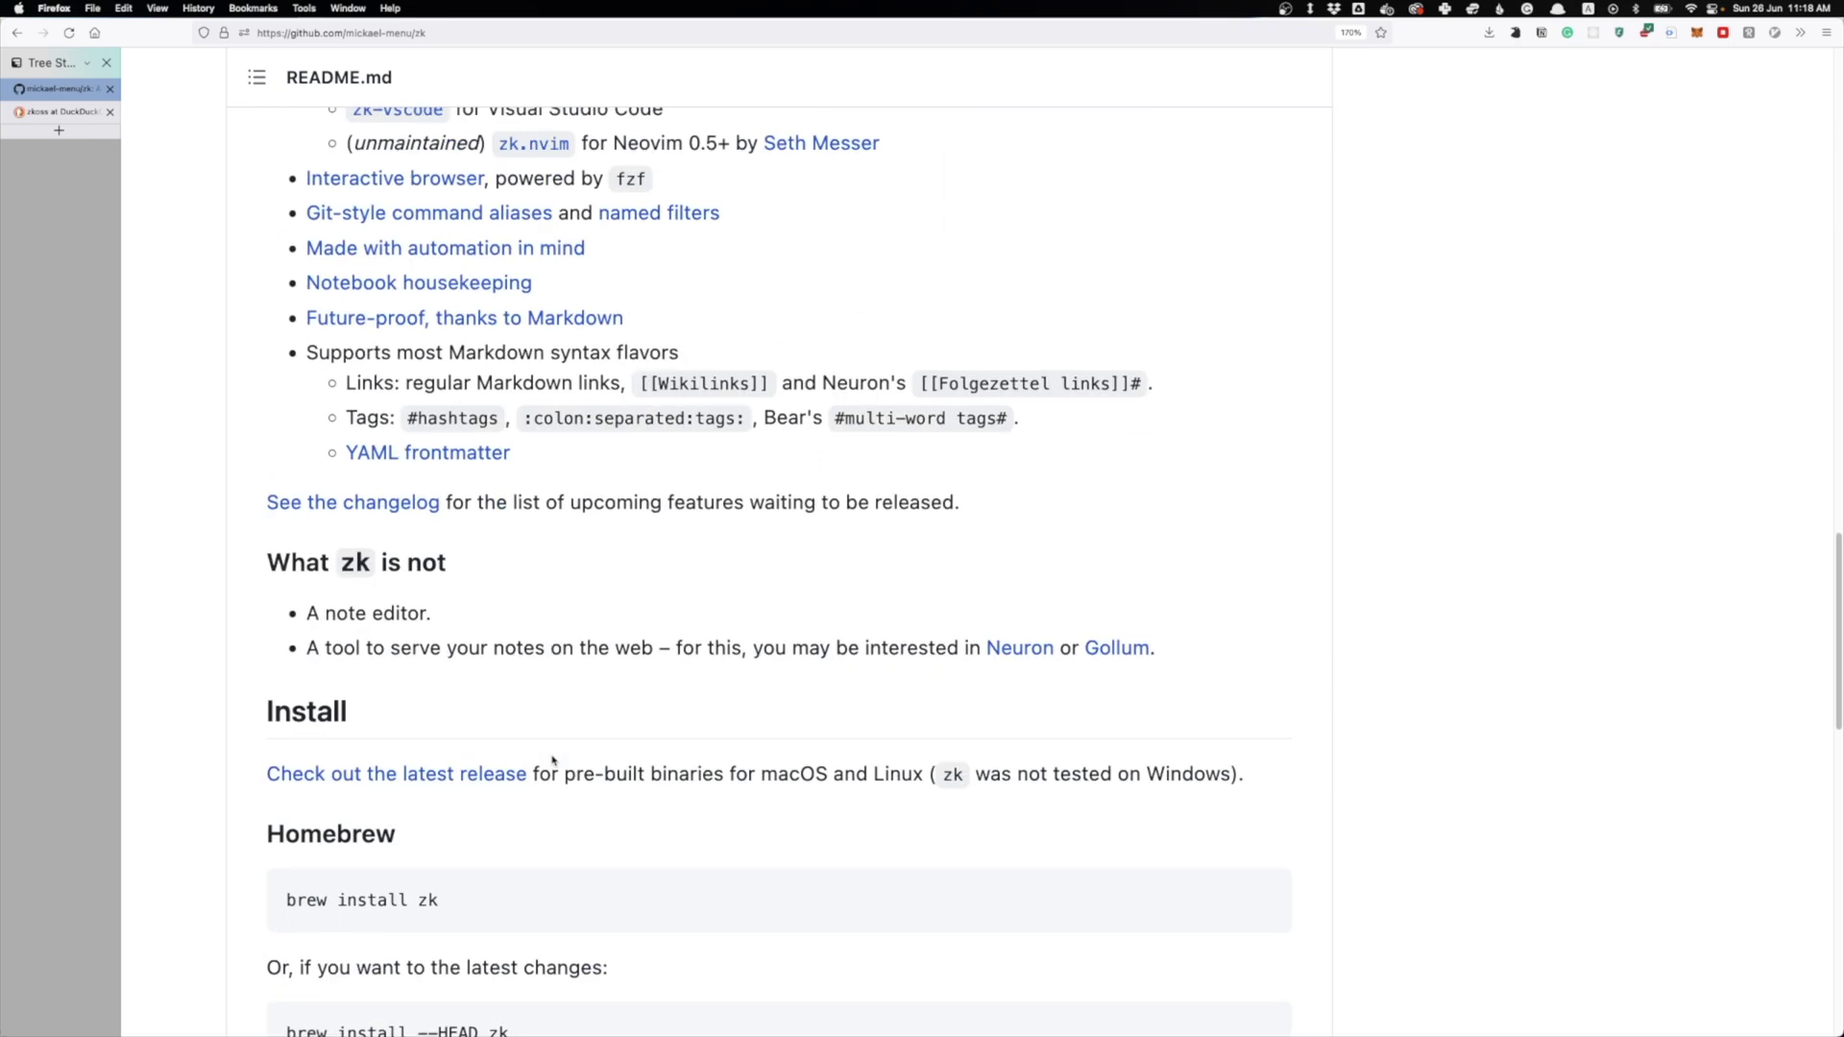
scroll(553, 760, "up", 2)
scroll(553, 760, "up", 6)
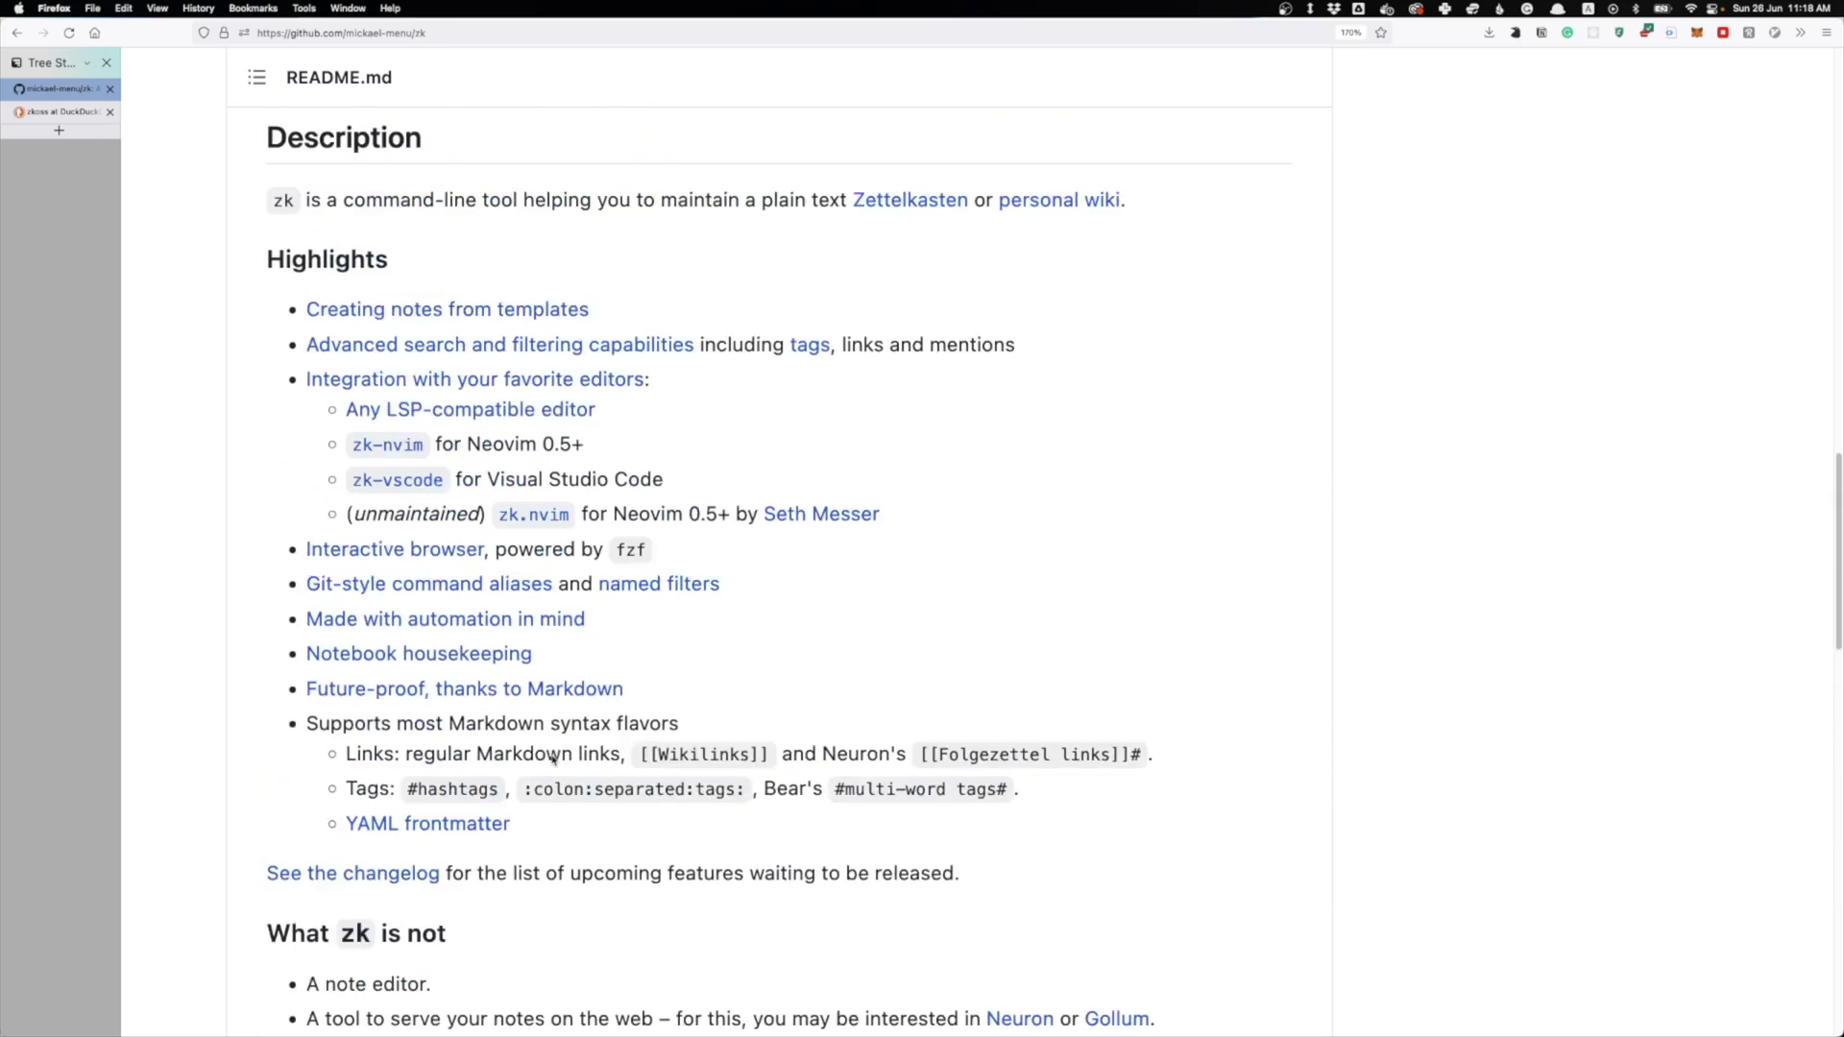
scroll(704, 734, "up", 5)
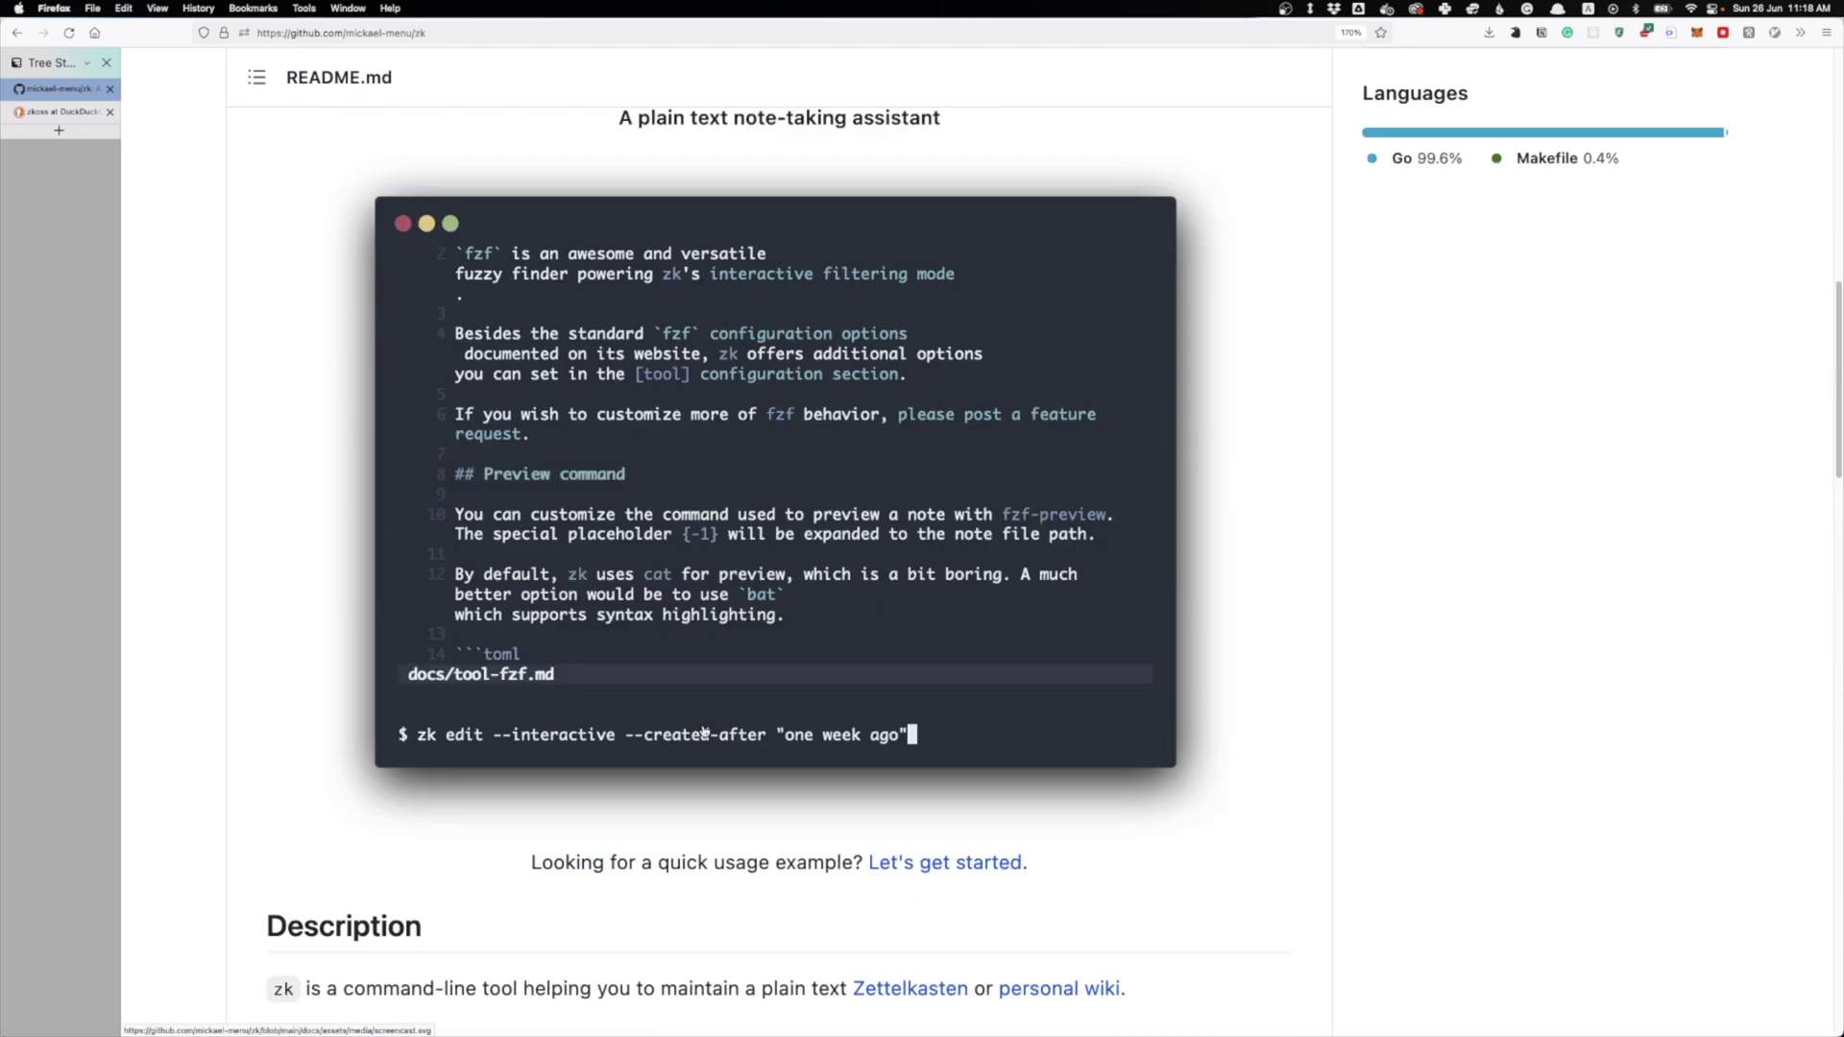
scroll(704, 734, "up", 7)
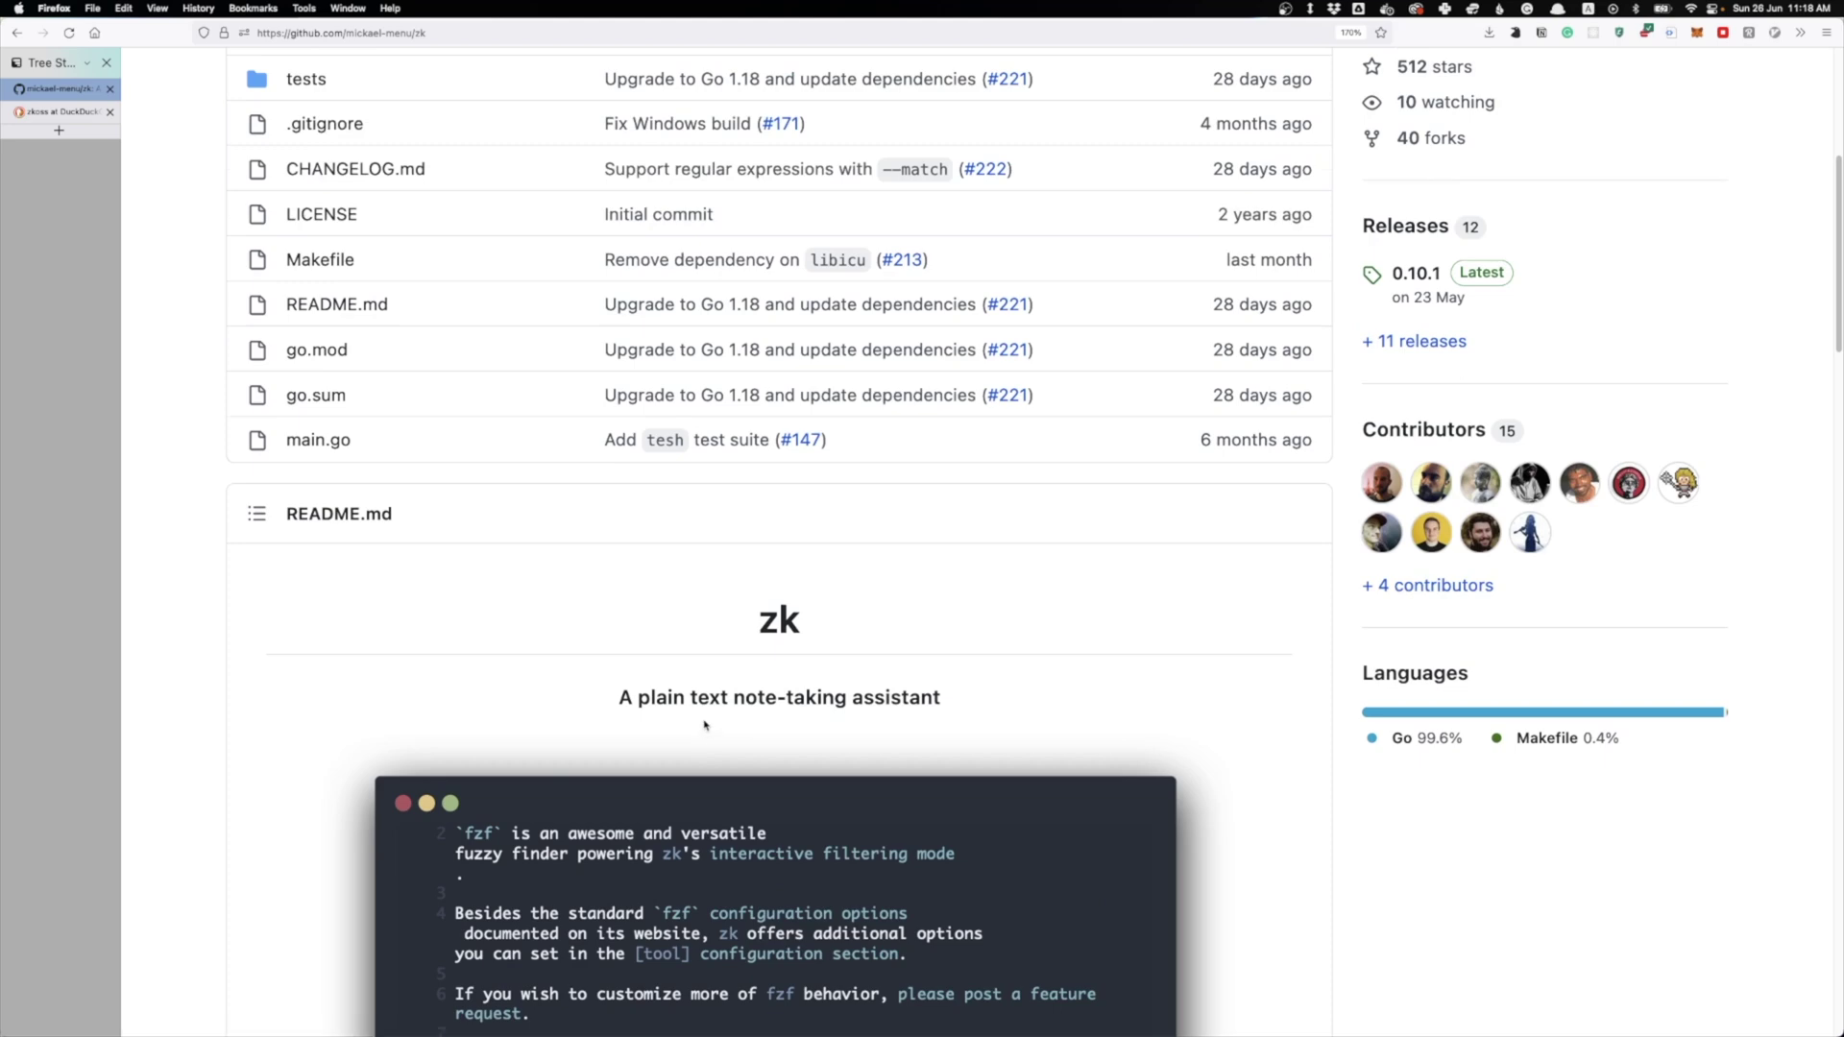
scroll(705, 725, "up", 6)
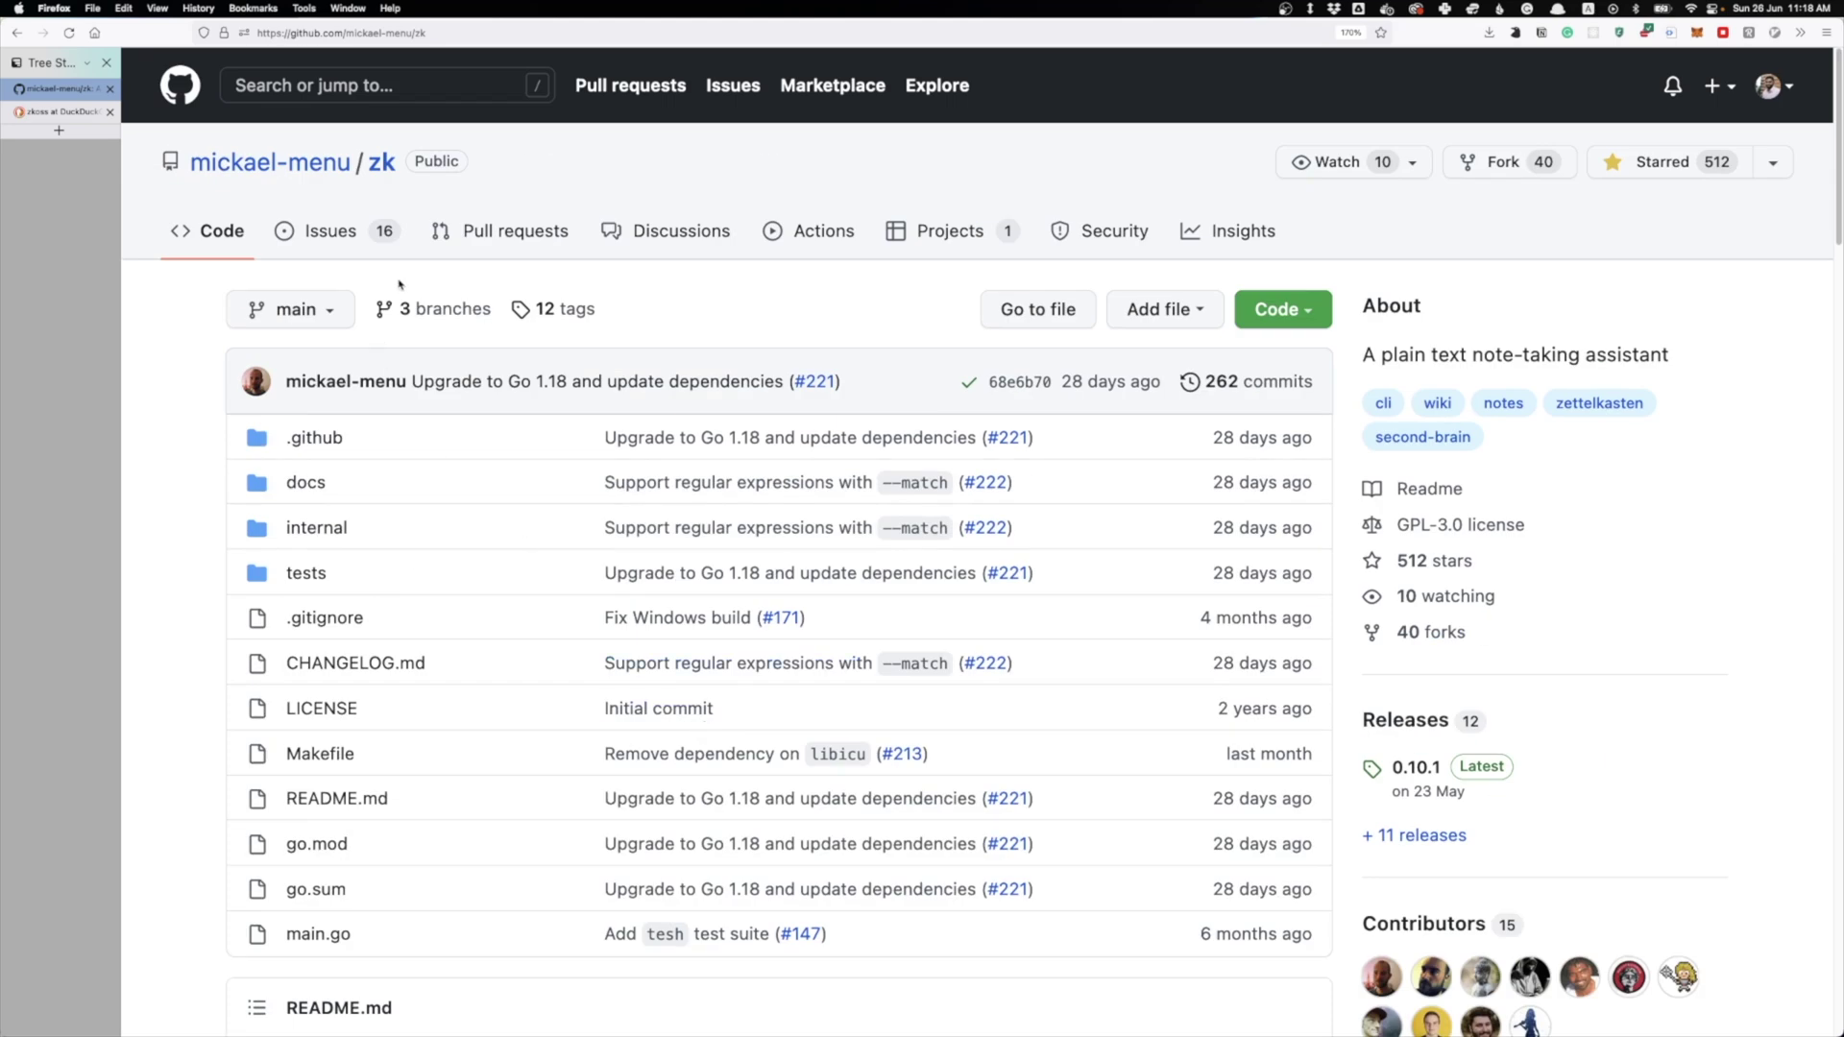
scroll(514, 440, "down", 1)
scroll(527, 451, "down", 2)
scroll(423, 350, "up", 3)
Step: Look over the open DuckDuckGo results for zkoss and return to the zk repository page
left_click(58, 113)
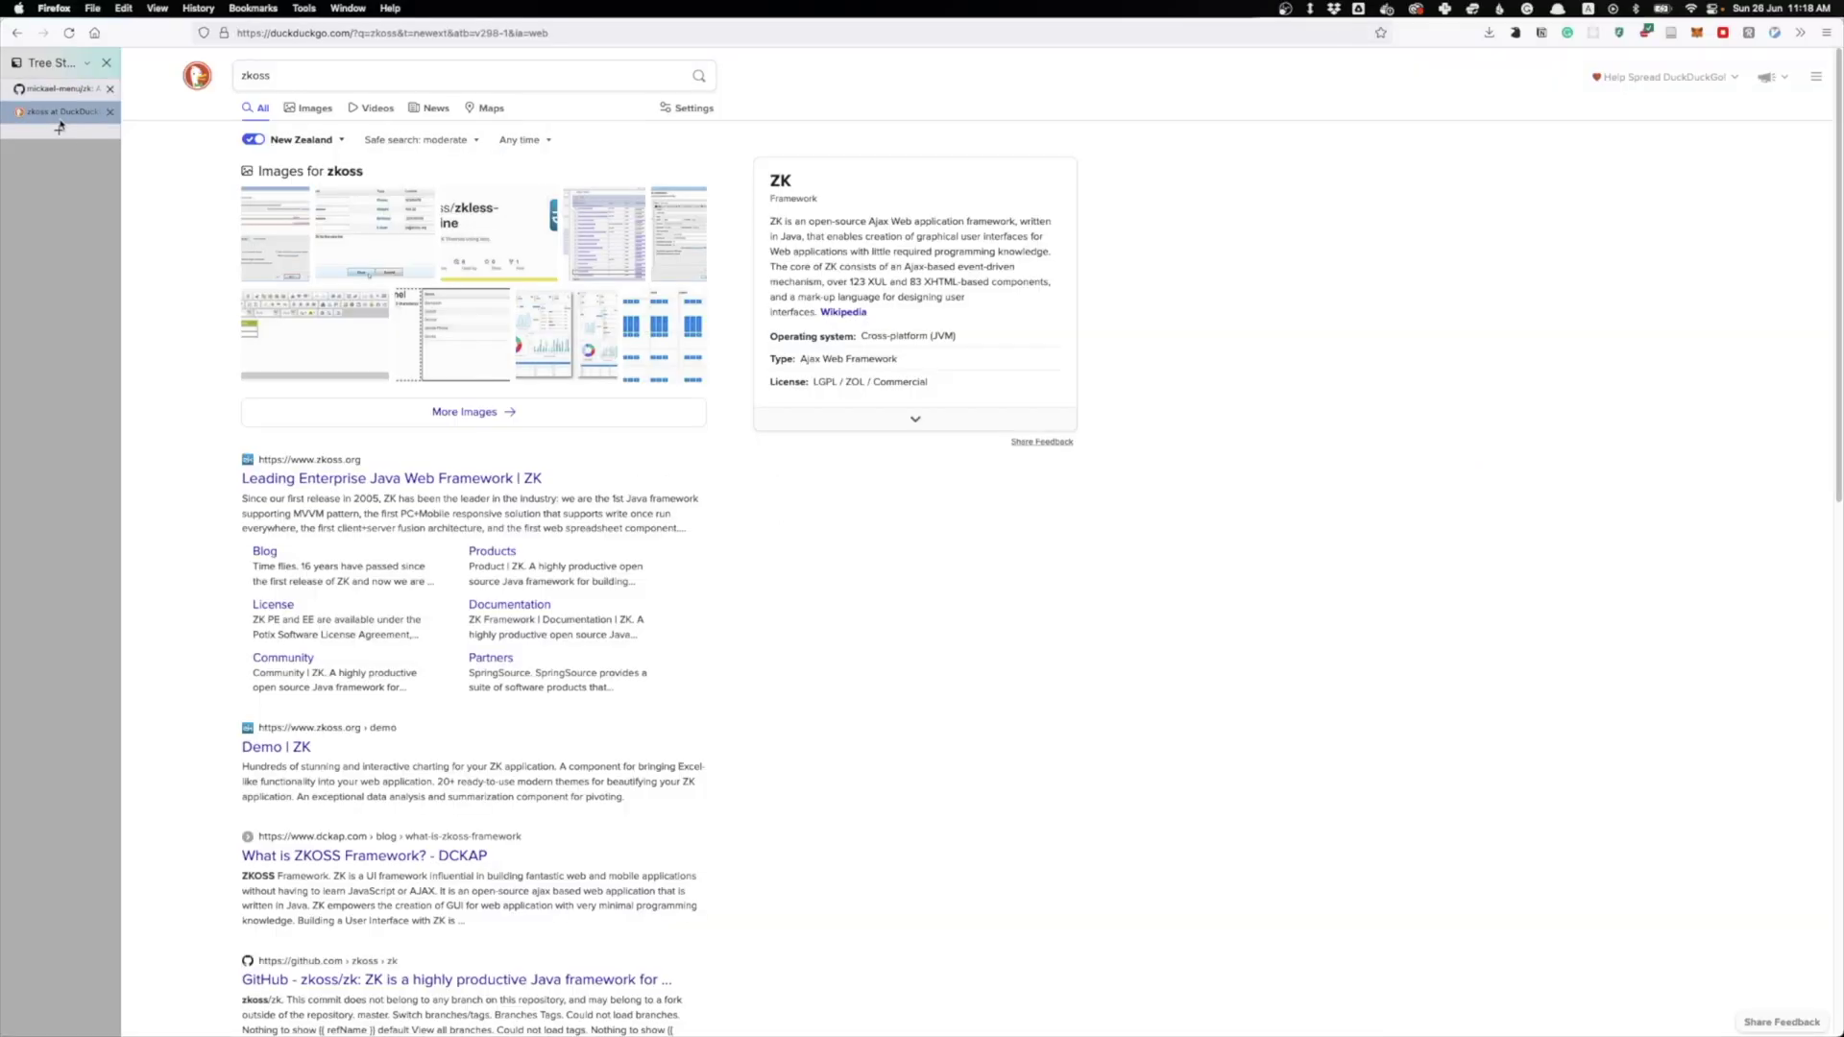
scroll(553, 519, "down", 1)
scroll(553, 519, "up", 1)
scroll(492, 406, "down", 7)
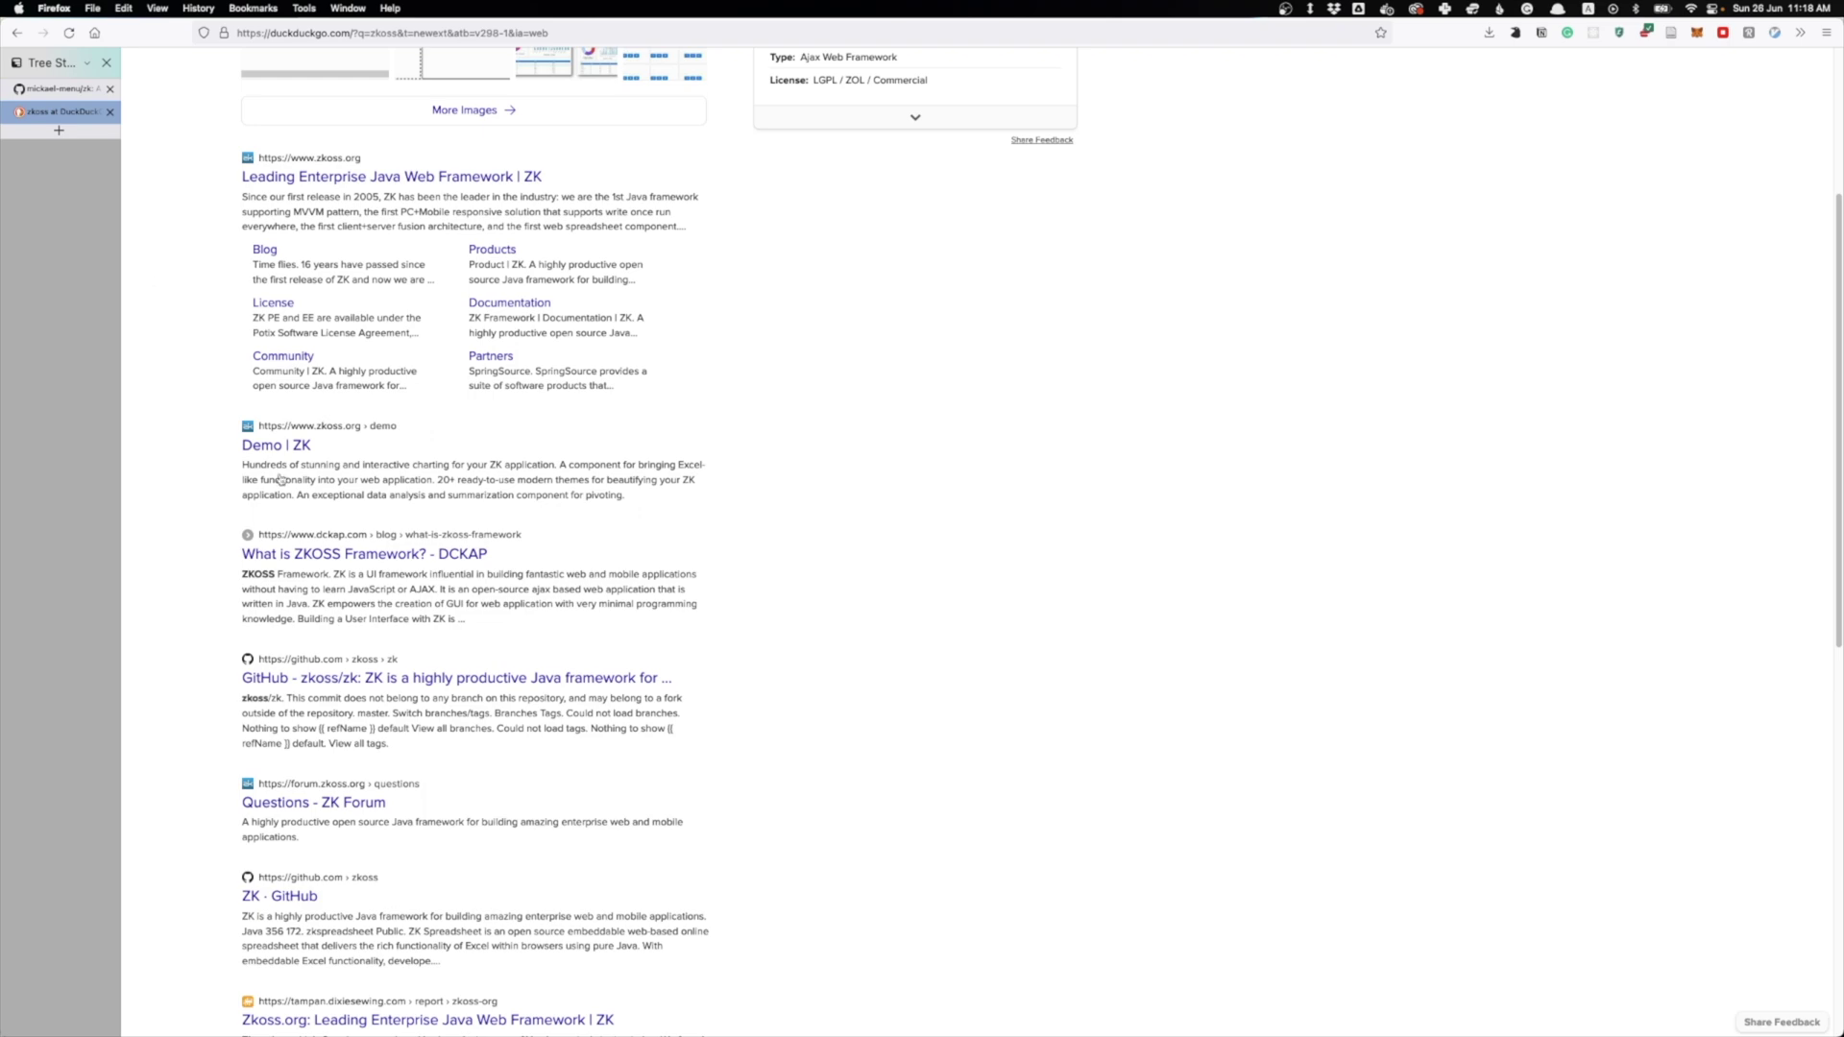
scroll(120, 411, "up", 3)
left_click(57, 88)
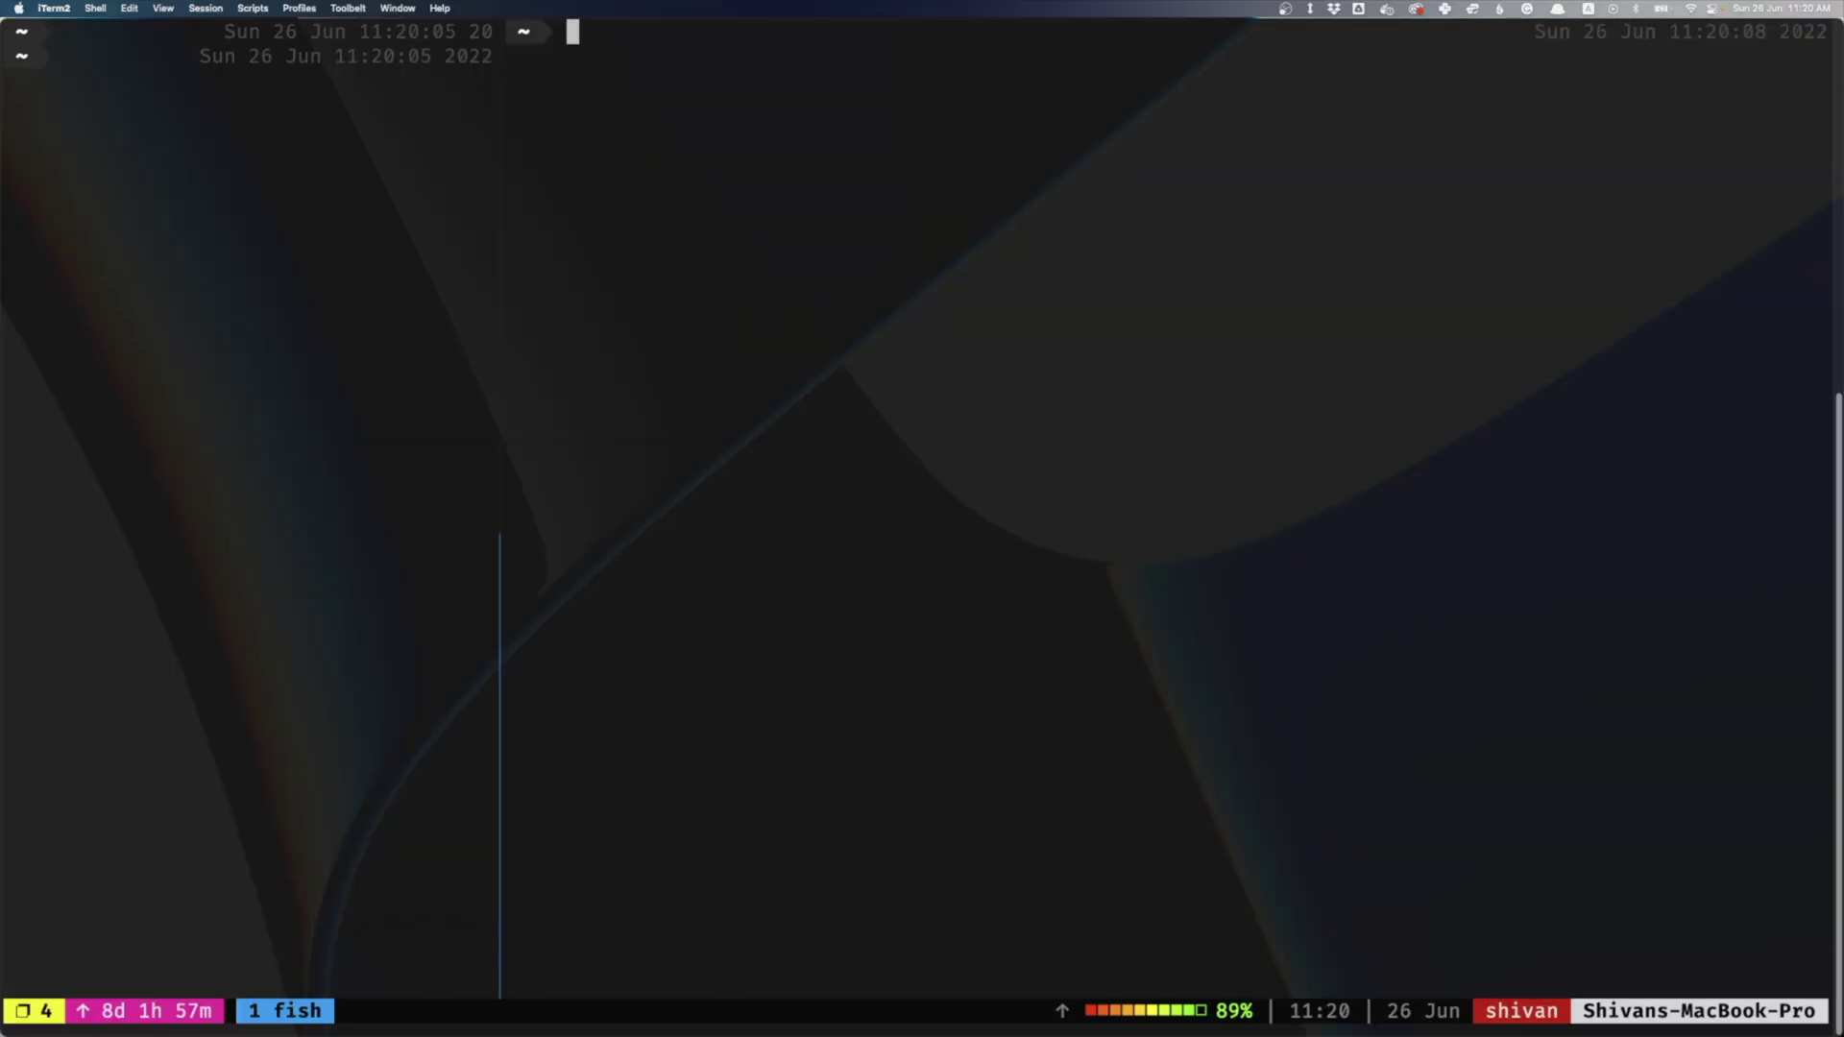
Step: In the iTerm2 terminal, change to the Notes directory and list all its contents, including hidden ones, with la
type("cd Notes/")
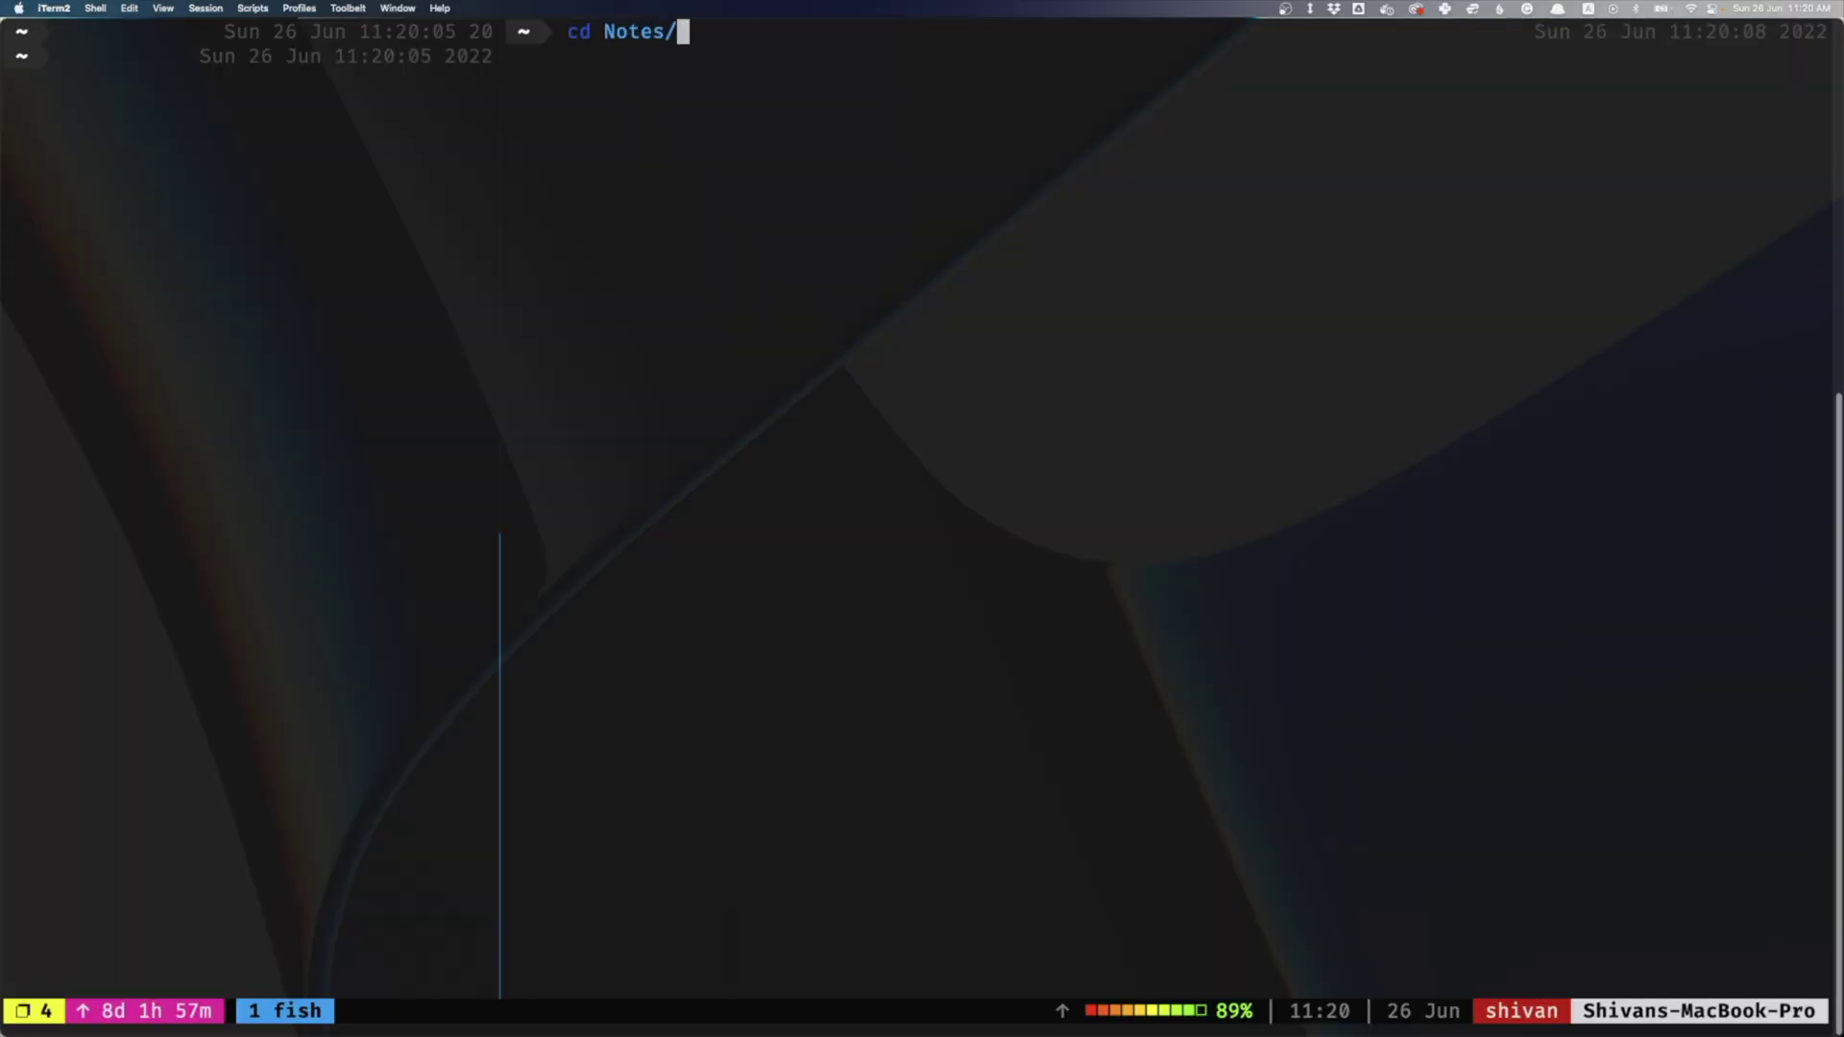
key("Return")
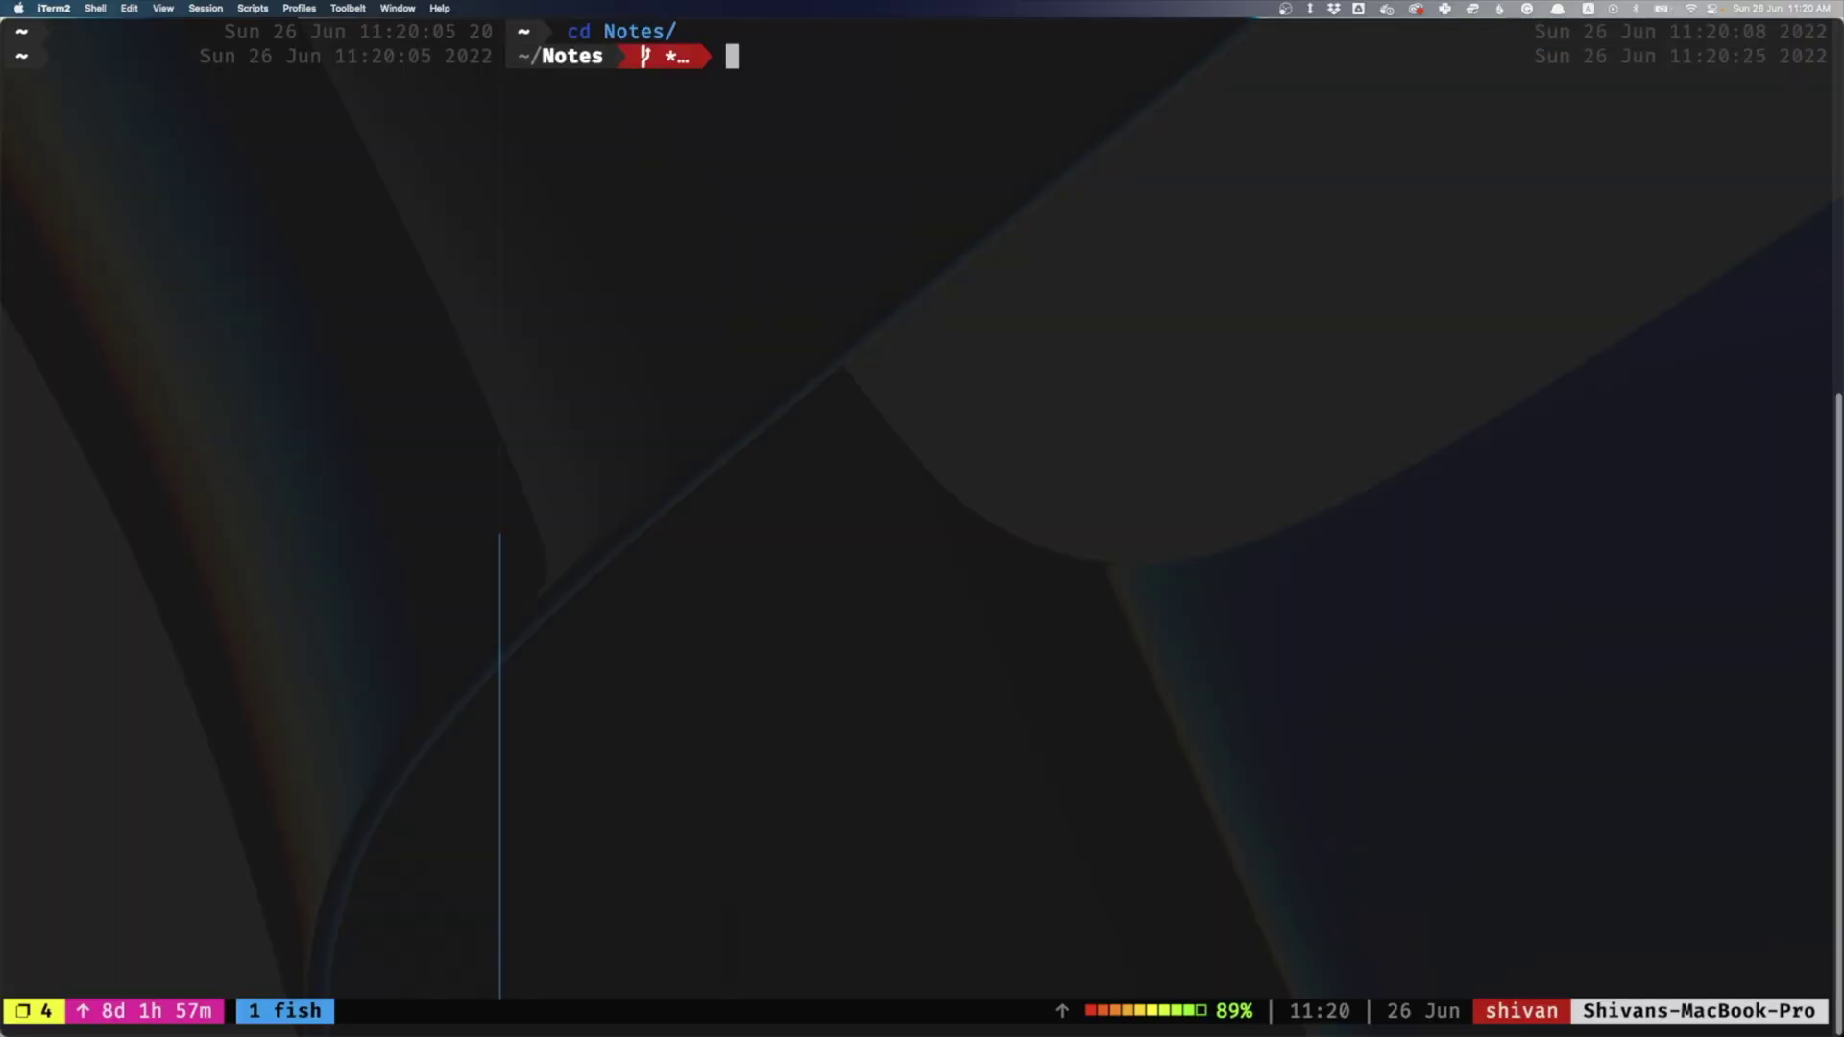
type("la")
key("Return")
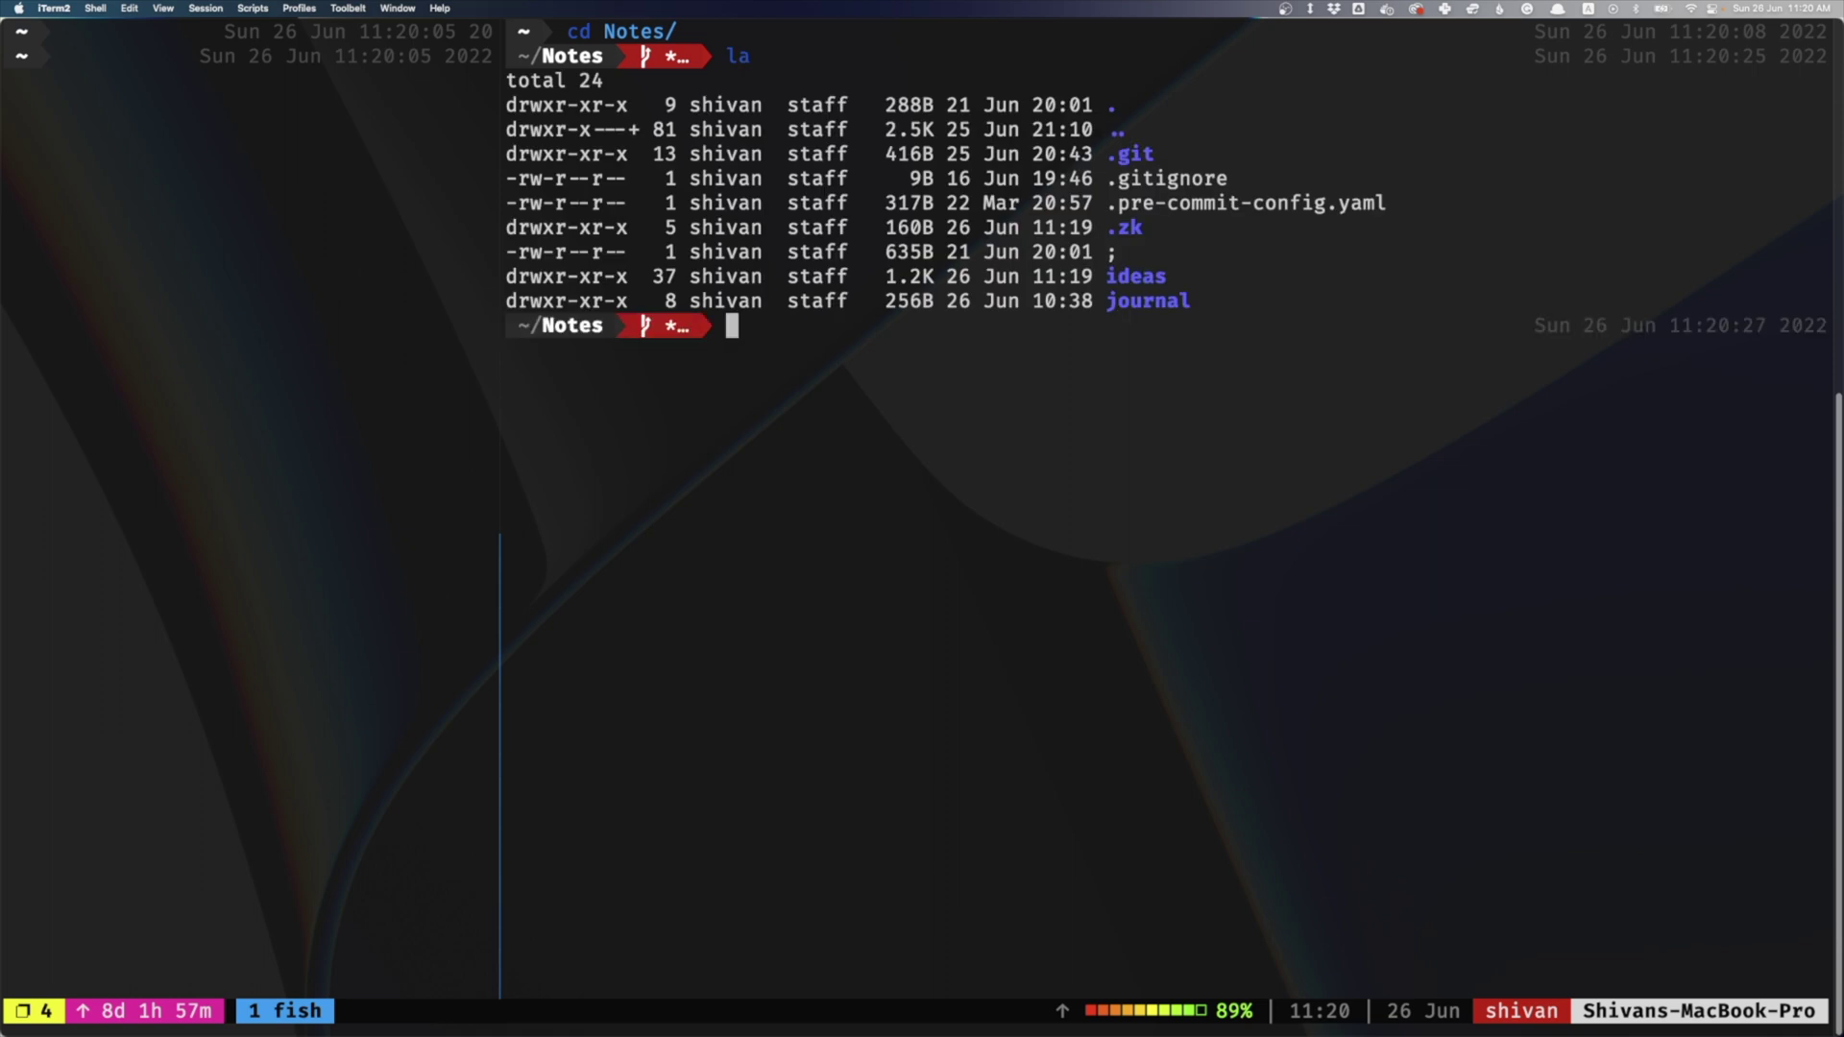
Step: Display the structure of the Notes directory with the tree command
type("cd")
key("BackSpace")
key("BackSpace")
type("tree")
key("Return")
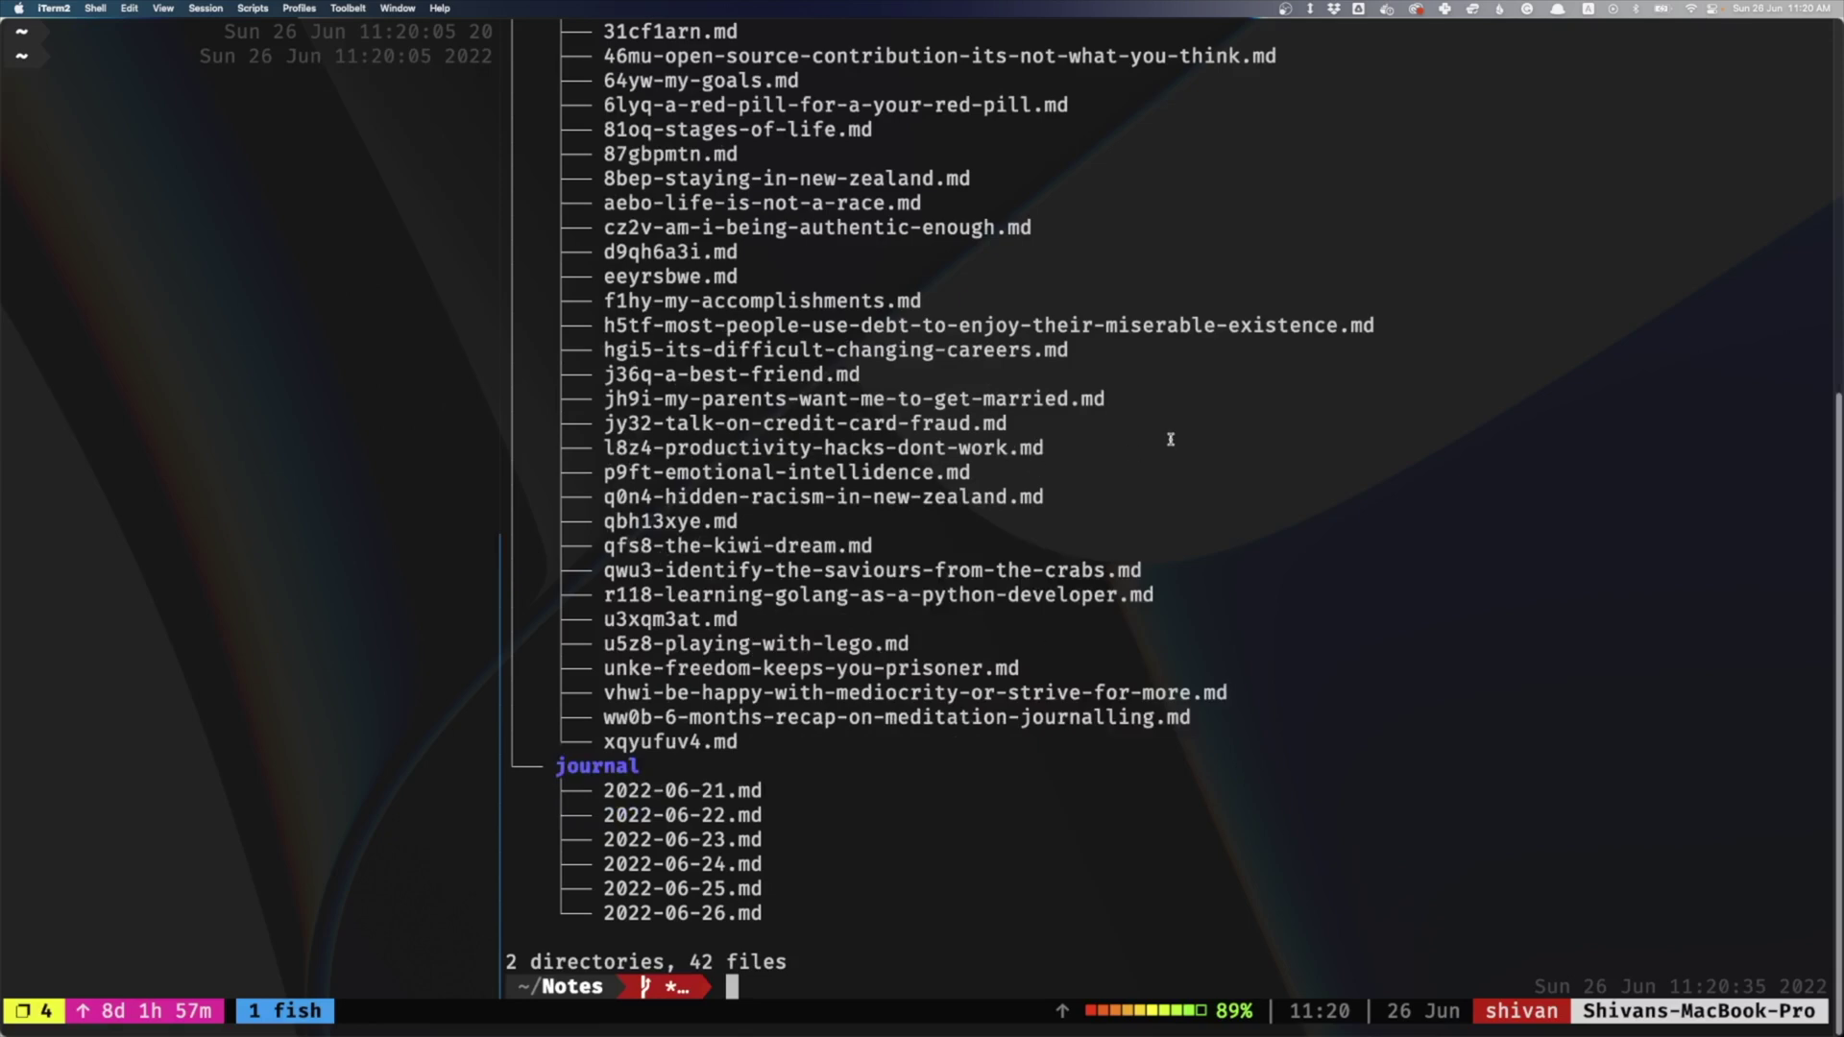
Step: Clear the terminal, return to the home directory and open today's journal note with zk daily
type("clear")
key("Return")
type("cd")
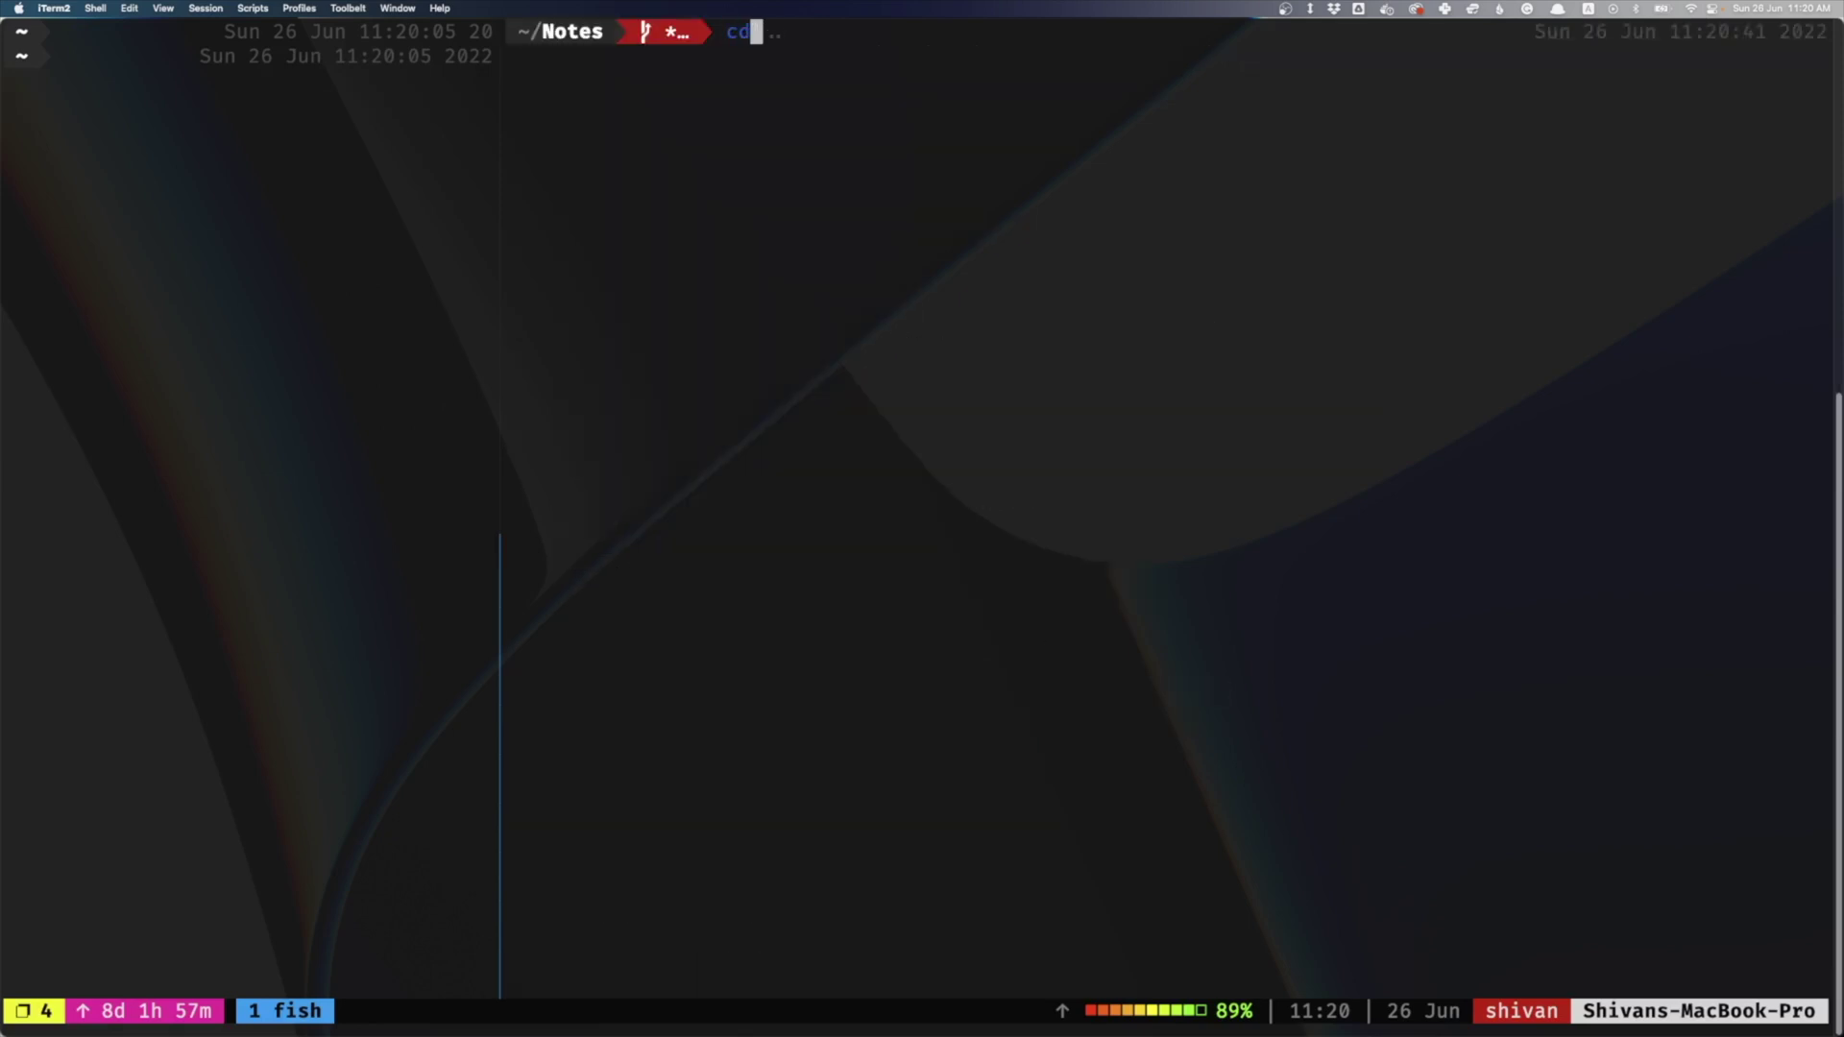
type(" ..")
key("Return")
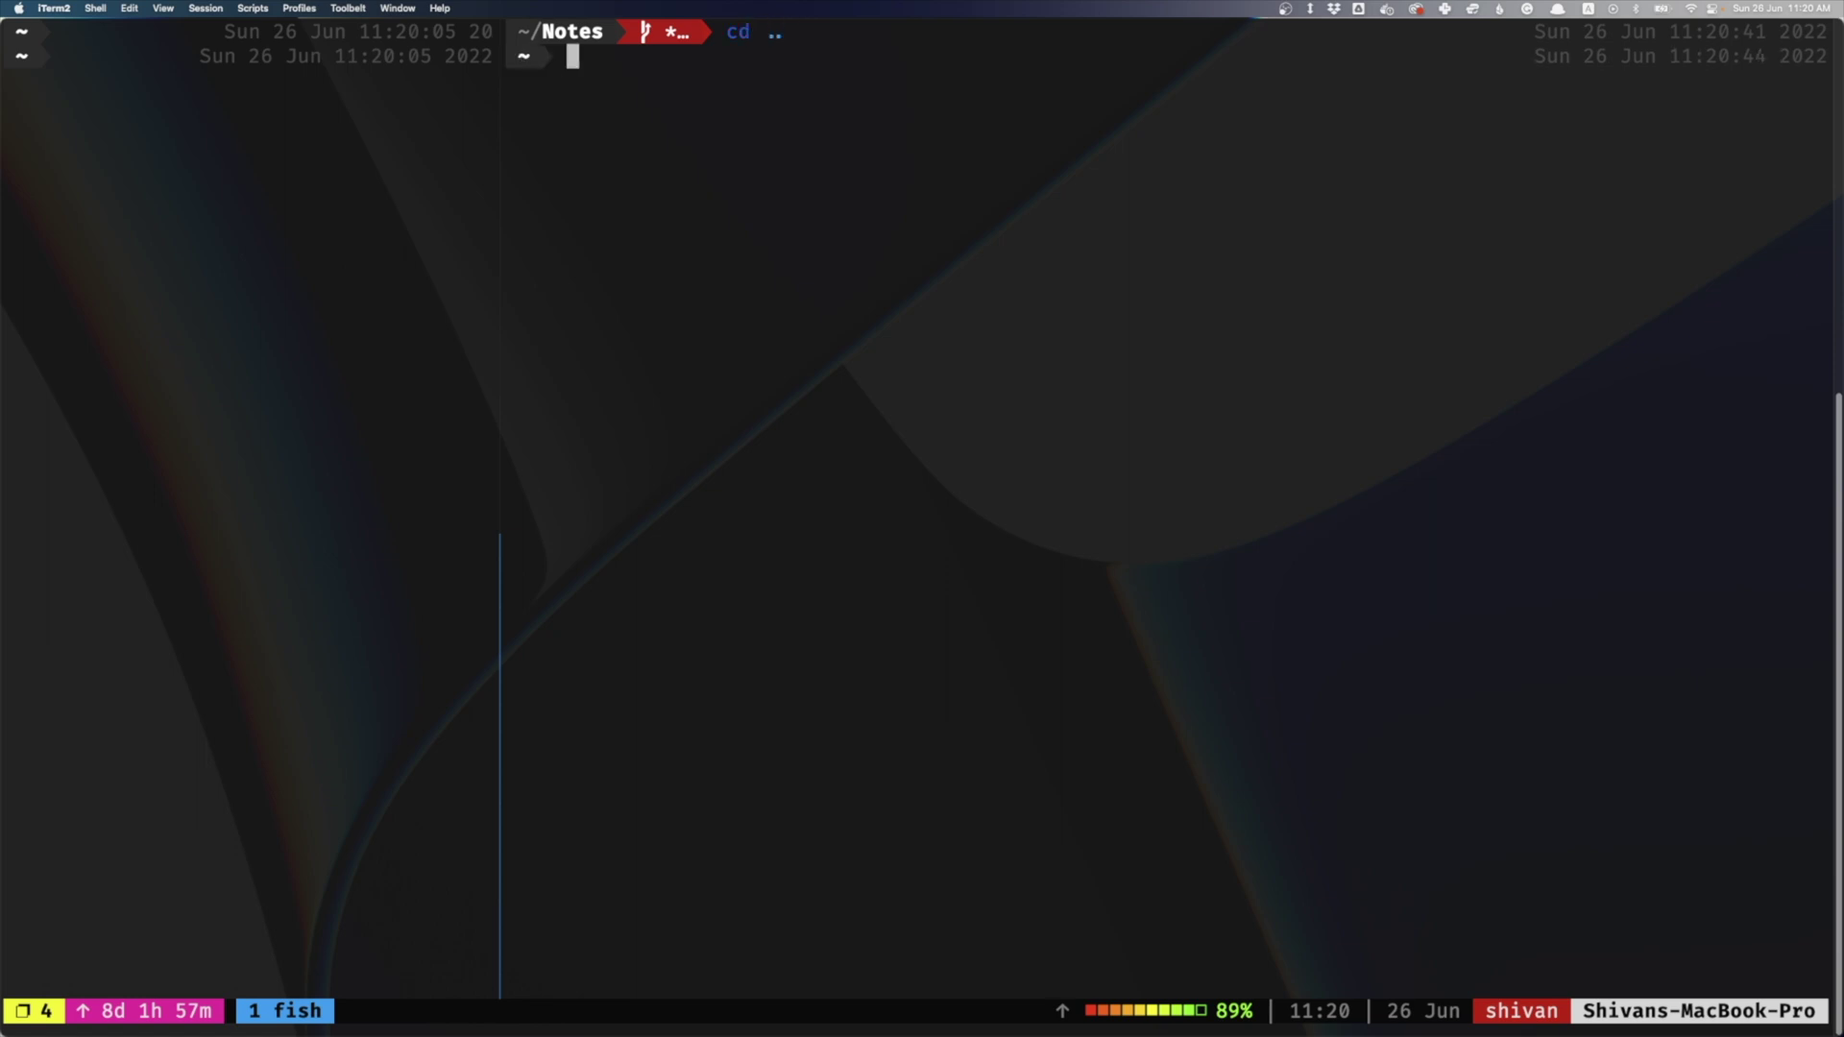
type("zk daily")
key("Return")
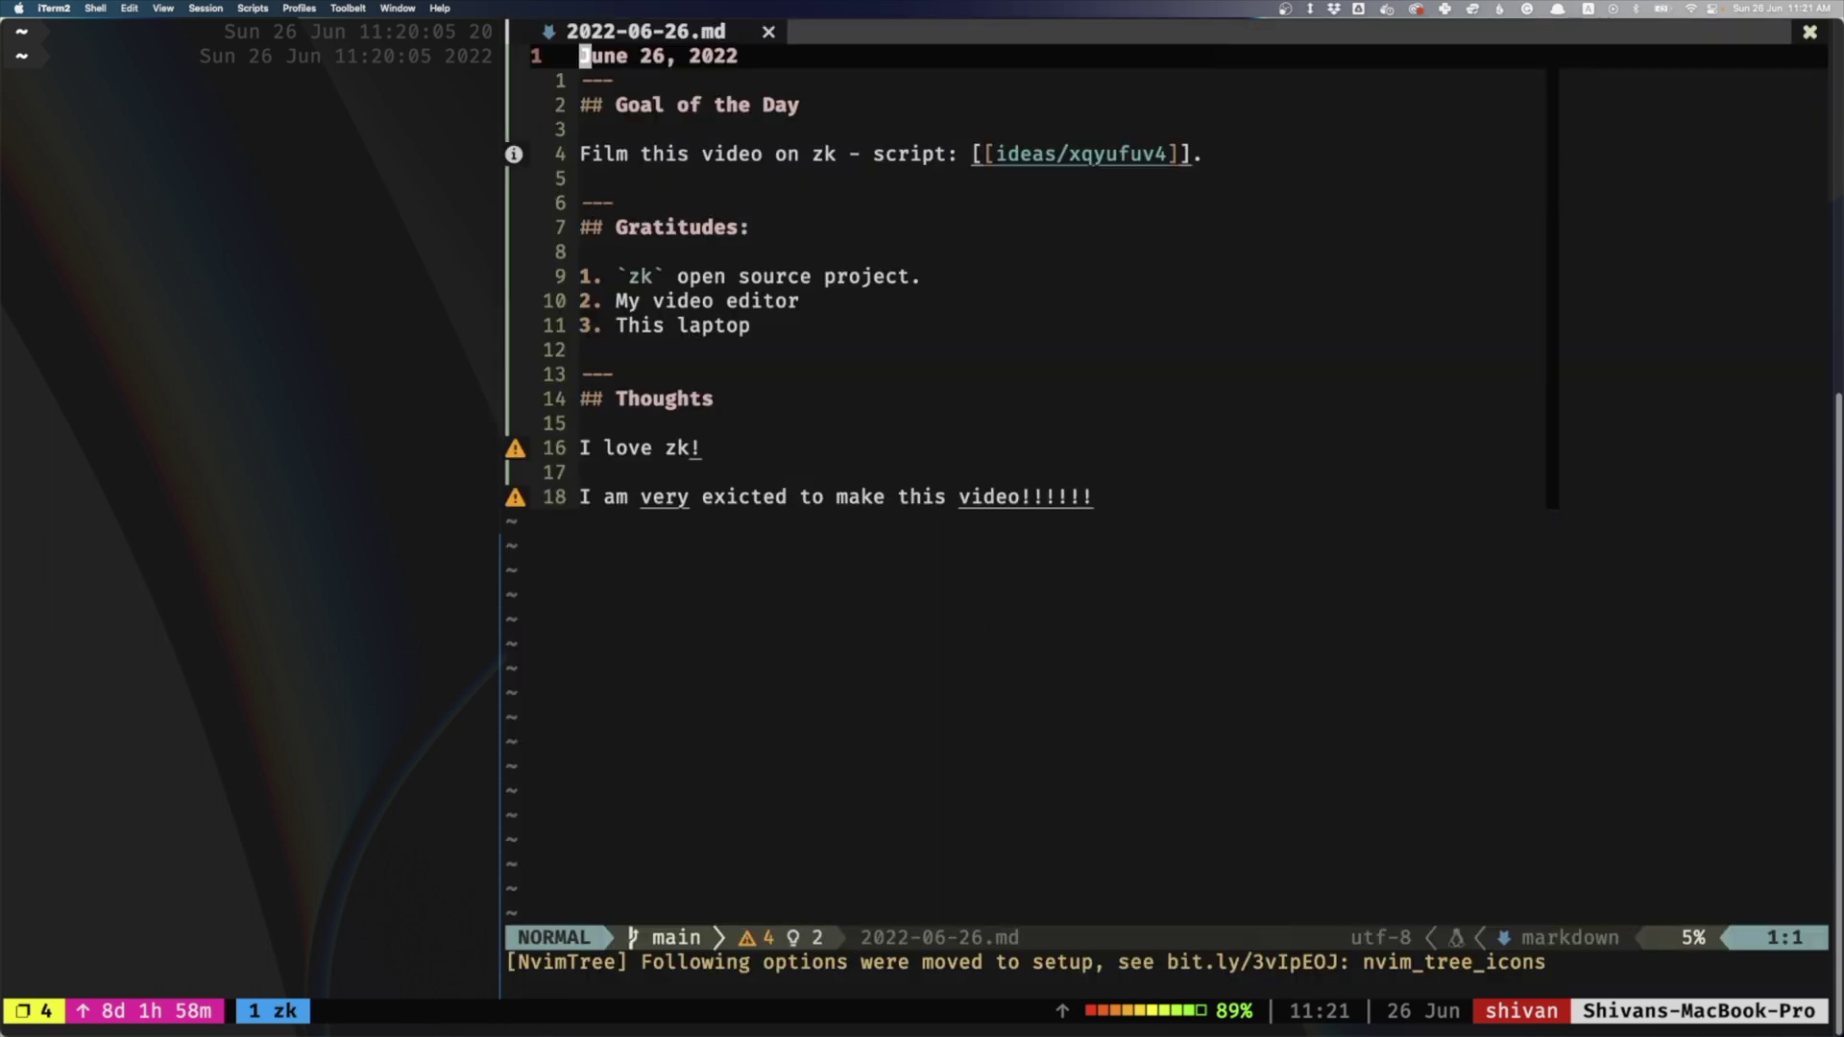
Step: Highlight the line under Goal of the Day in the daily note, and clear the highlight
key("j")
key("j")
key("j")
key("k")
key("k")
key("j")
key("j")
key("j")
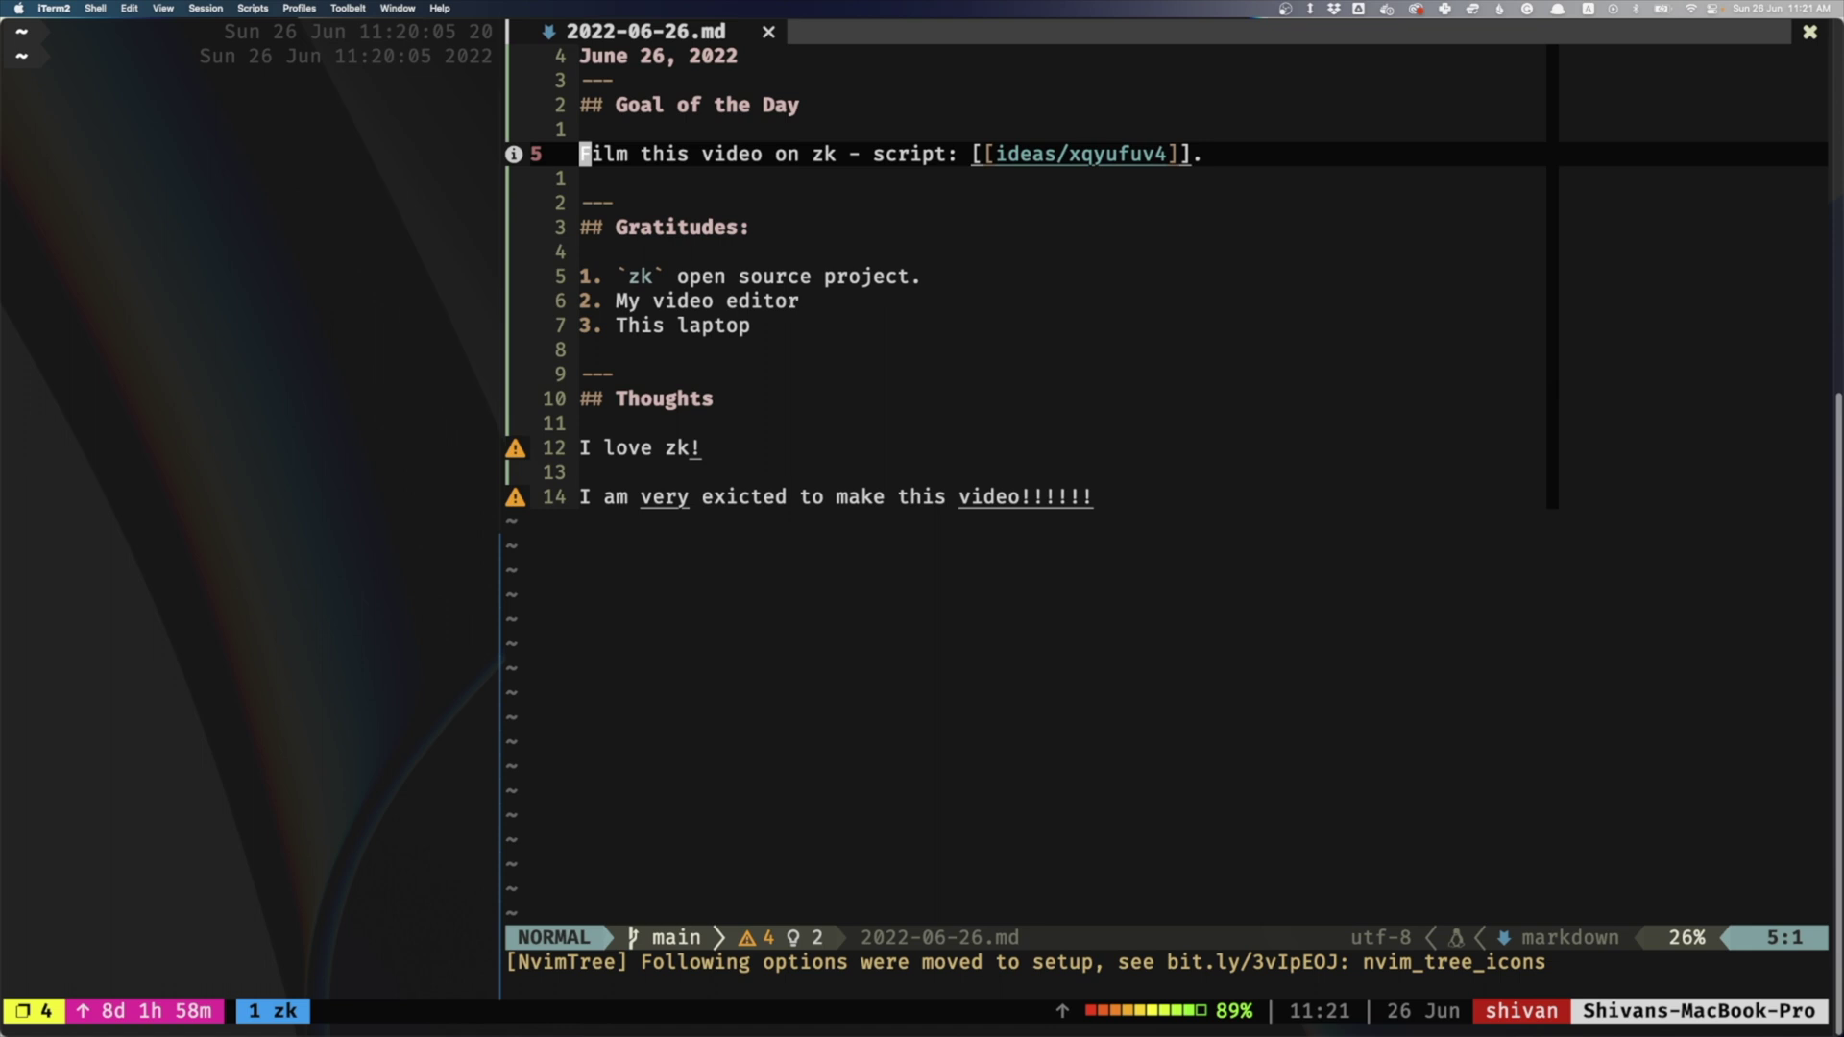
key("shift+v")
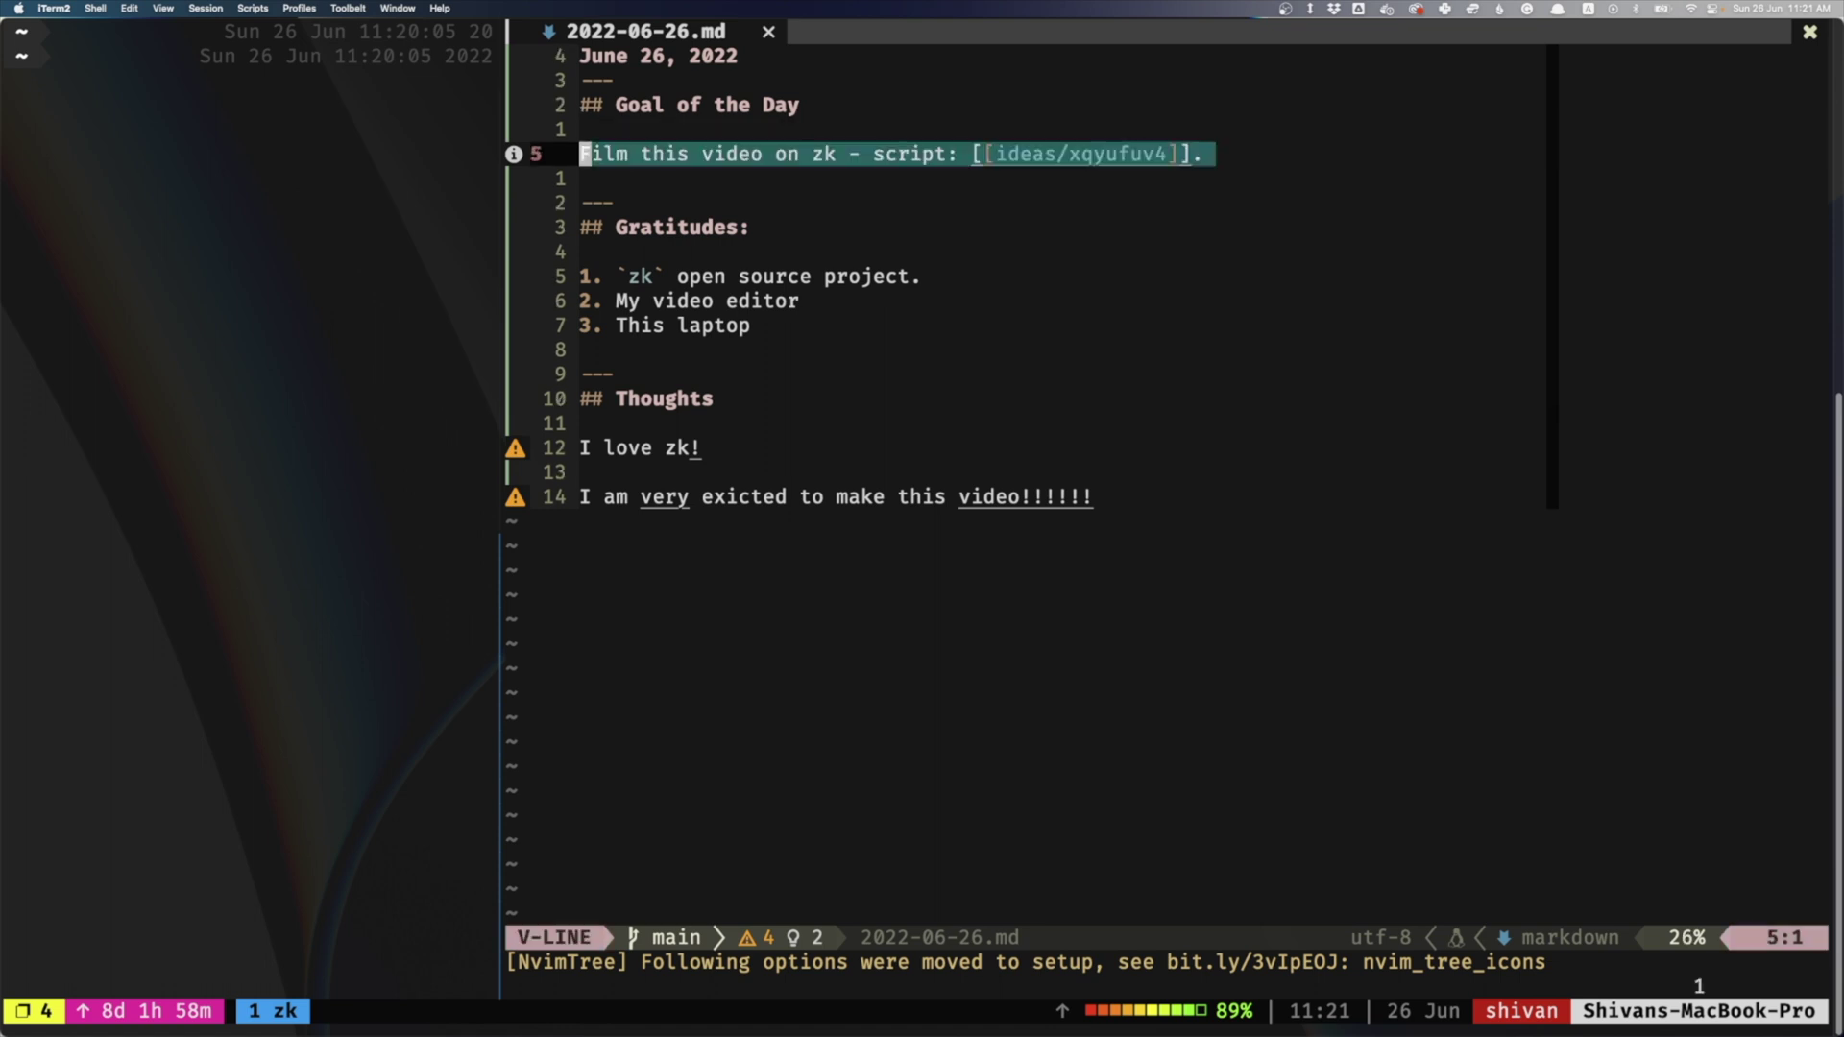
key("Escape")
Step: Highlight the Gratitudes section from its heading through the third list item
key("j")
key("j")
key("j")
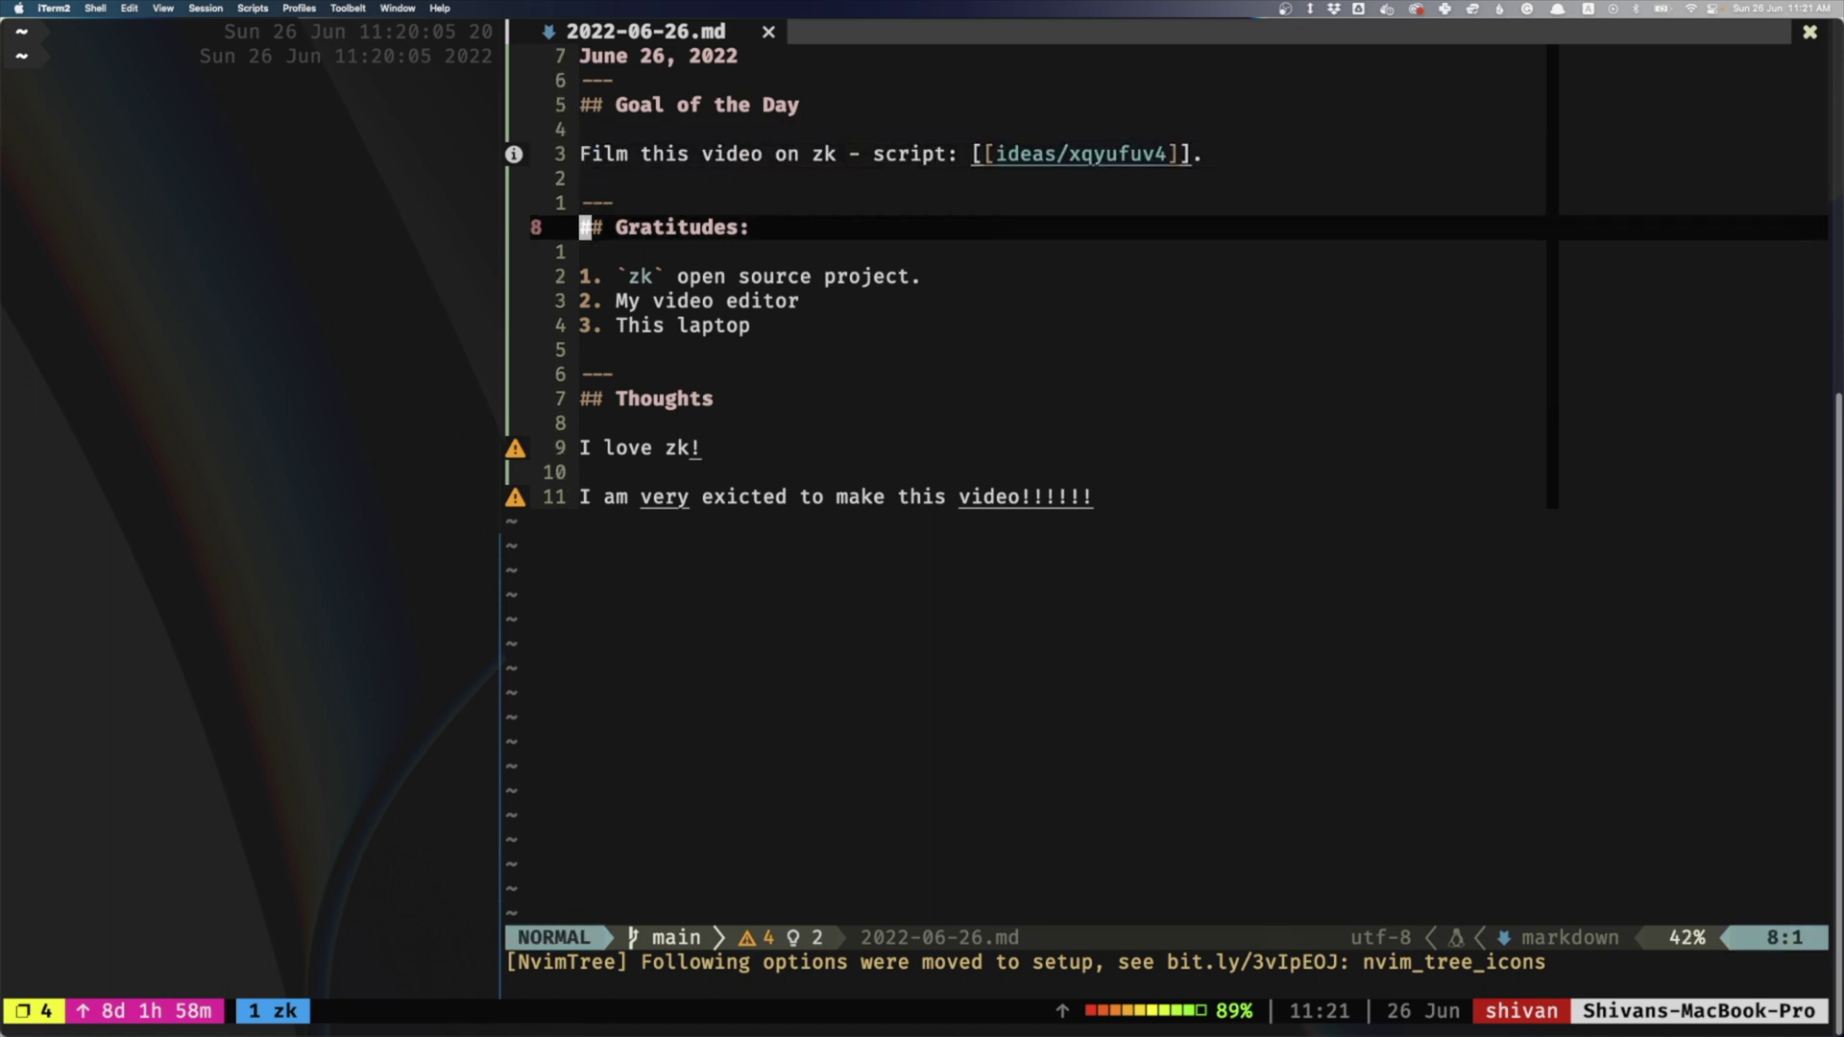
key("shift+v")
key("j")
key("j")
key("j")
key("j")
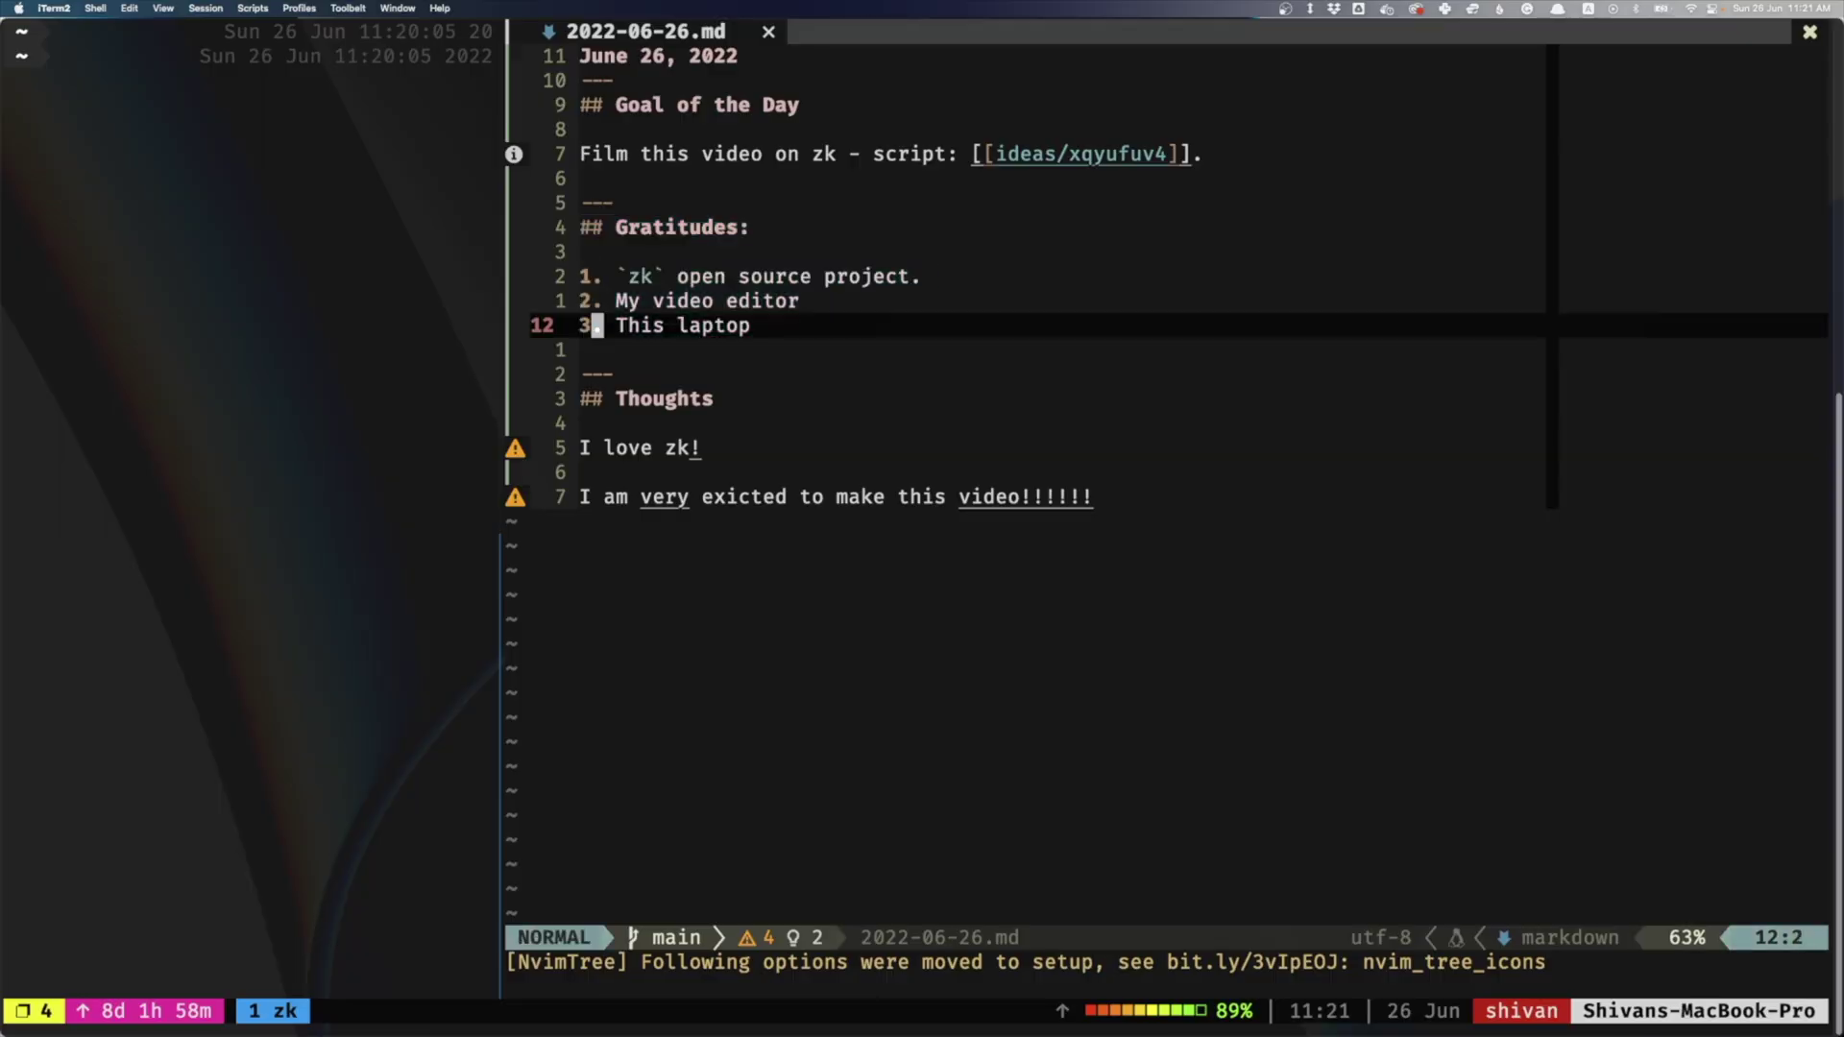
Step: Go through the Gratitudes list and on to the blank line between the two entries under Thoughts
key("k")
key("k")
key("k")
key("j")
key("j")
key("j")
key("j")
key("j")
key("j")
key("j")
key("j")
key("j")
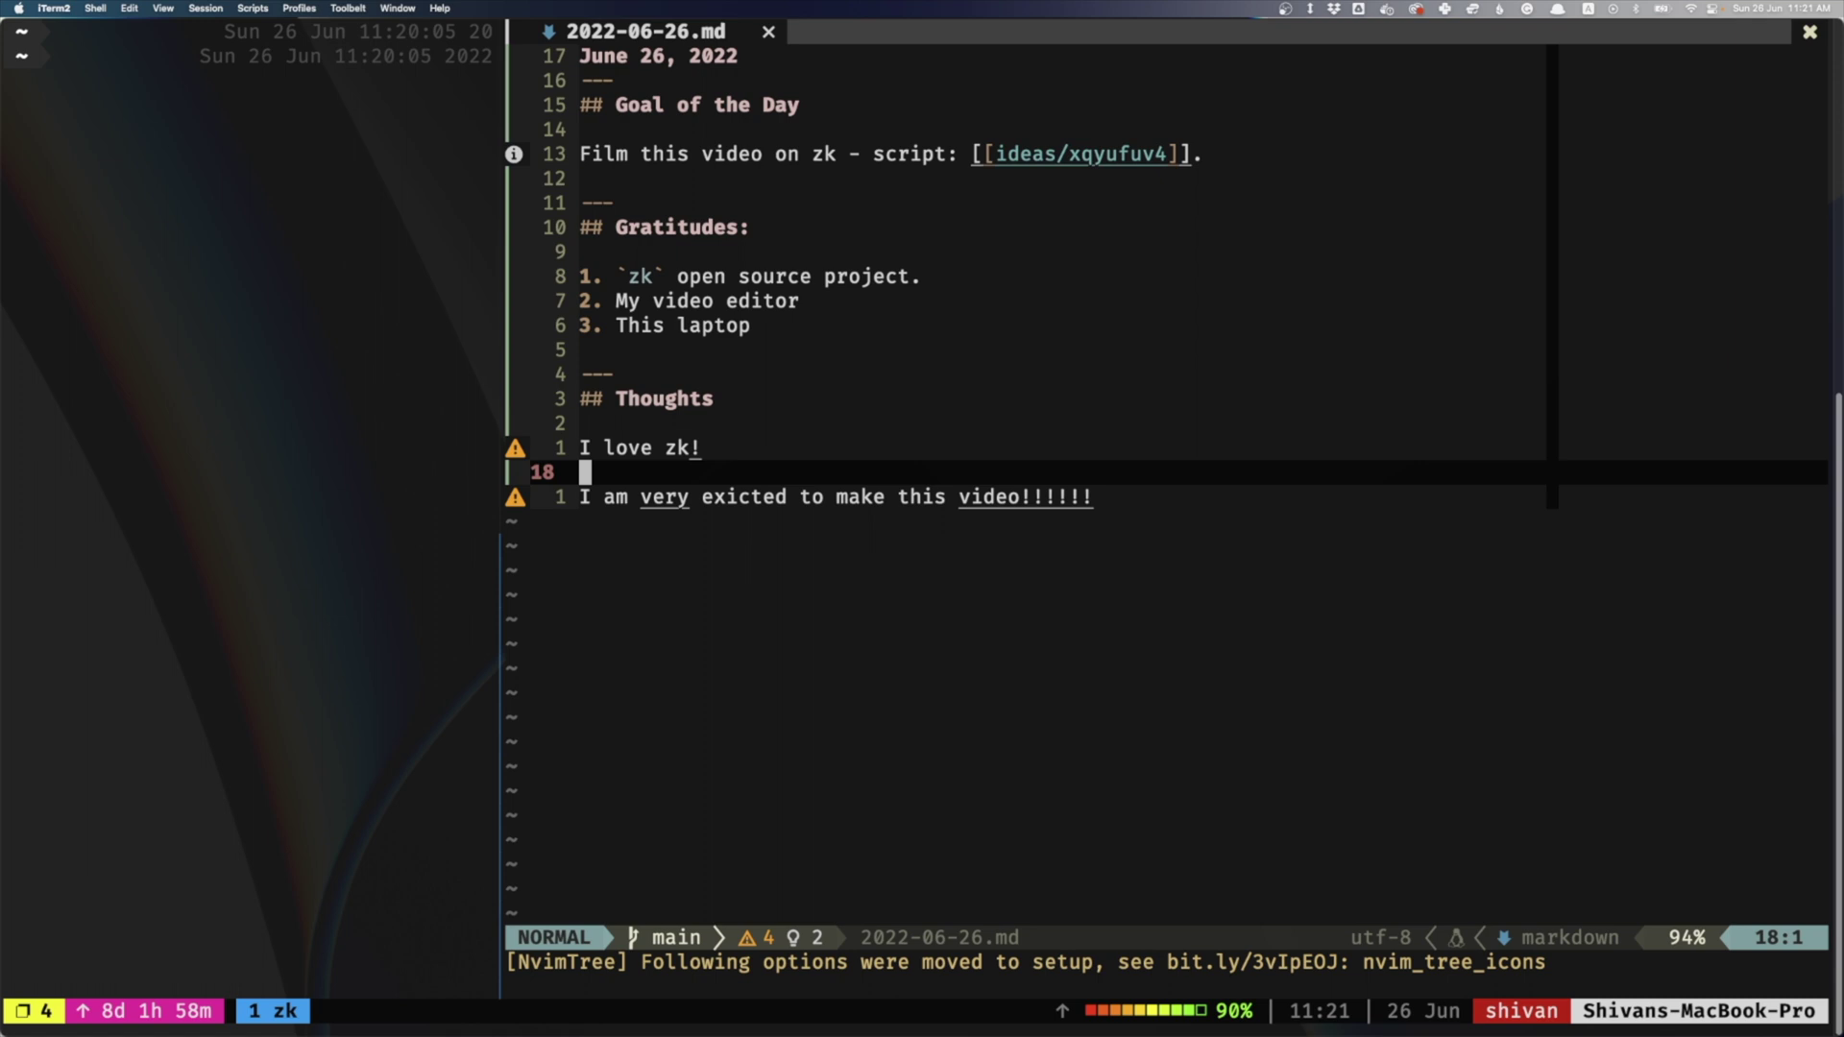
Step: Save and close the daily note, and browse the journal notes with zk journal
type(":x")
key("Return")
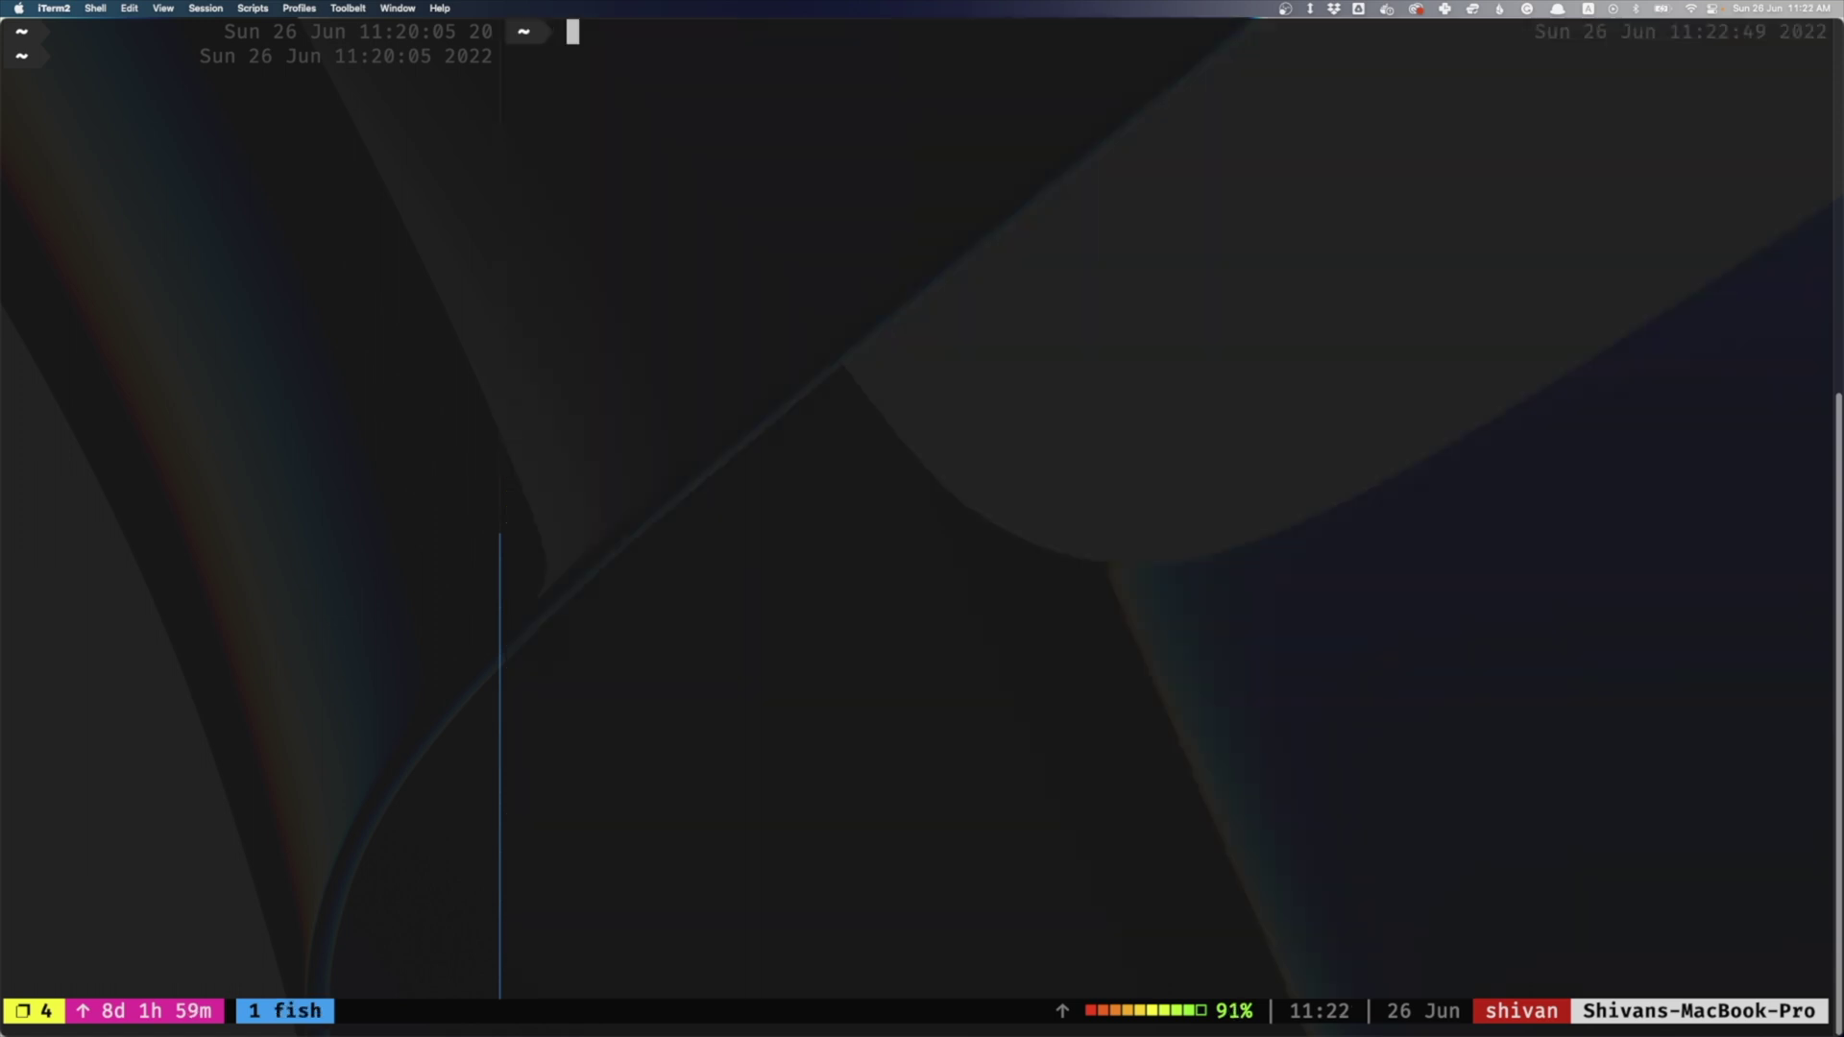
type("zk journal")
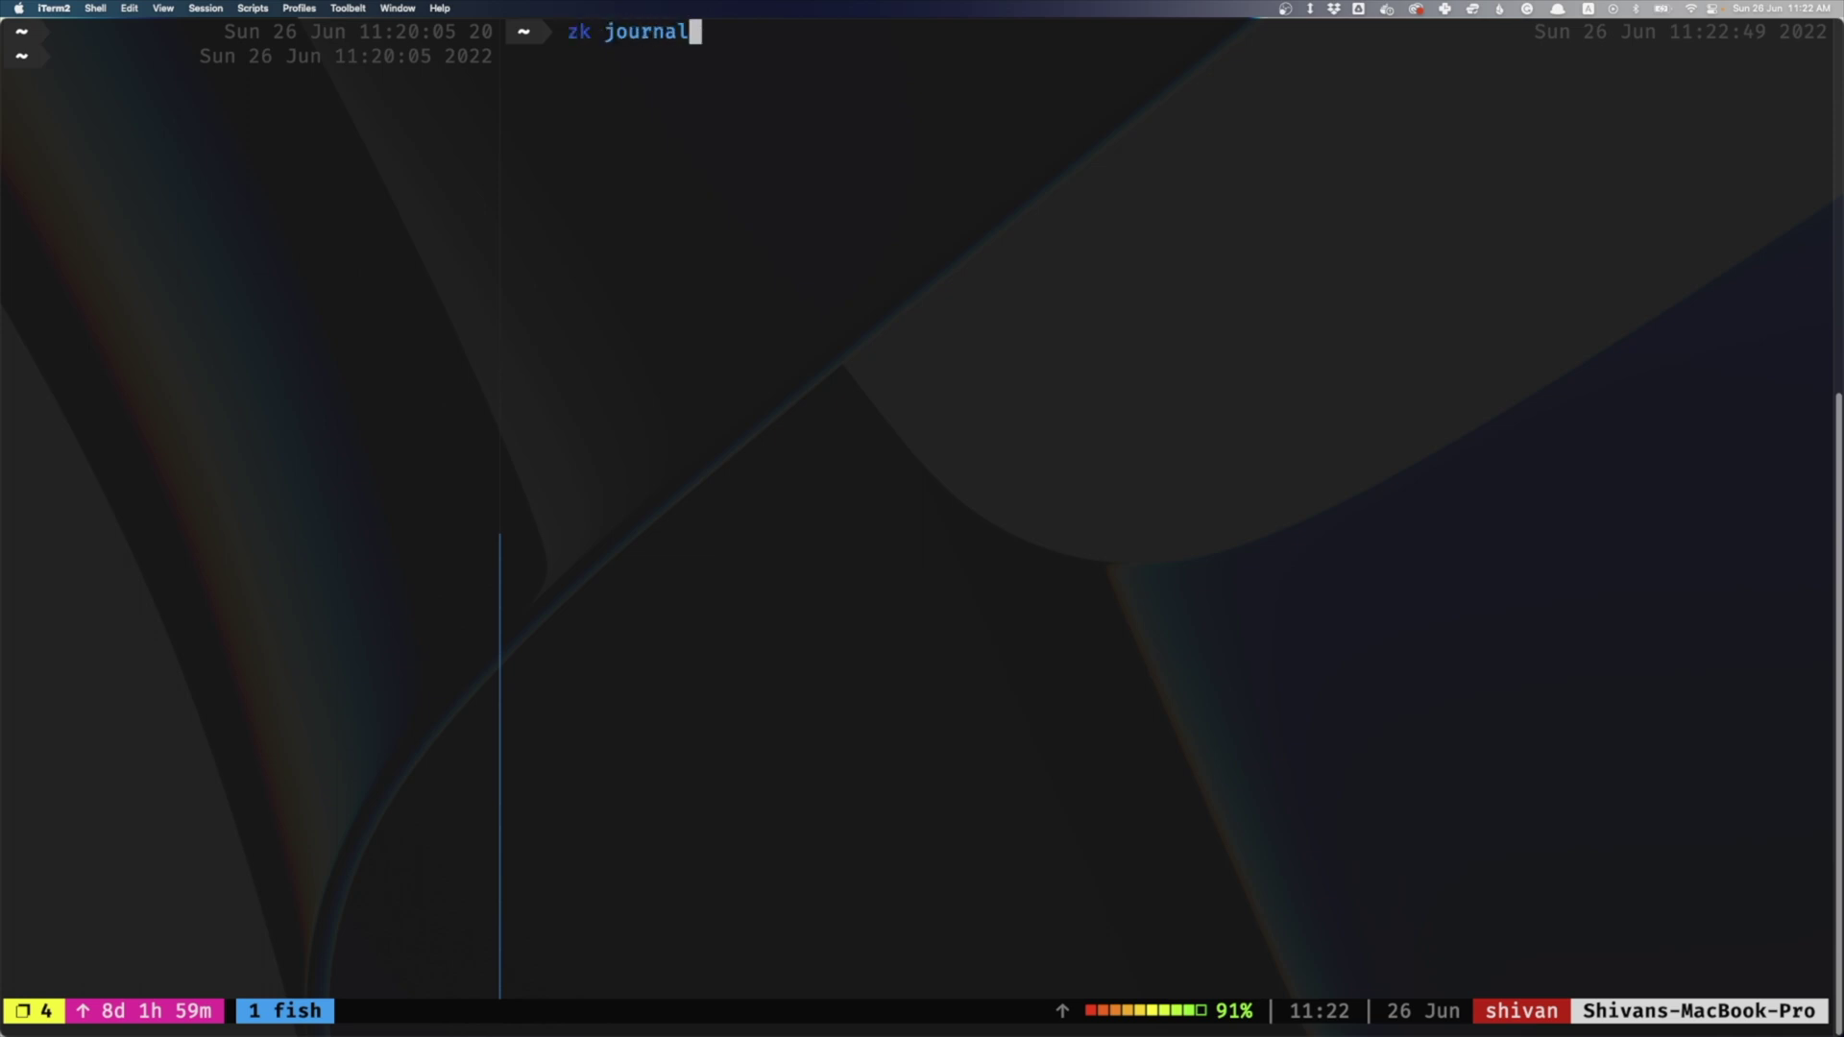
key("Return")
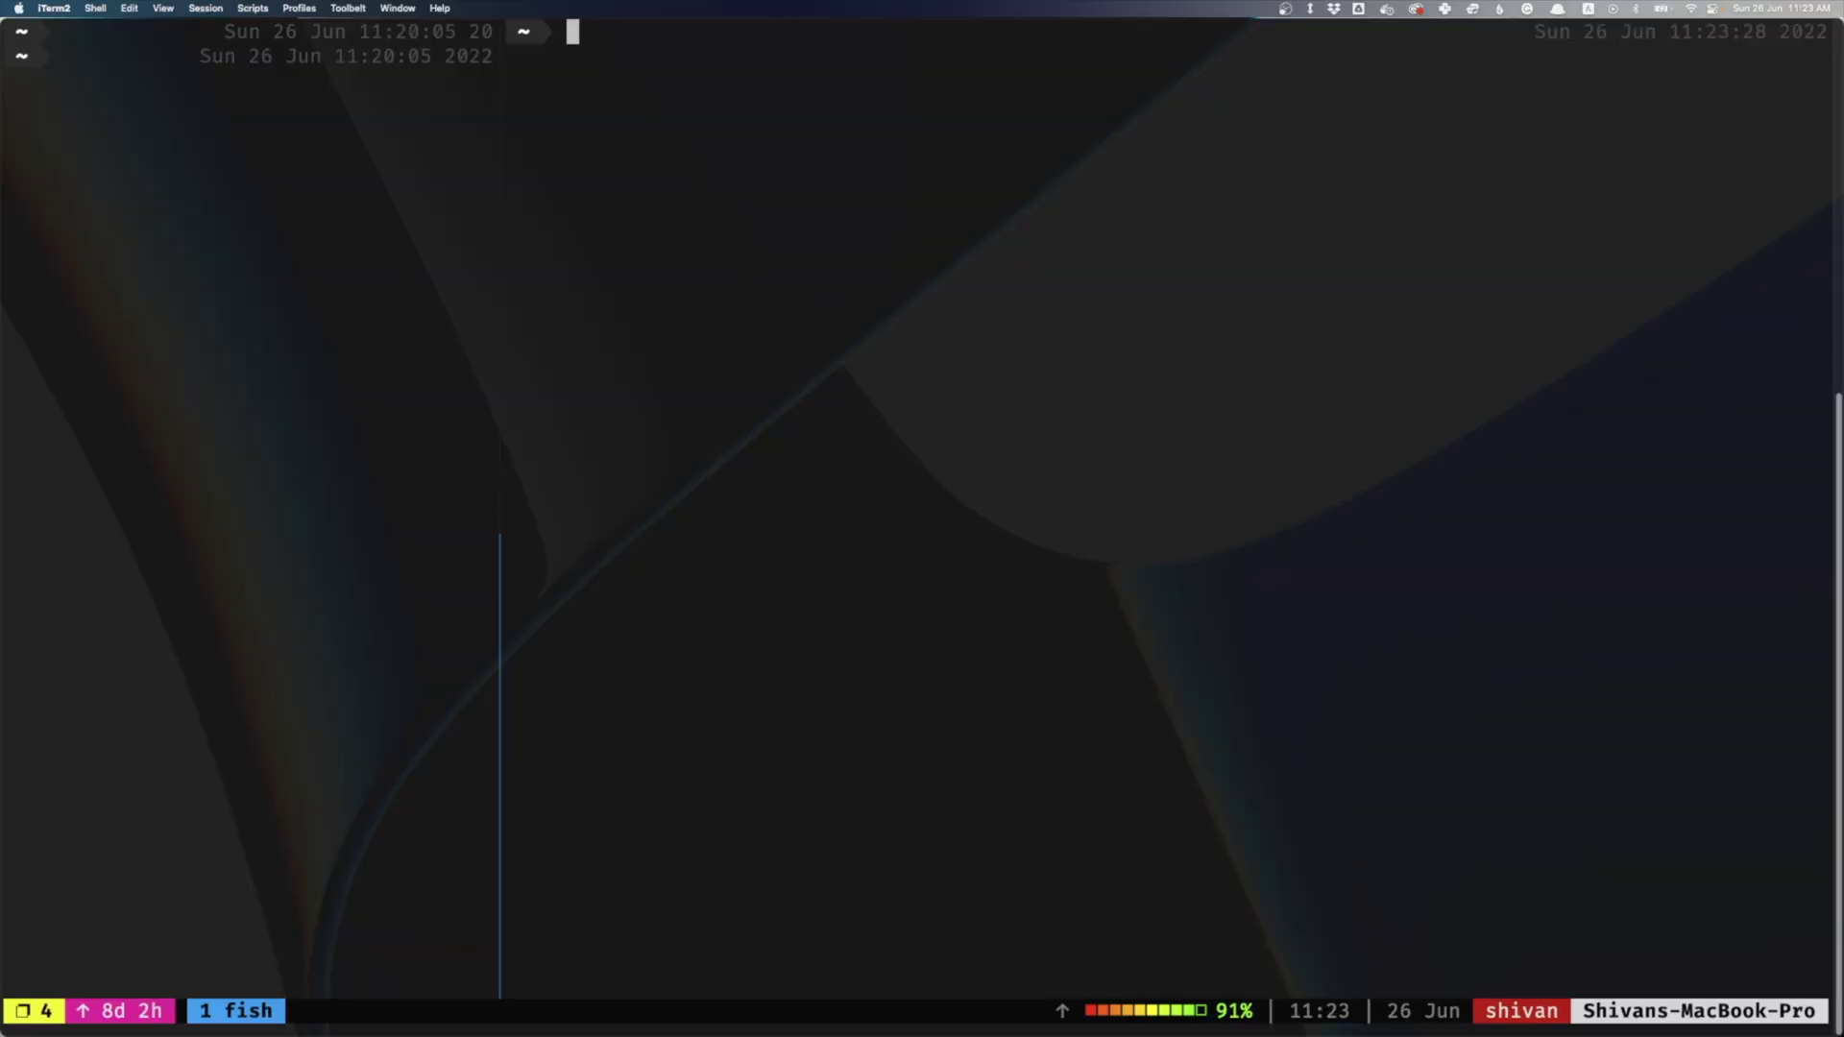
Step: Open the most recently edited note with zk edlast, go through the script's opening paragraphs and close it
type("zk edlast")
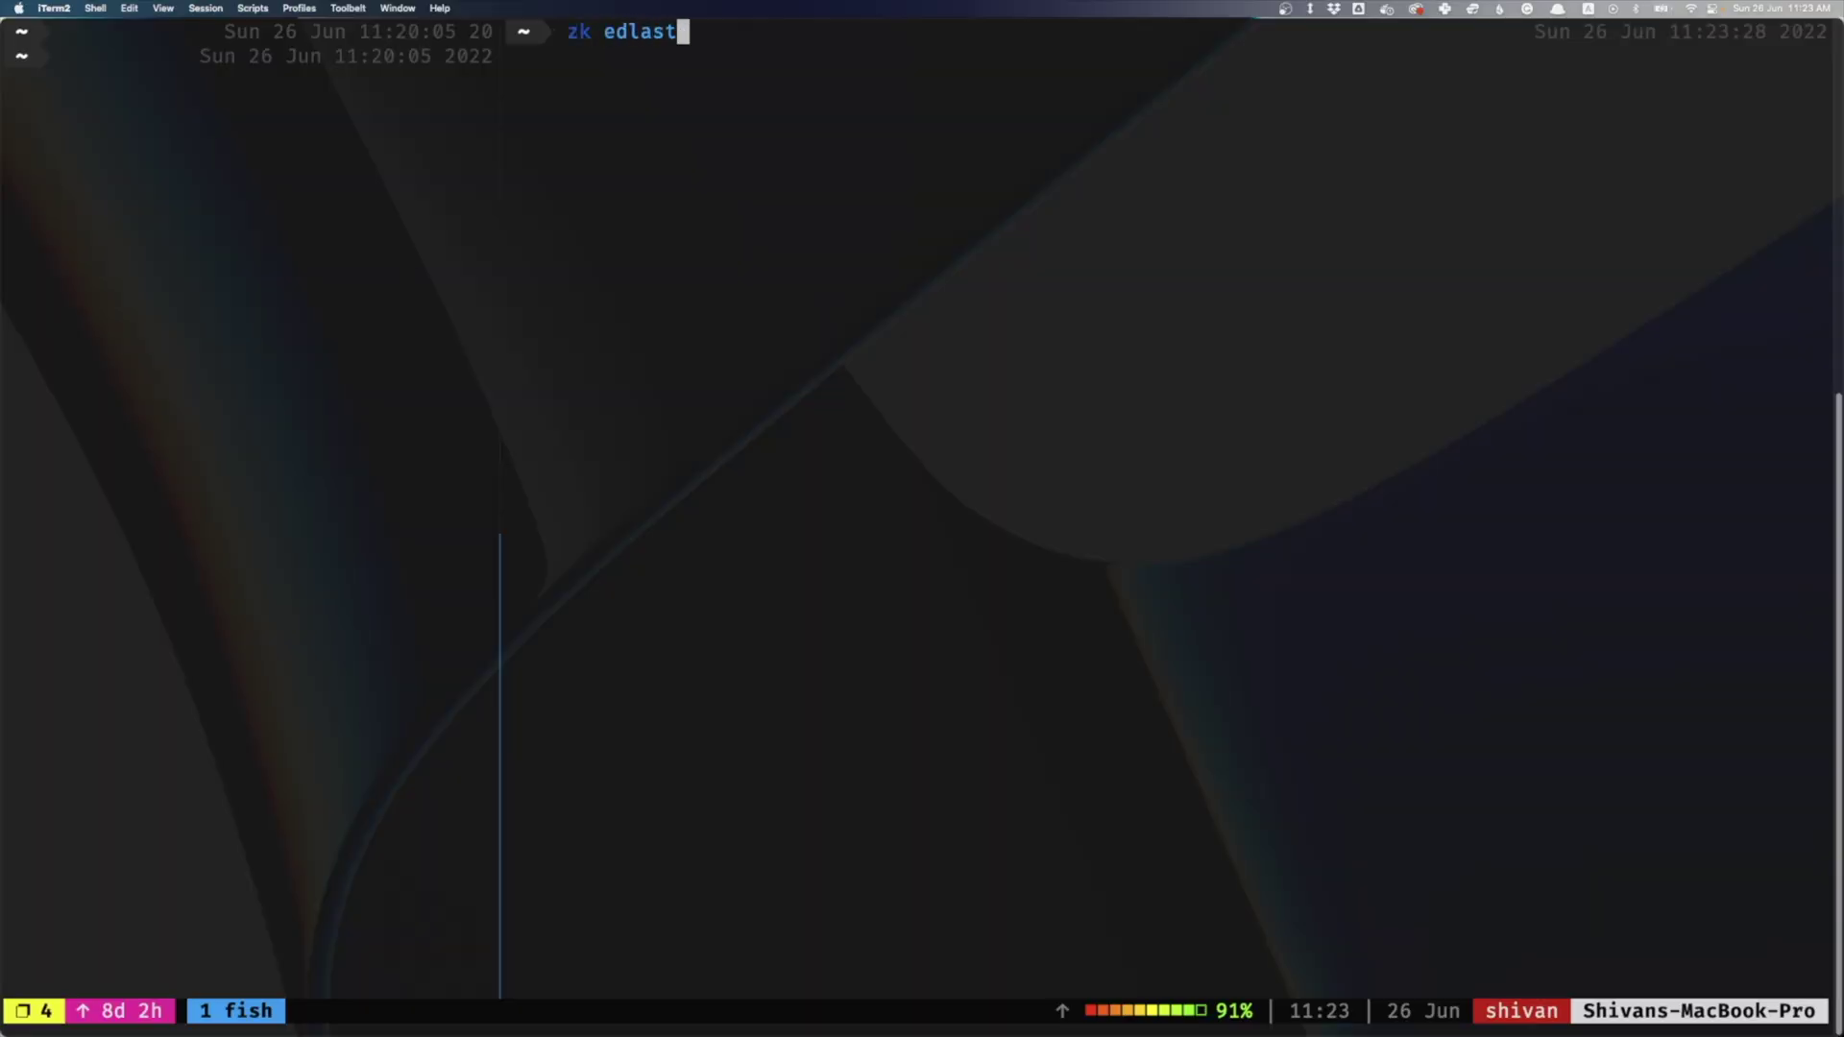
key("Return")
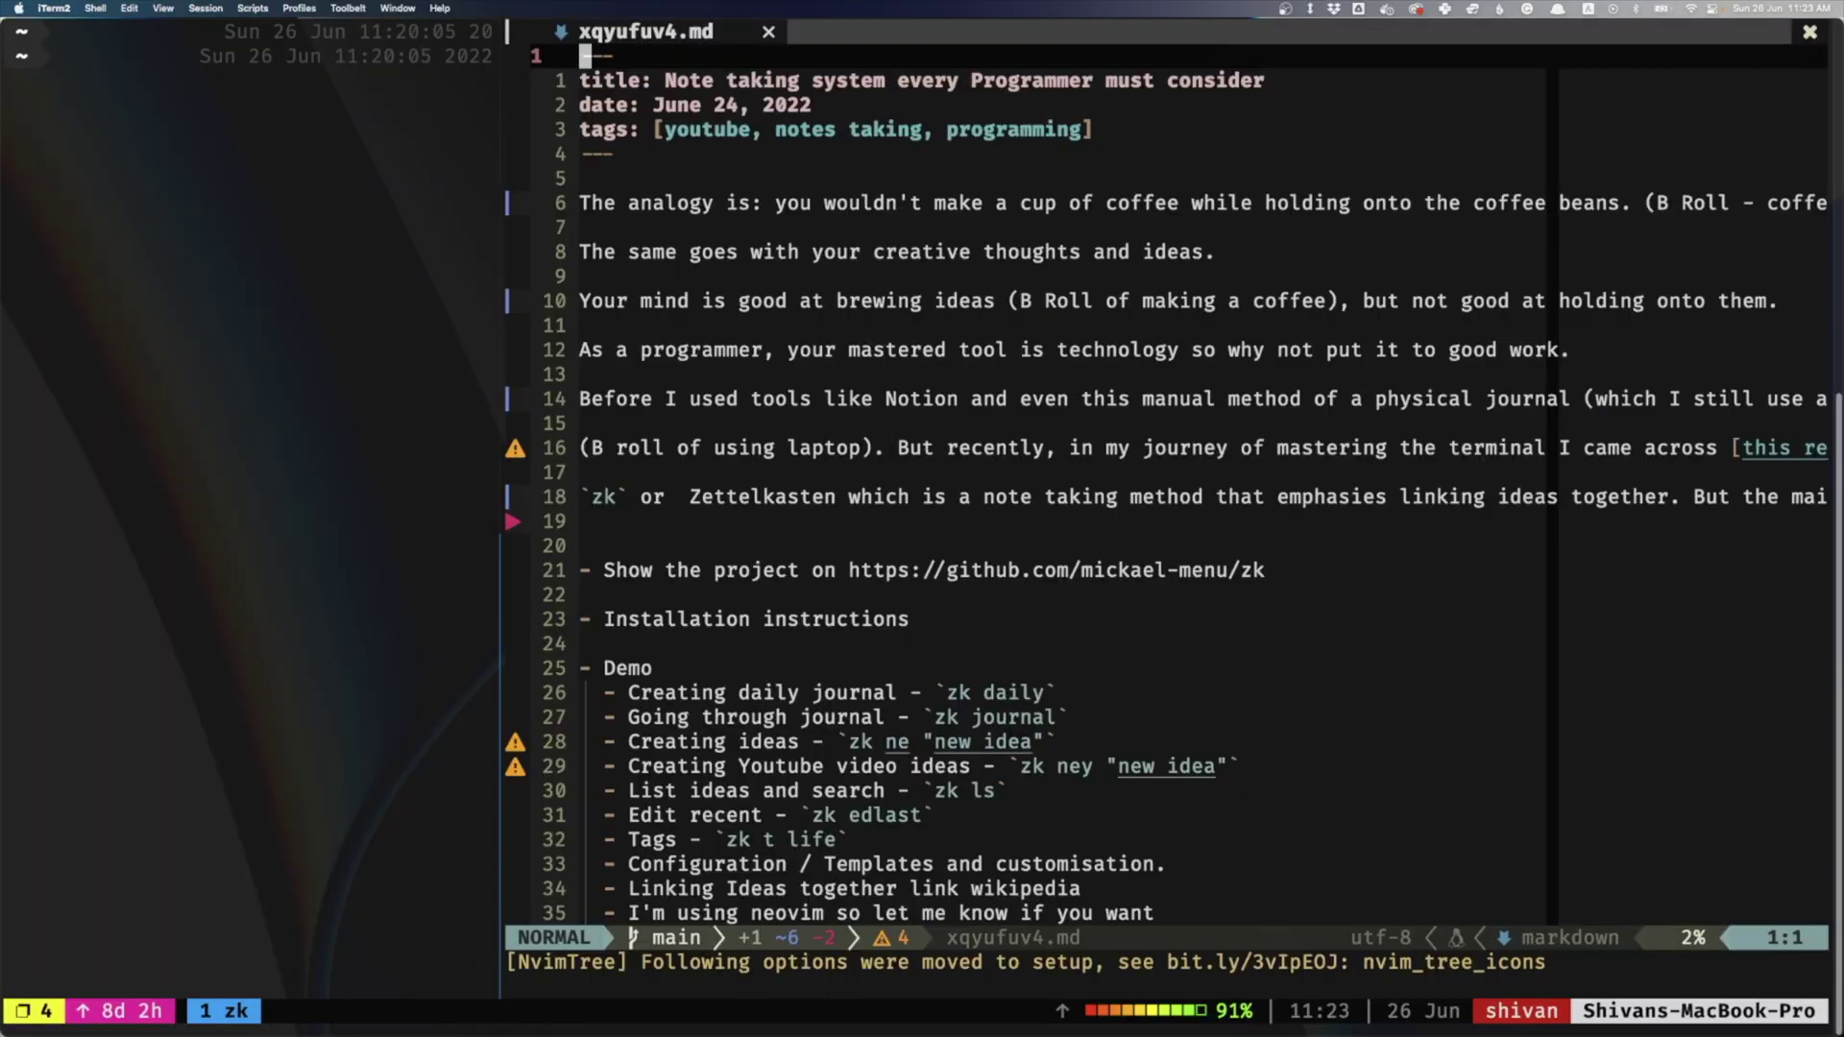
key("j")
key("j")
key("j")
key("j")
key("j")
key("j")
key("j")
key("j")
key("j")
key("j")
key("j")
key("j")
key("j")
key("j")
key("j")
key("j")
key("j")
key("j")
key("j")
key("j")
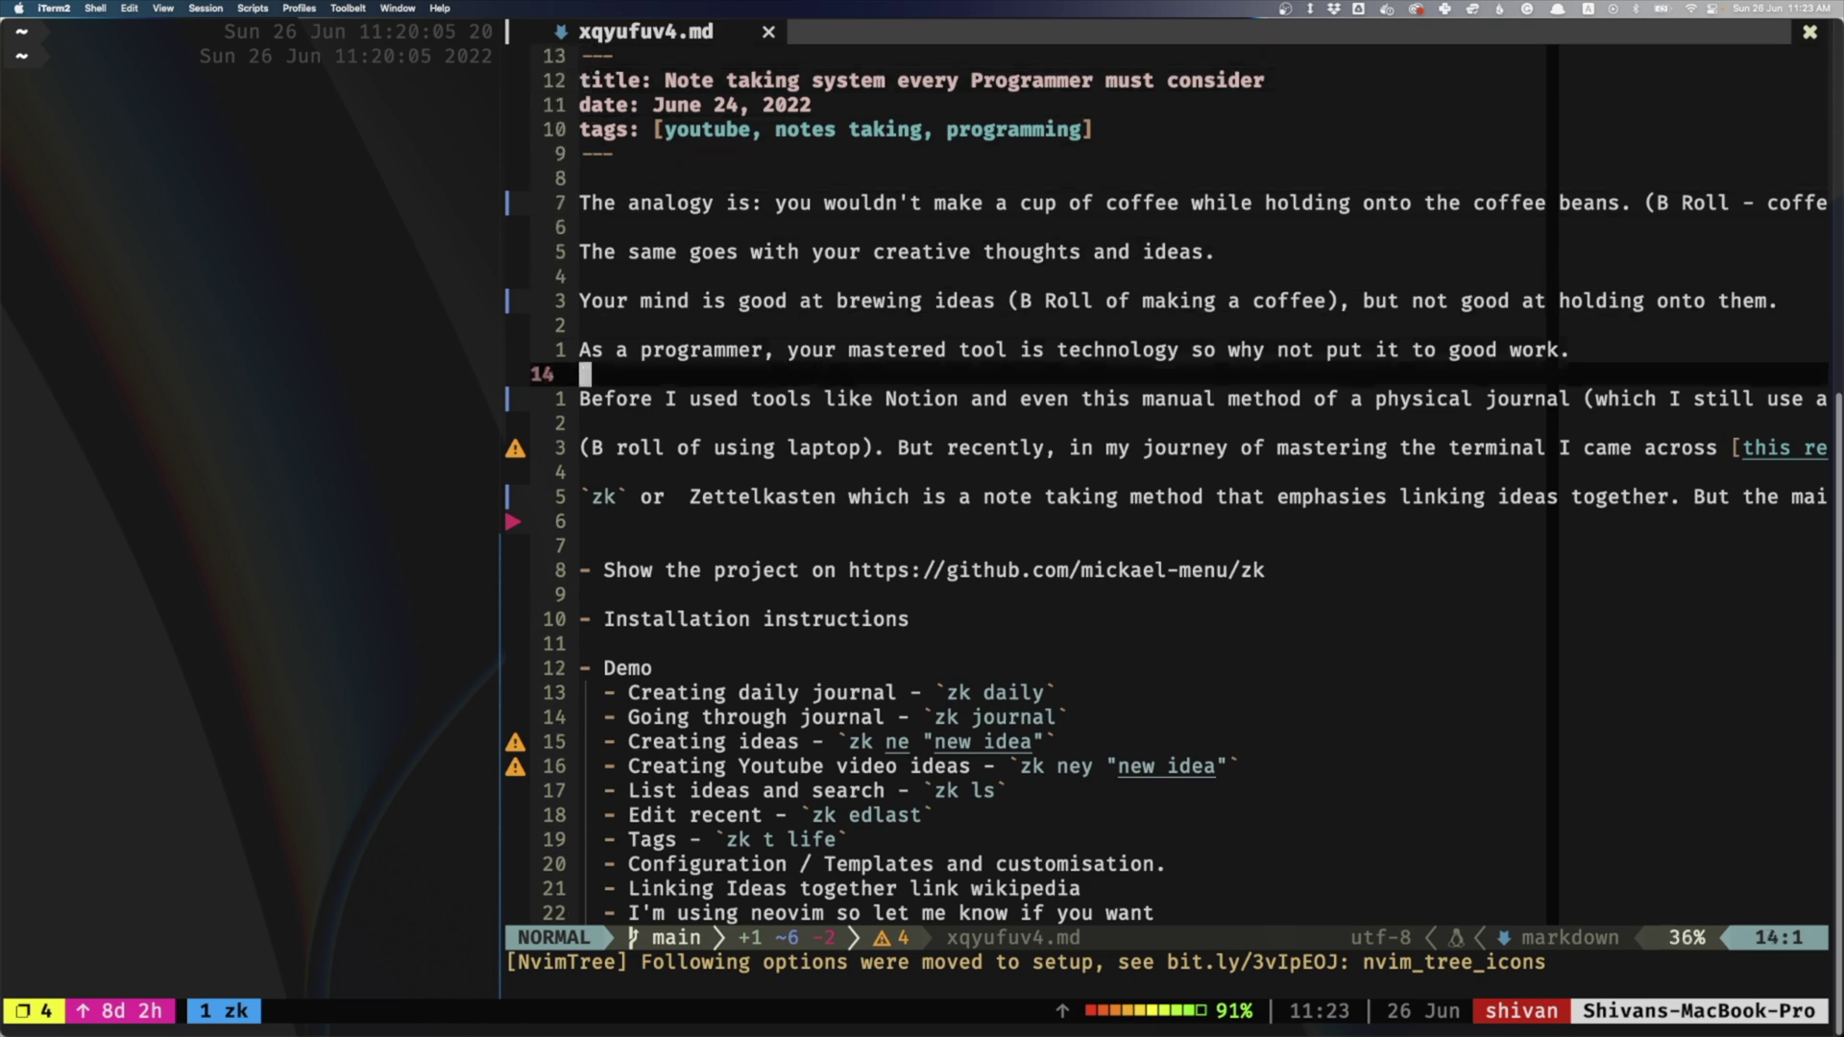
key("k")
key("k")
key("k")
key("k")
key("k")
key("k")
key("k")
key("k")
key("k")
key("k")
key("k")
key("k")
key("k")
key("k")
key("k")
key("k")
key("k")
key("k")
key("k")
key("k")
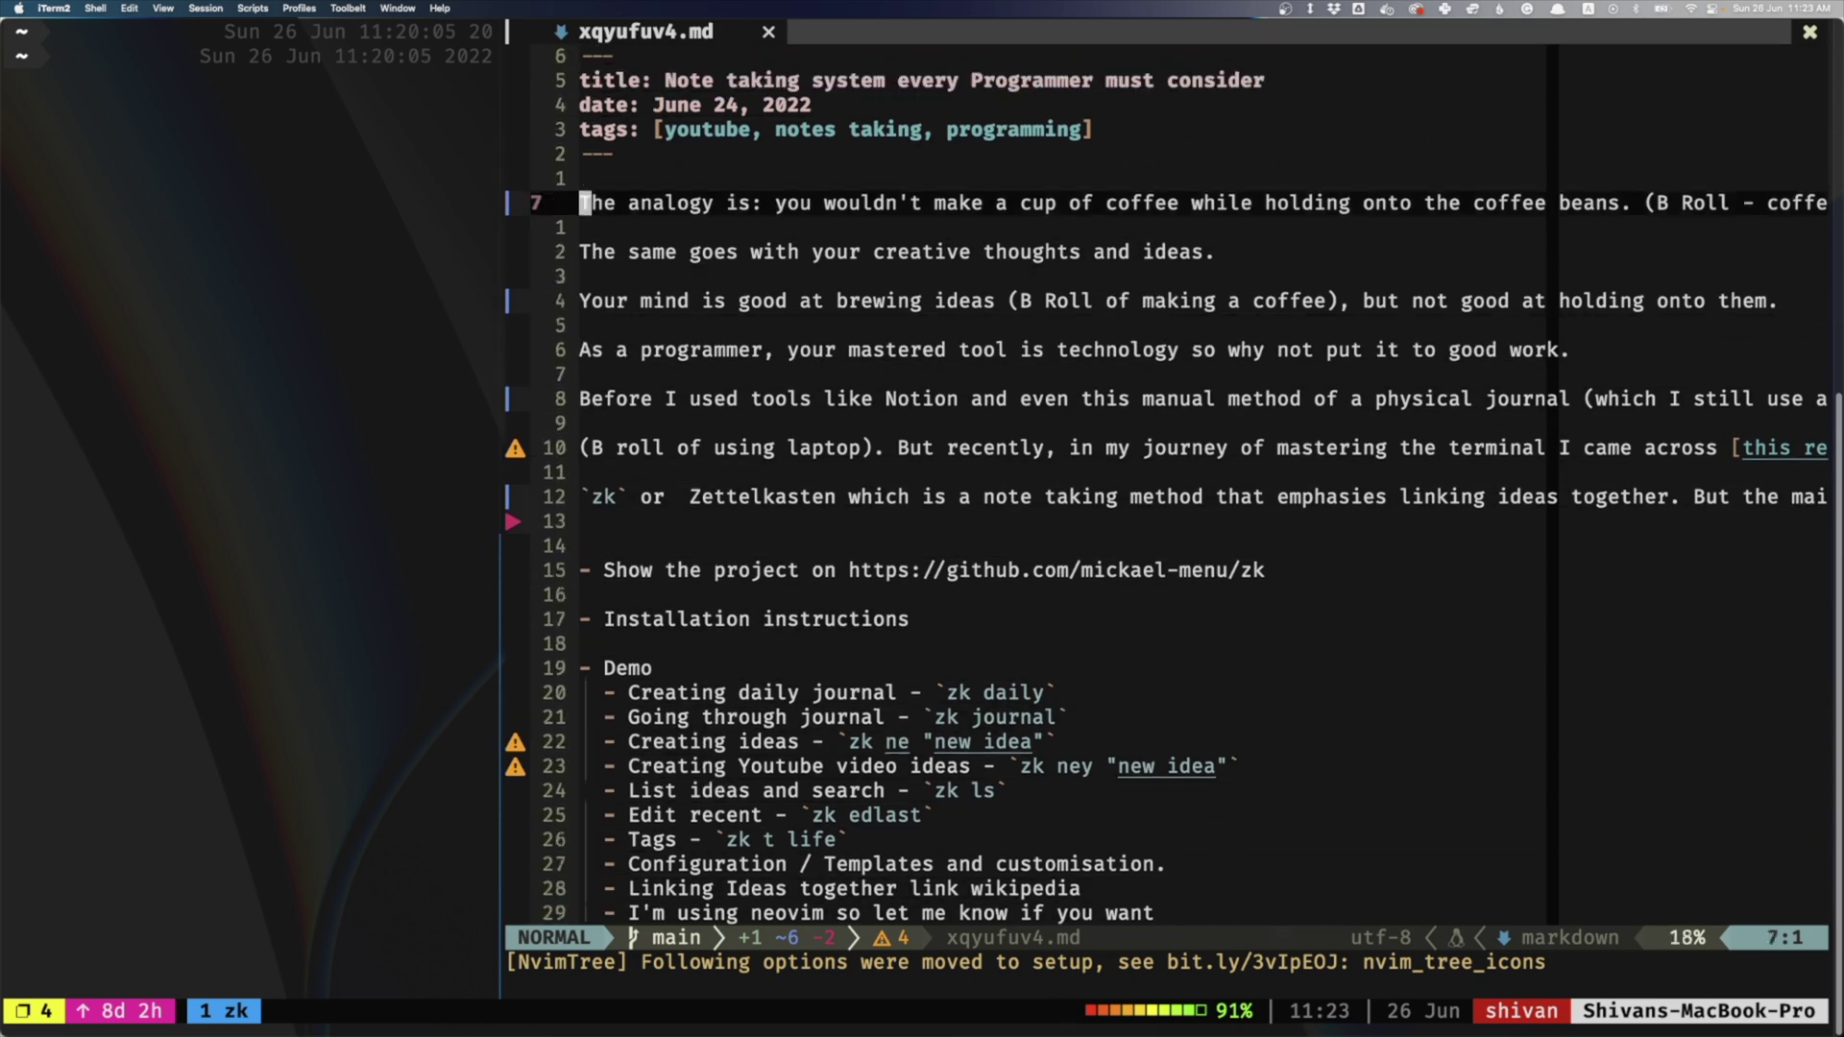
key("j")
key("j")
key("j")
key("j")
key("j")
key("j")
key("j")
key("j")
key("j")
key("j")
key("j")
key("j")
key("j")
key("j")
key("j")
key("j")
key("j")
key("j")
key("j")
key("j")
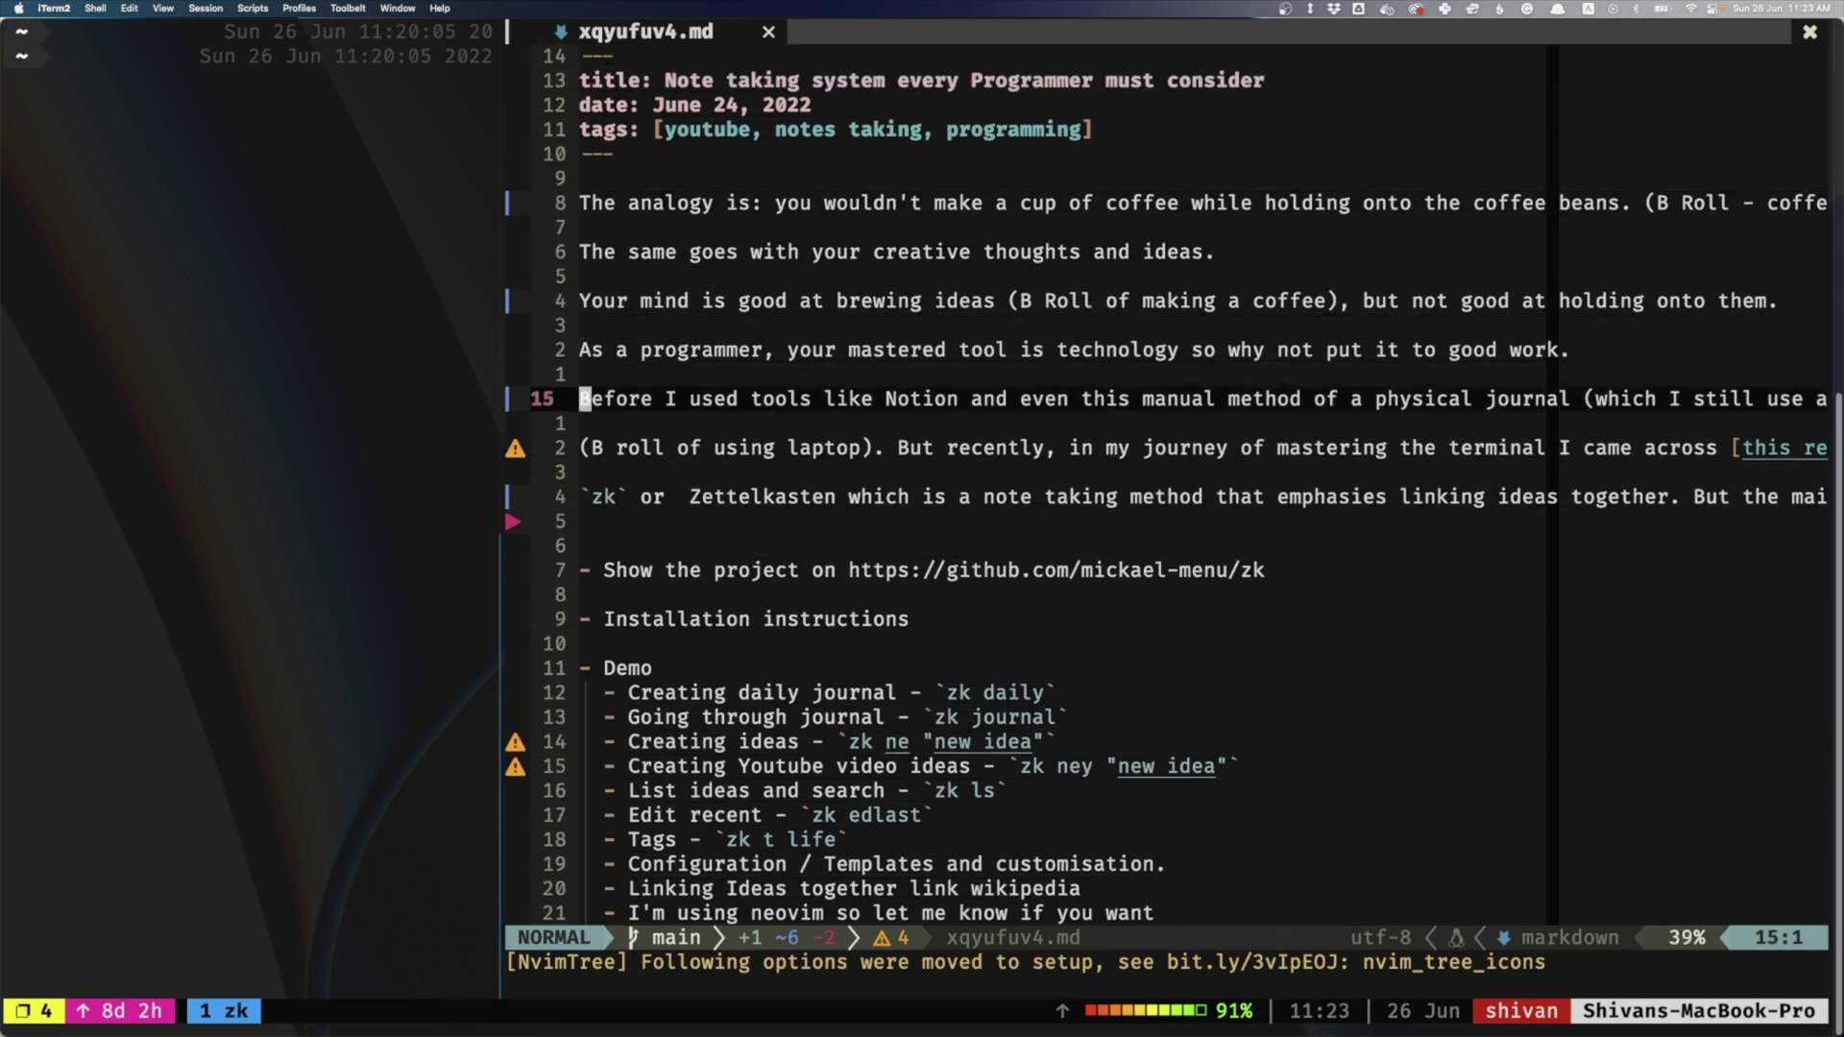
type(":q")
key("Return")
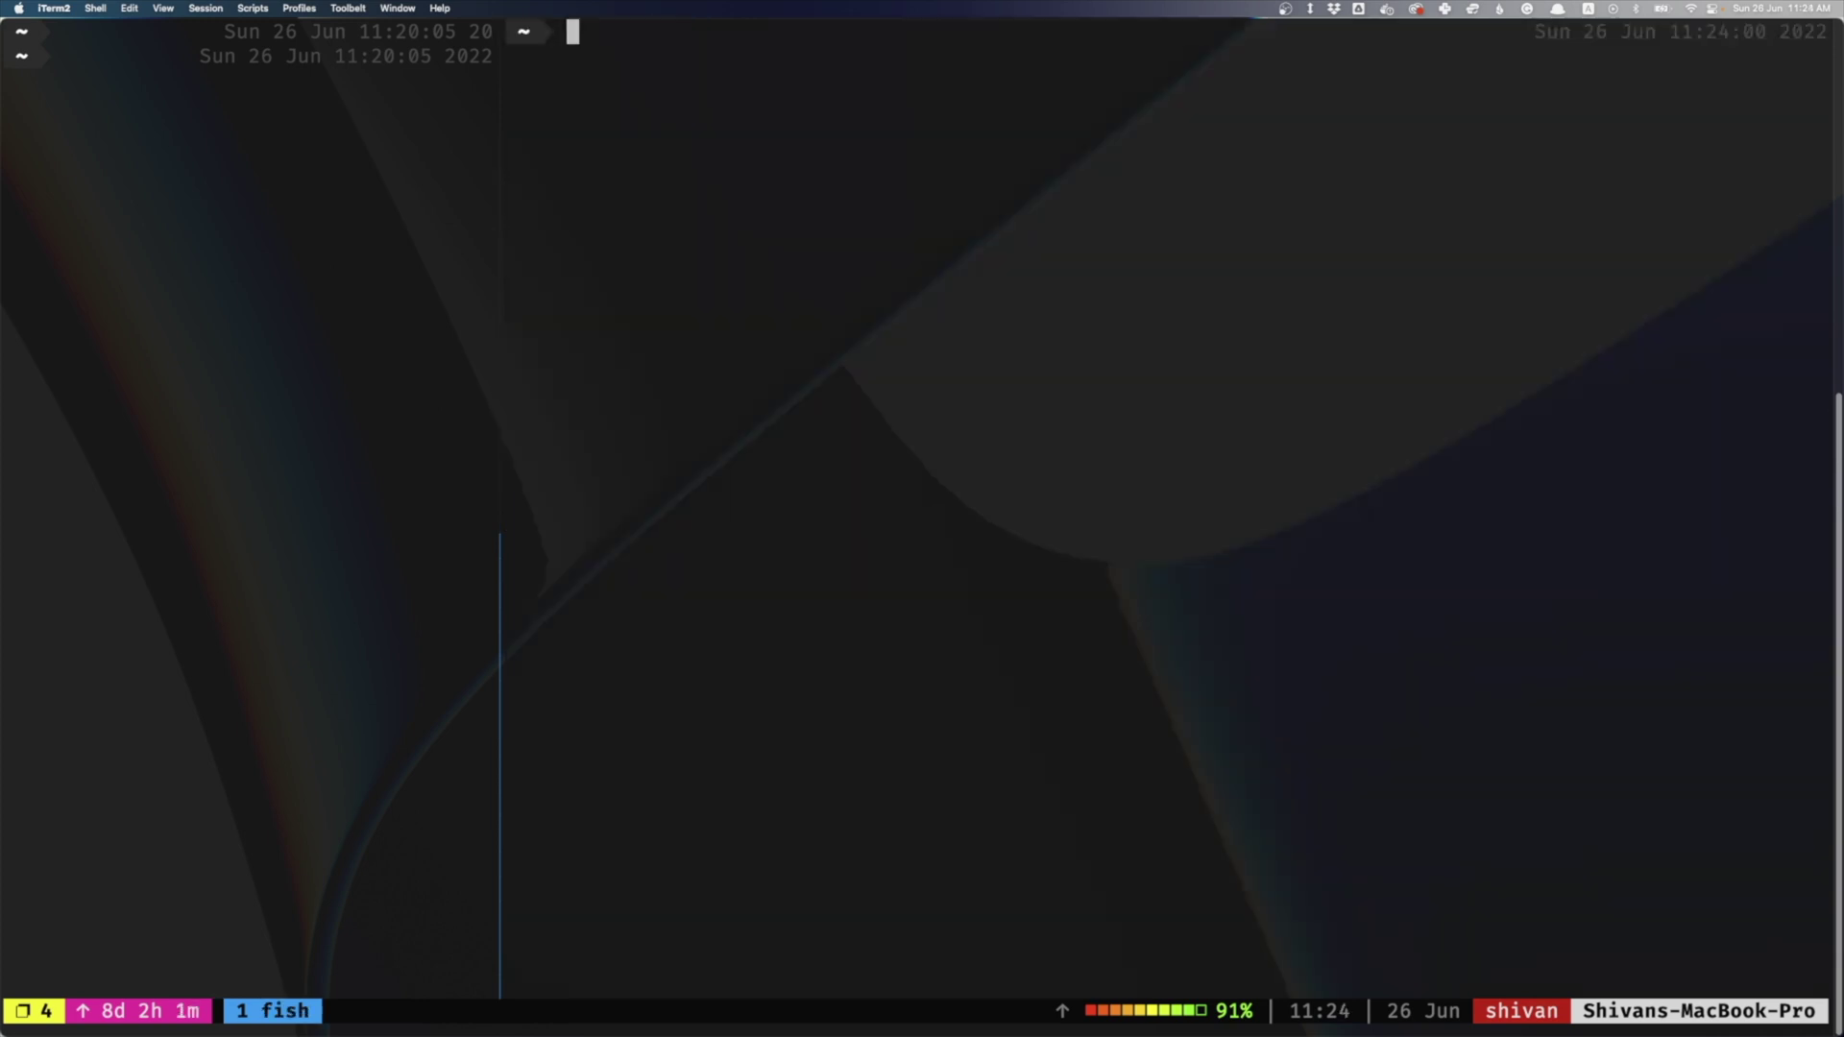
Step: Open today's journal note with zk daily and follow the ideas/xqyufuv4 link under Goal of the Day
type("zk daily")
key("Return")
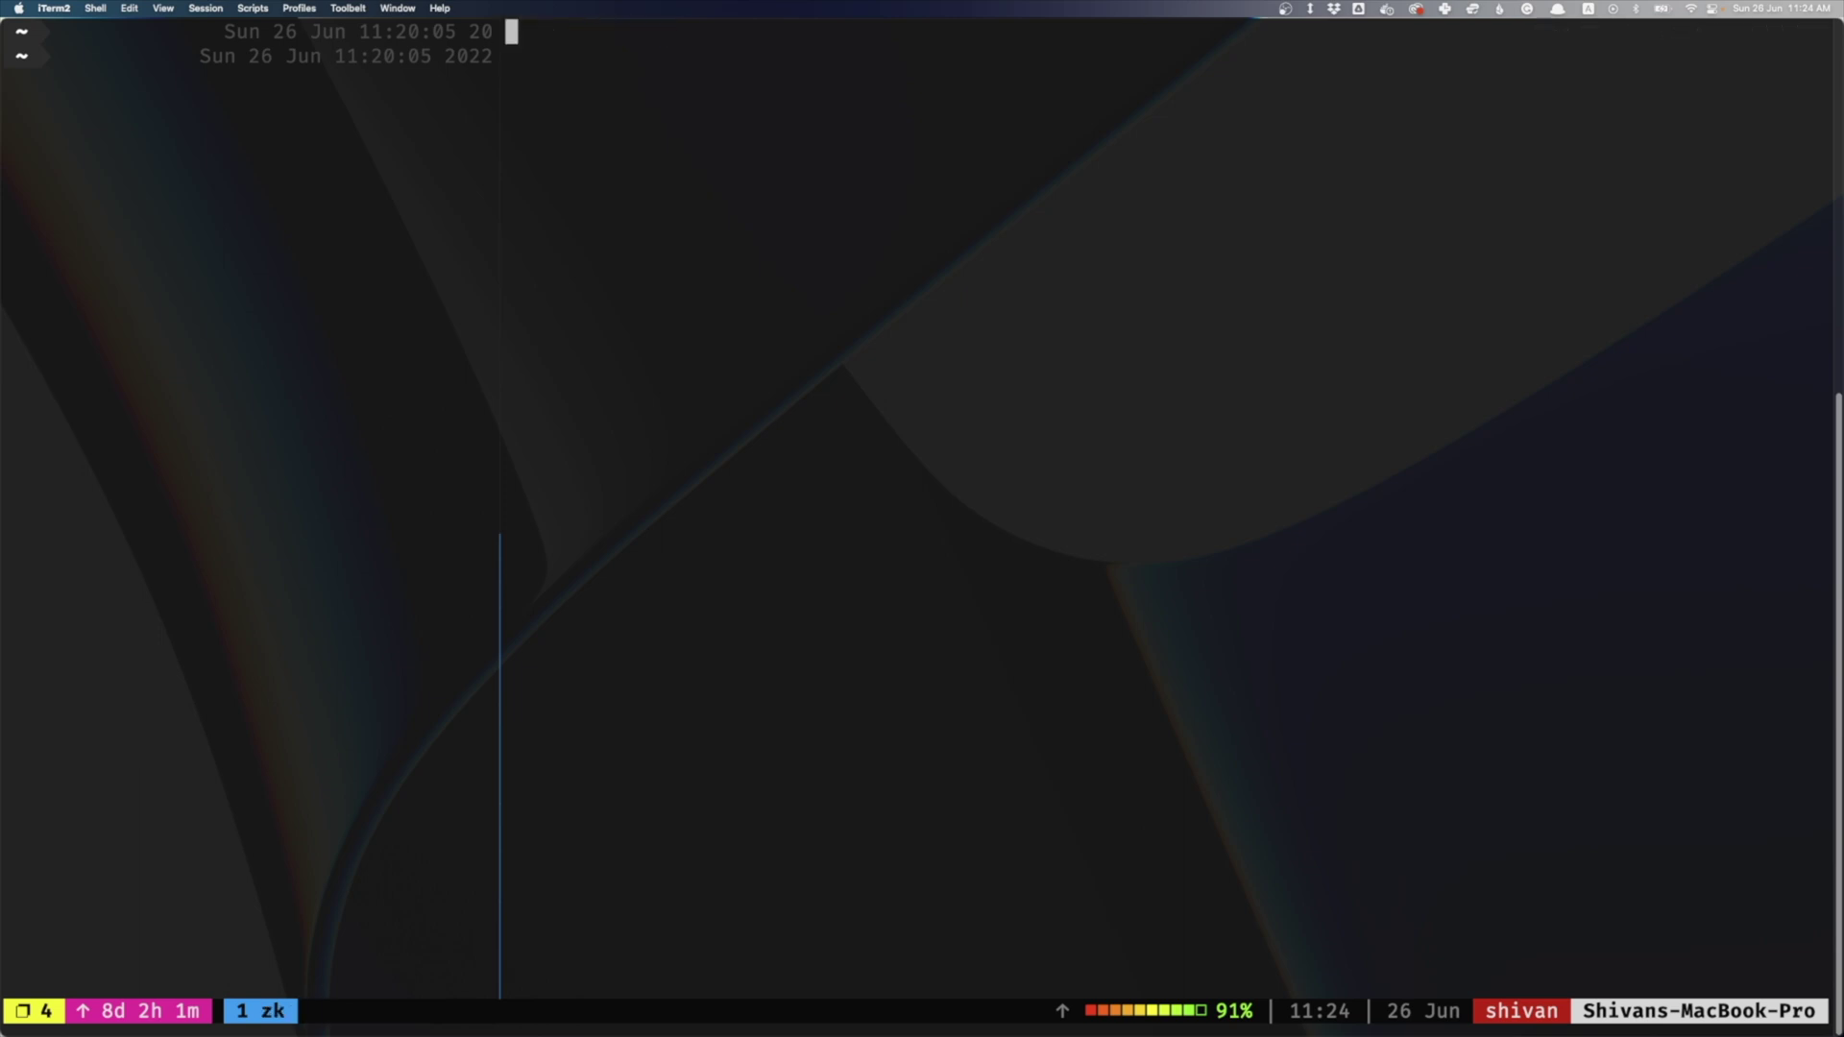
key("j")
key("j")
key("j")
key("j")
key("w")
key("w")
key("w")
key("e")
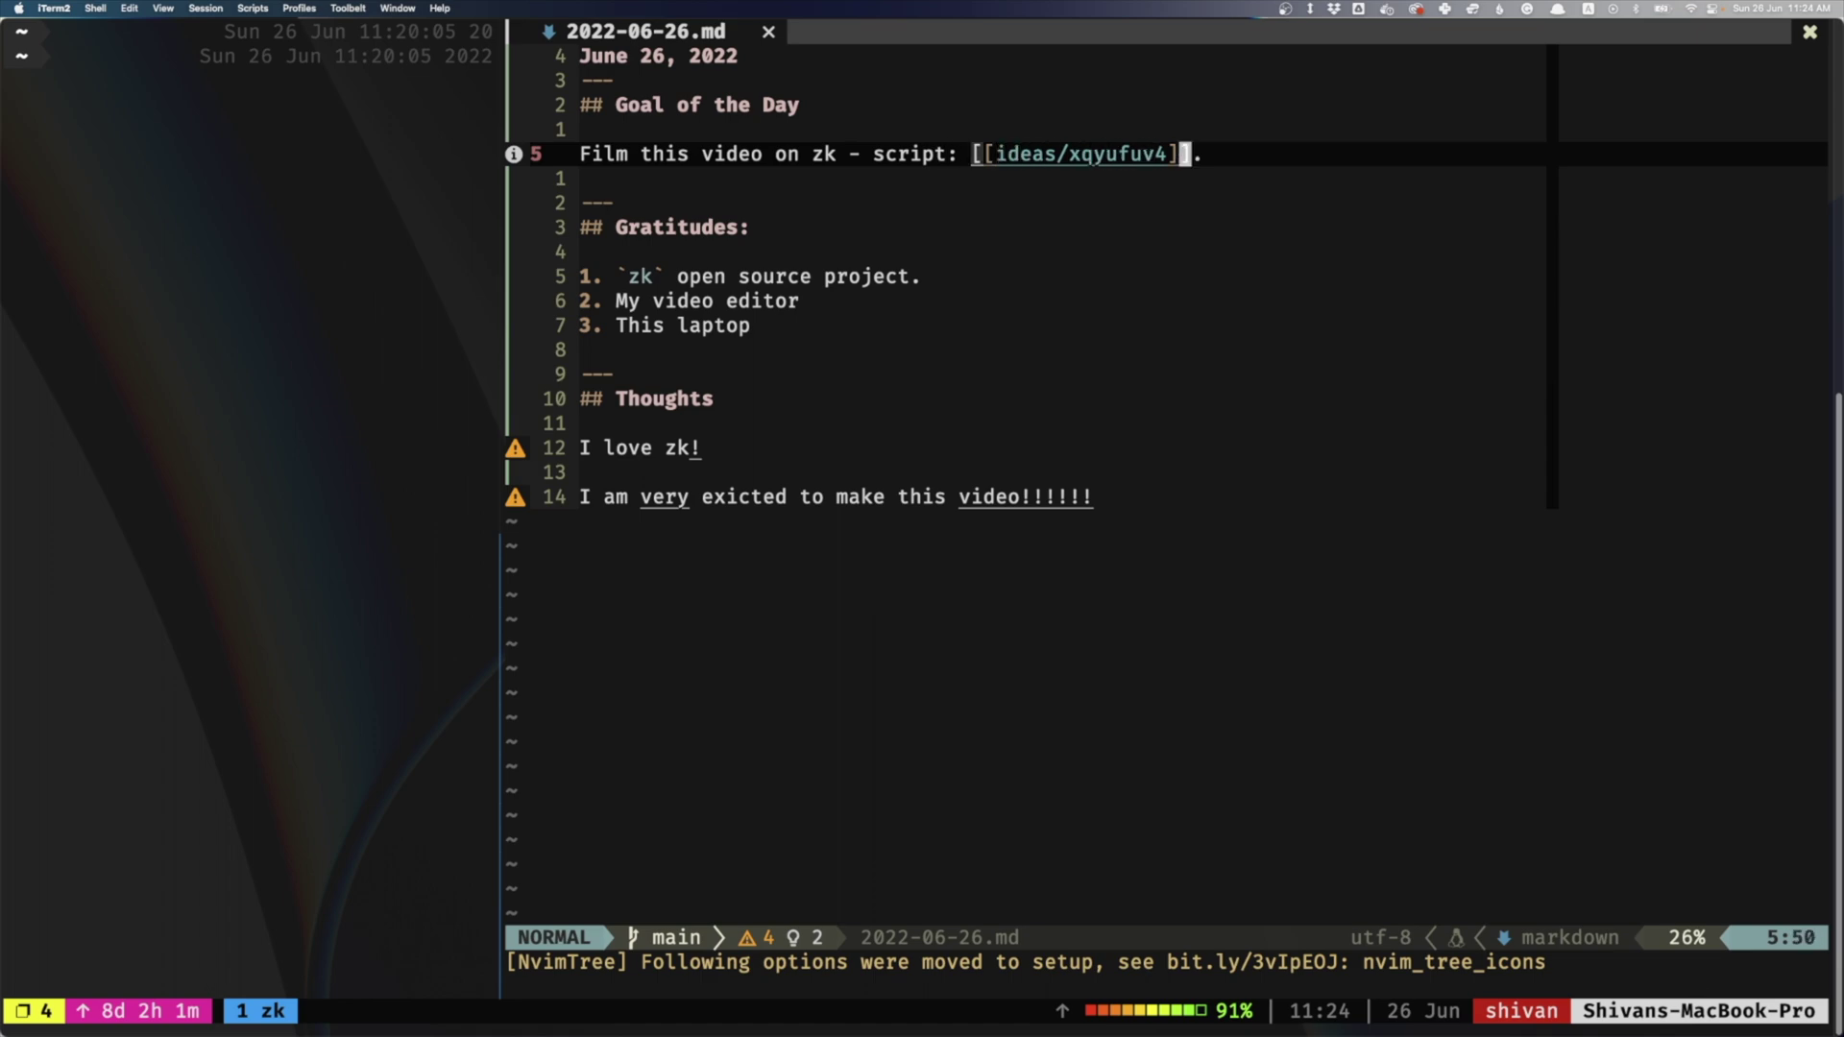
key("b")
key("e")
key("Return")
Step: Go through the linked script note from its front matter down to the Demo list of zk commands
key("j")
key("j")
key("j")
key("j")
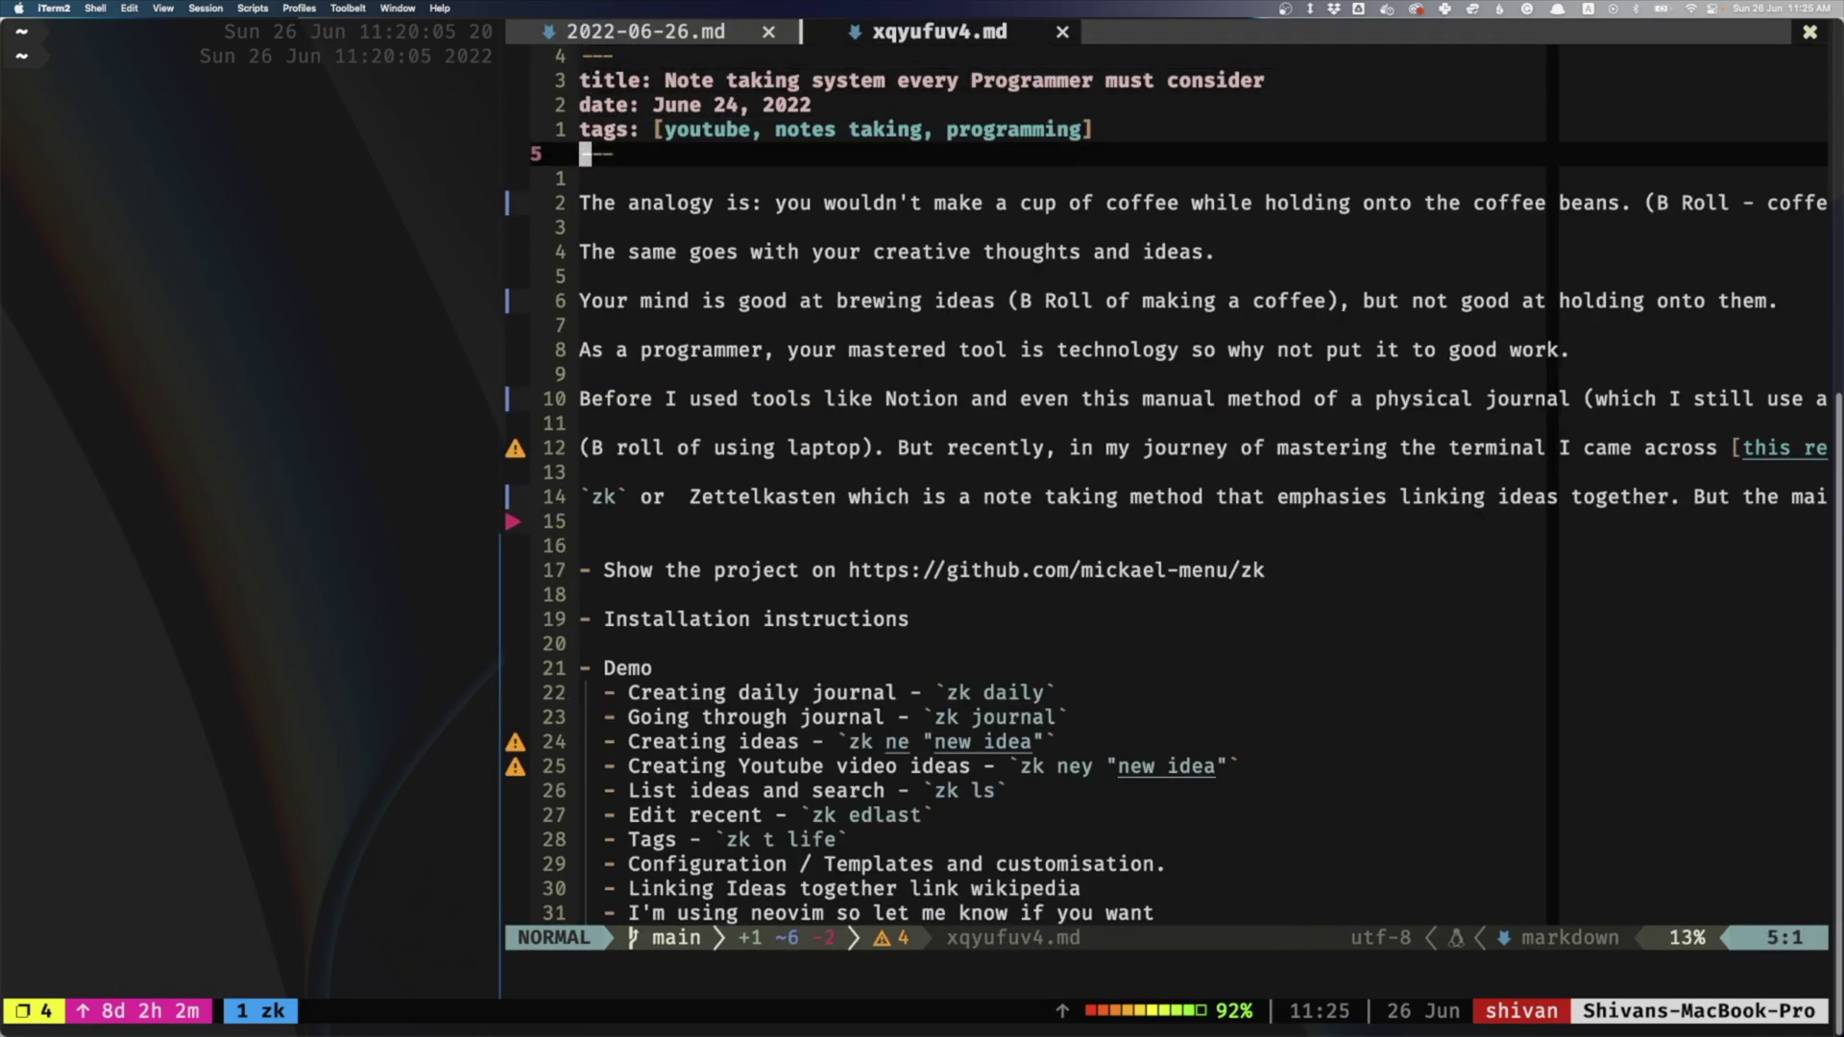
key("j")
key("j")
key("j")
key("j")
key("j")
key("j")
key("j")
key("j")
key("j")
key("j")
key("j")
key("j")
key("j")
key("j")
key("j")
key("j")
key("j")
key("j")
key("j")
key("j")
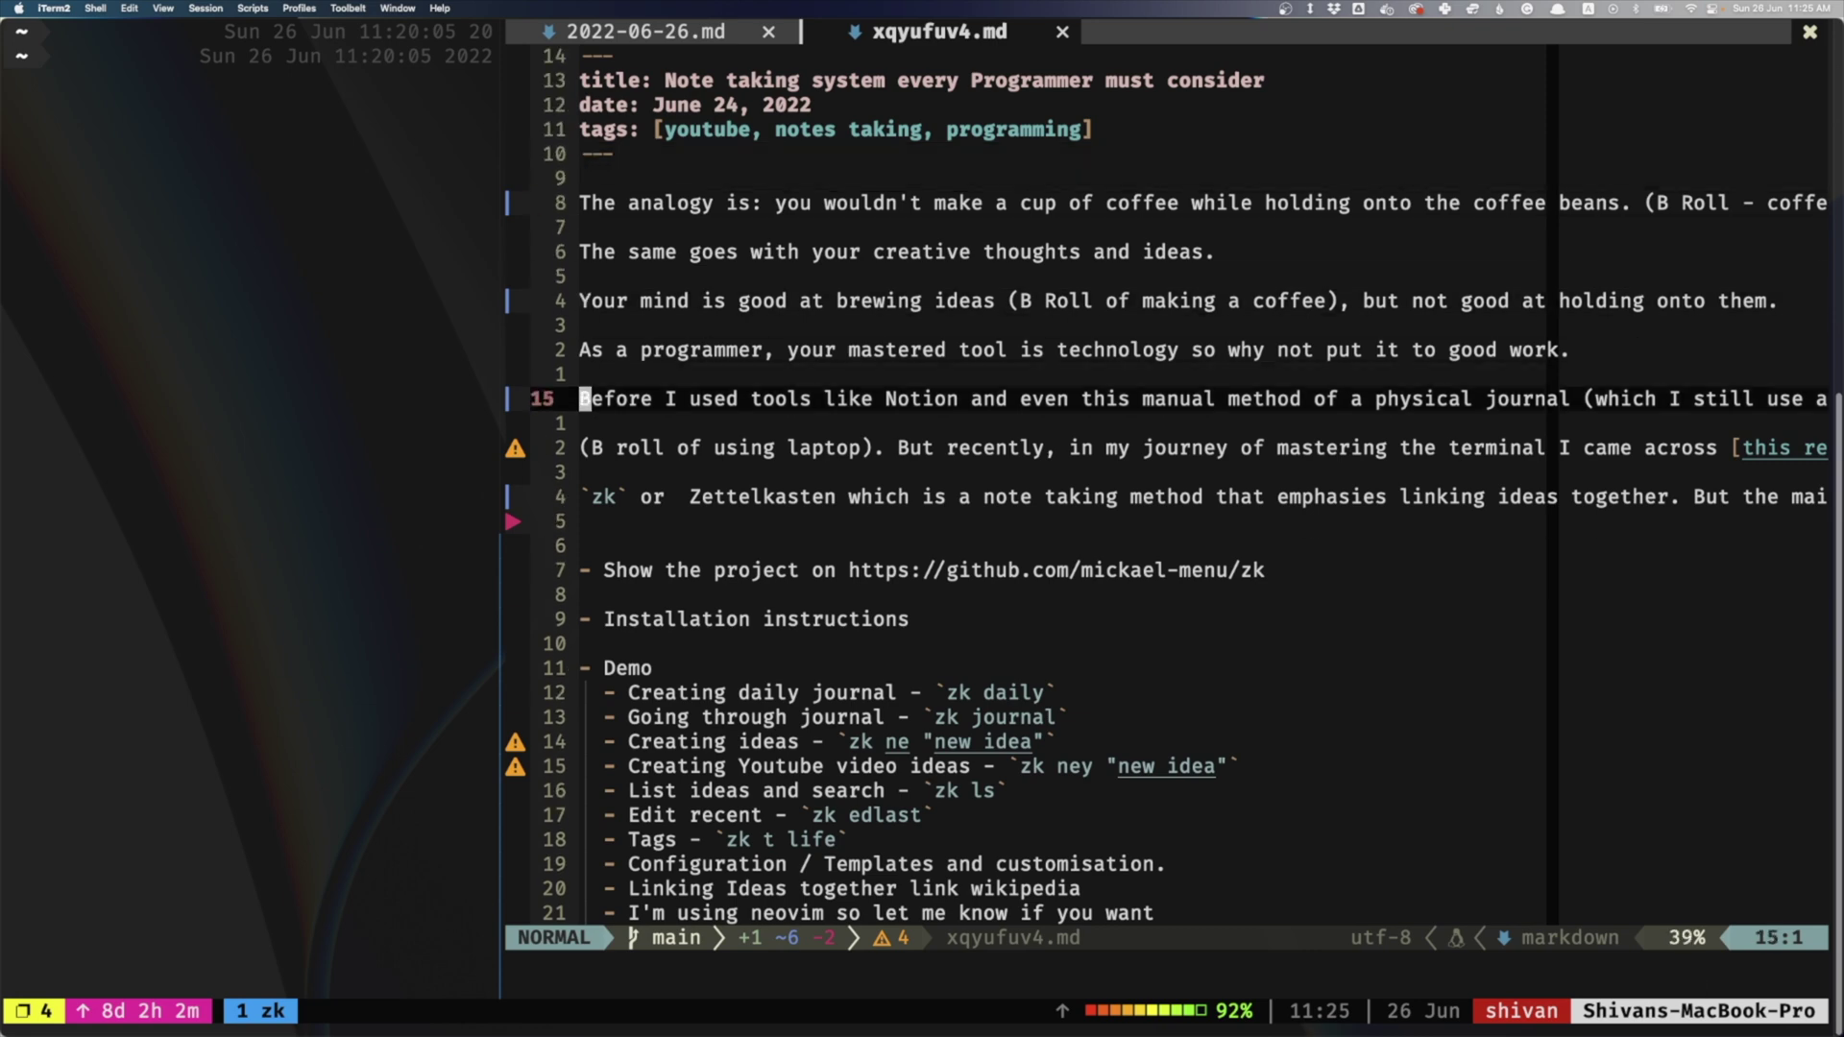
key("k")
key("k")
key("k")
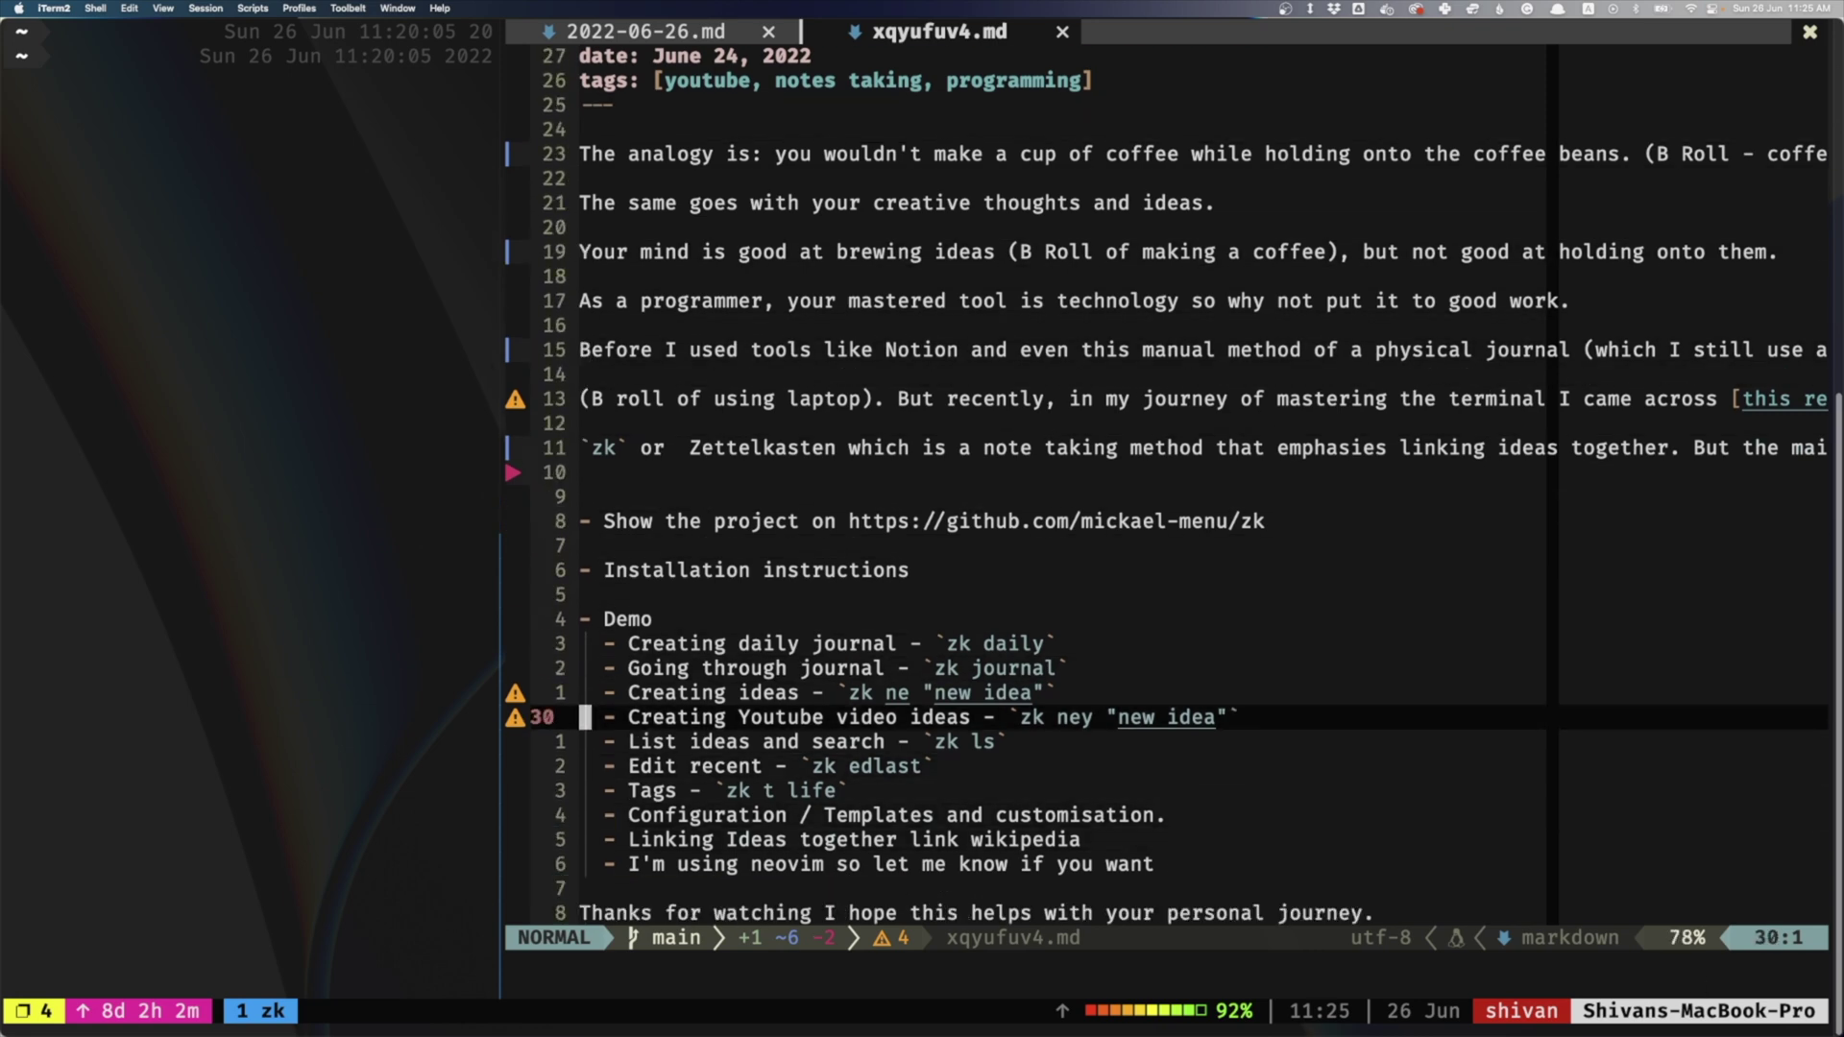
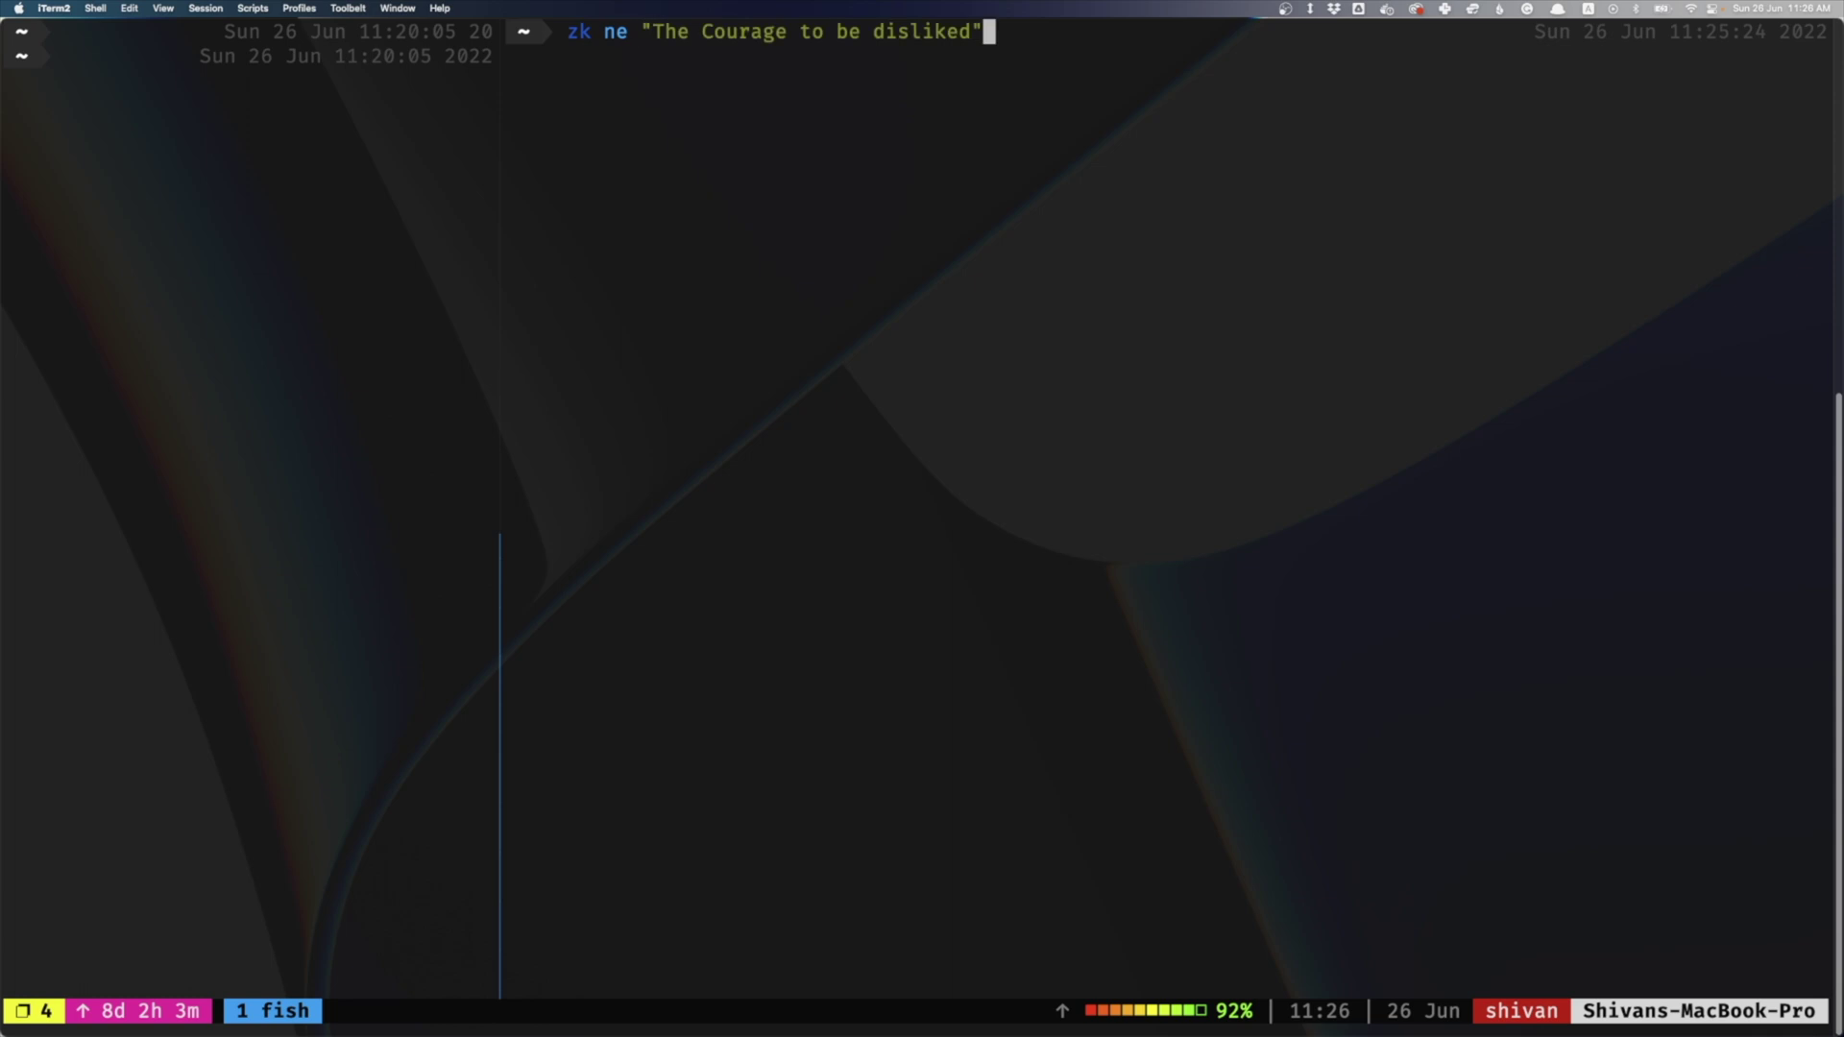
Step: Create a new idea note titled "The Courage to be disliked" with zk ne and go through its front matter
key("Return")
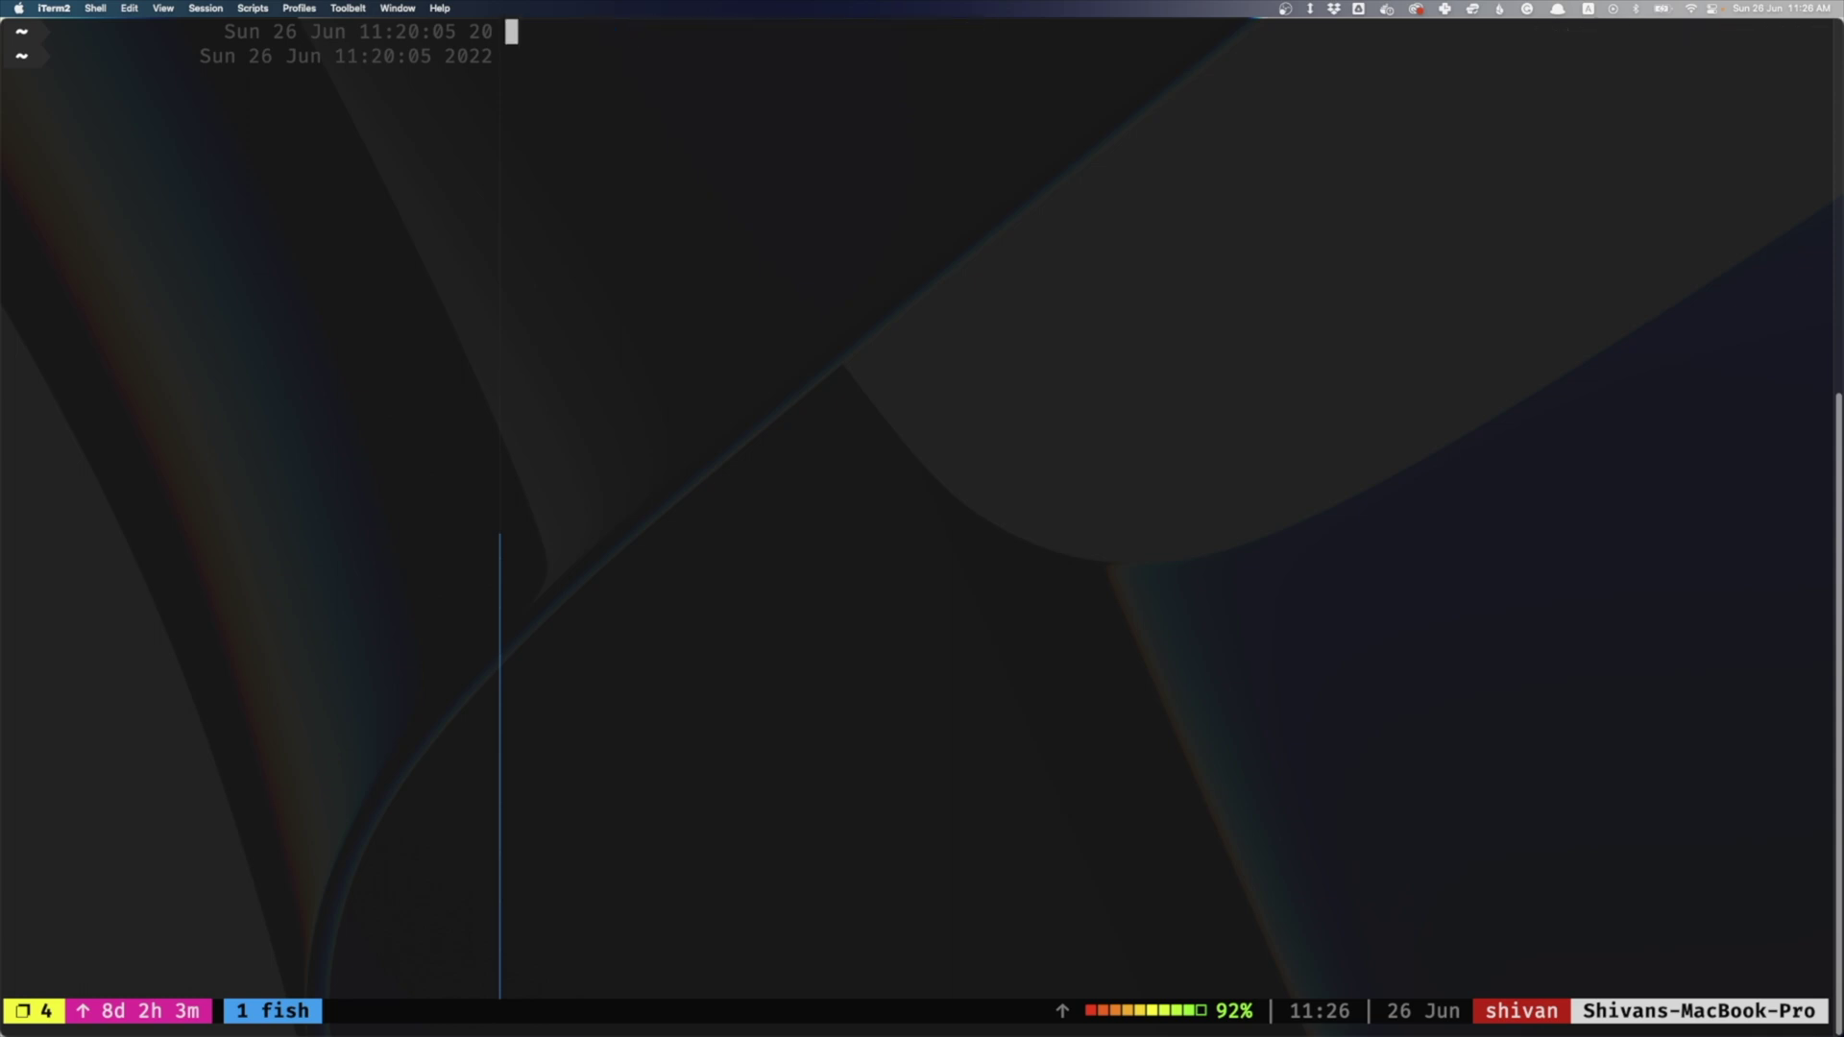
key("j")
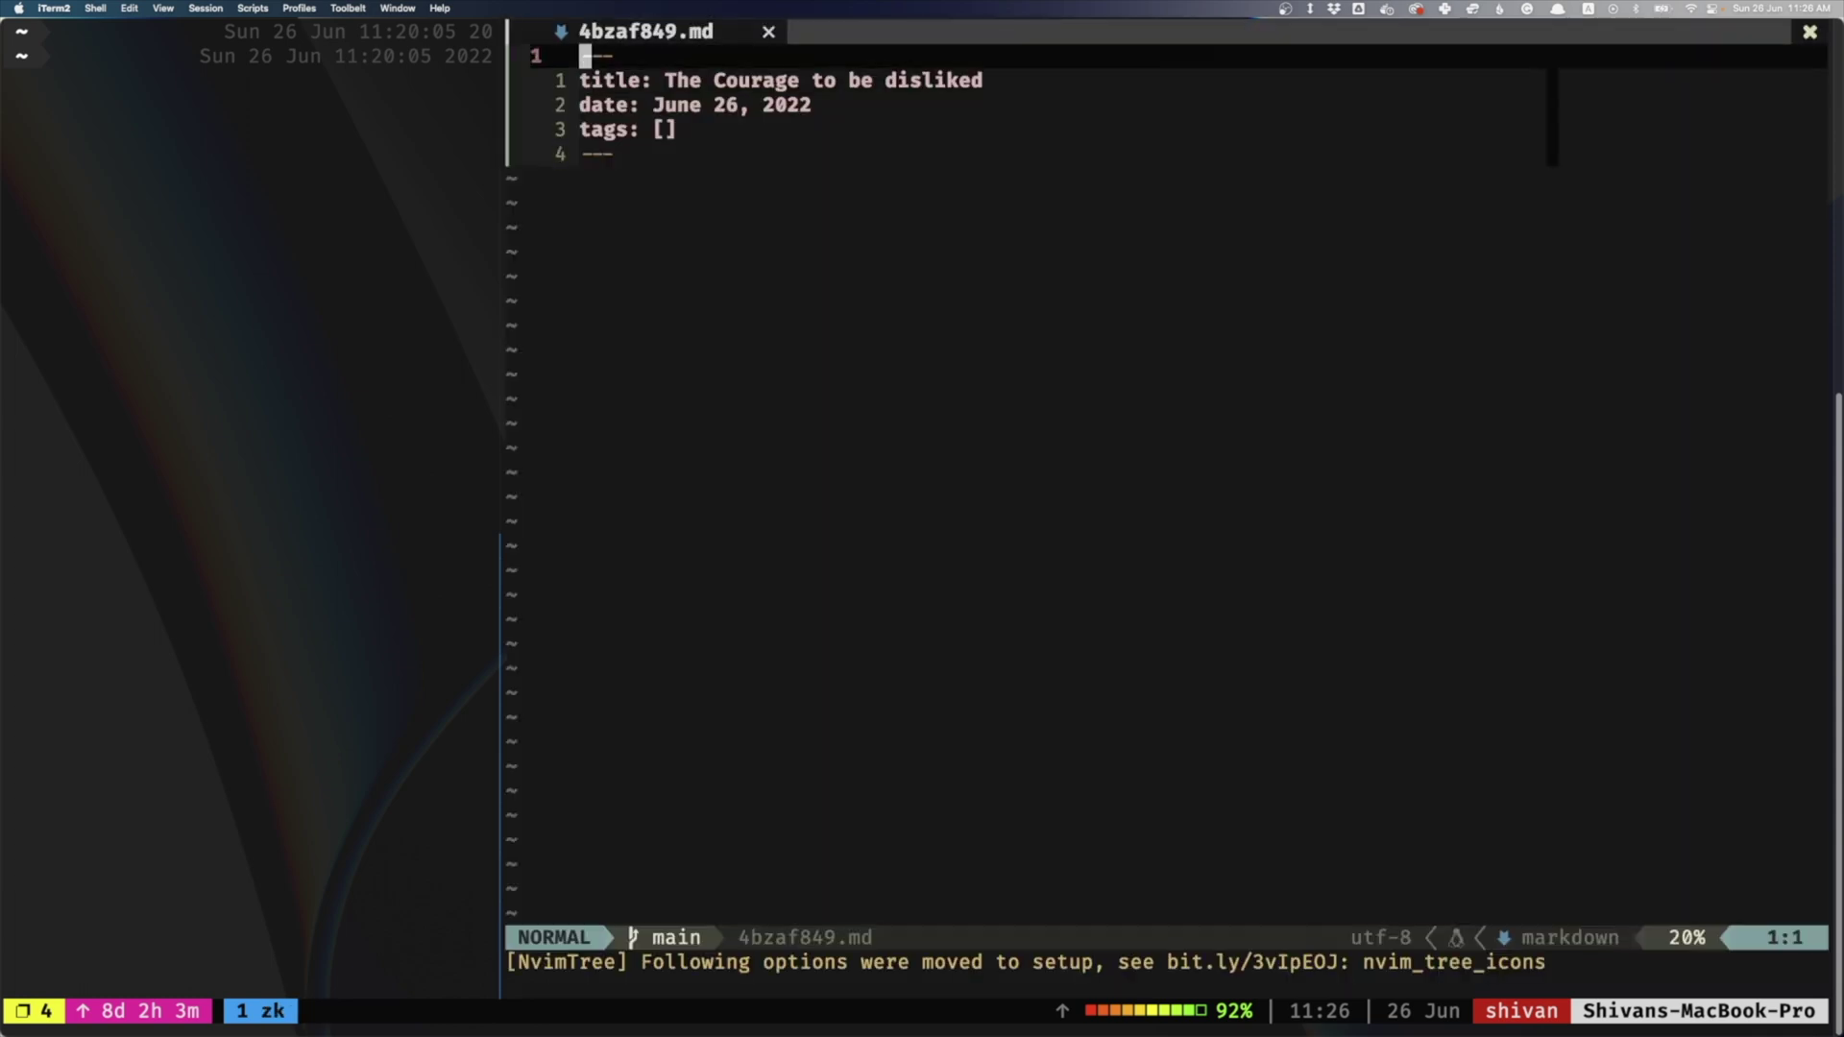
key("w")
key("w")
key("w")
key("j")
key("j")
key("j")
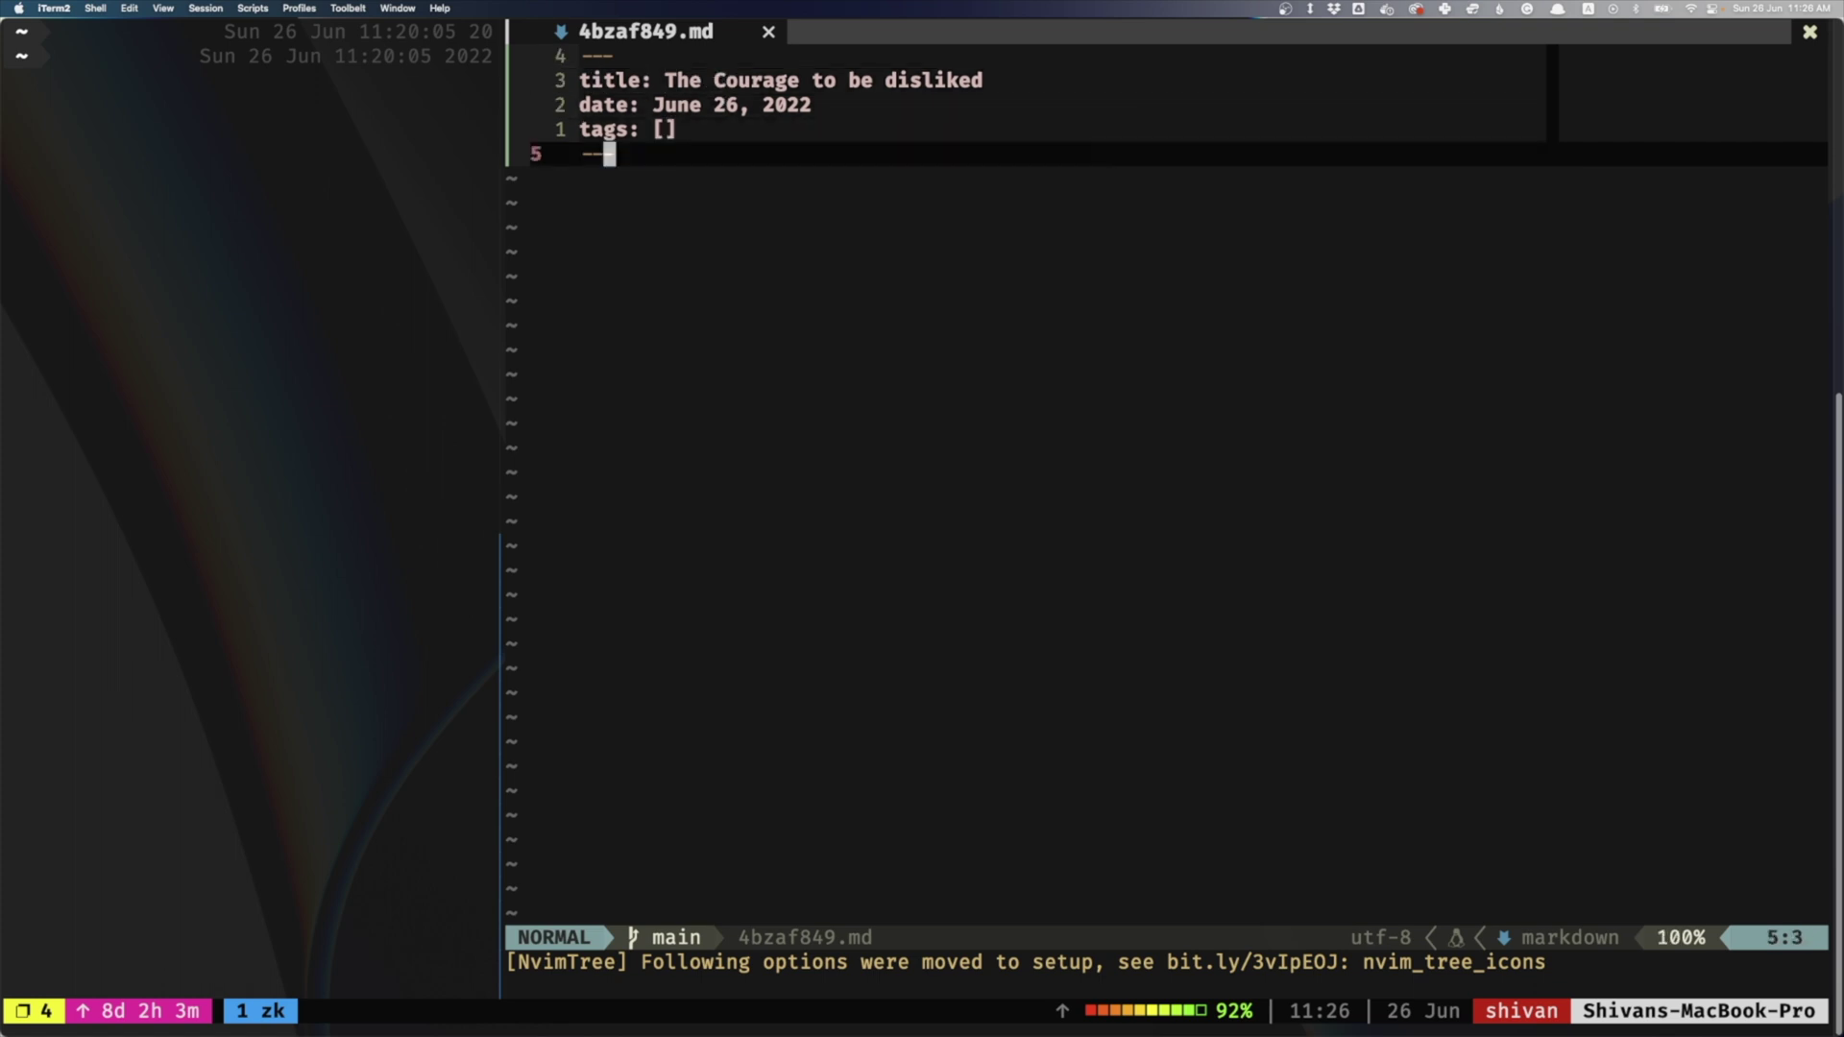
Step: Capitalize the last word of the note's title so it reads "The Courage to be Disliked"
key("k")
key("k")
key("k")
key("l")
key("l")
key("l")
key("l")
key("l")
key("l")
key("l")
key("l")
key("l")
key("l")
key("l")
key("l")
key("l")
key("l")
key("l")
type("hsD")
key("Escape")
Step: Enter the tags life and book in the empty tags list of the front matter
key("j")
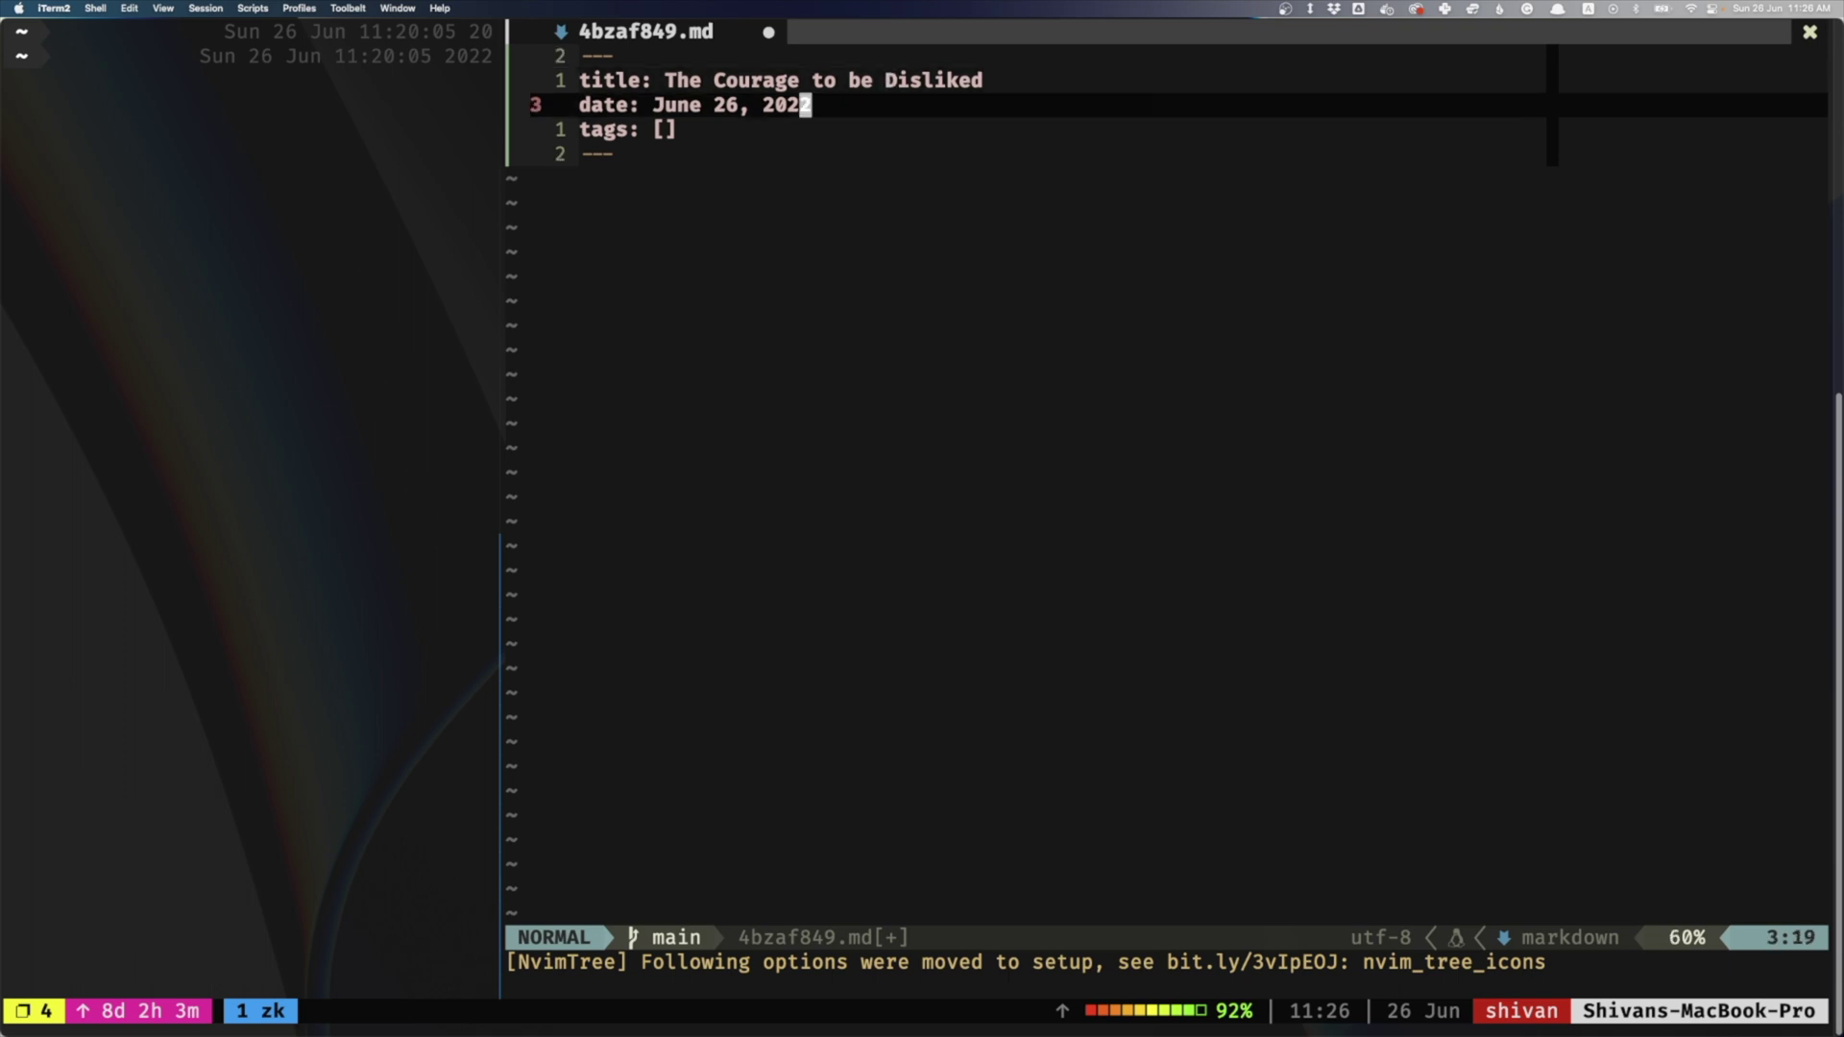
key("j")
type("i")
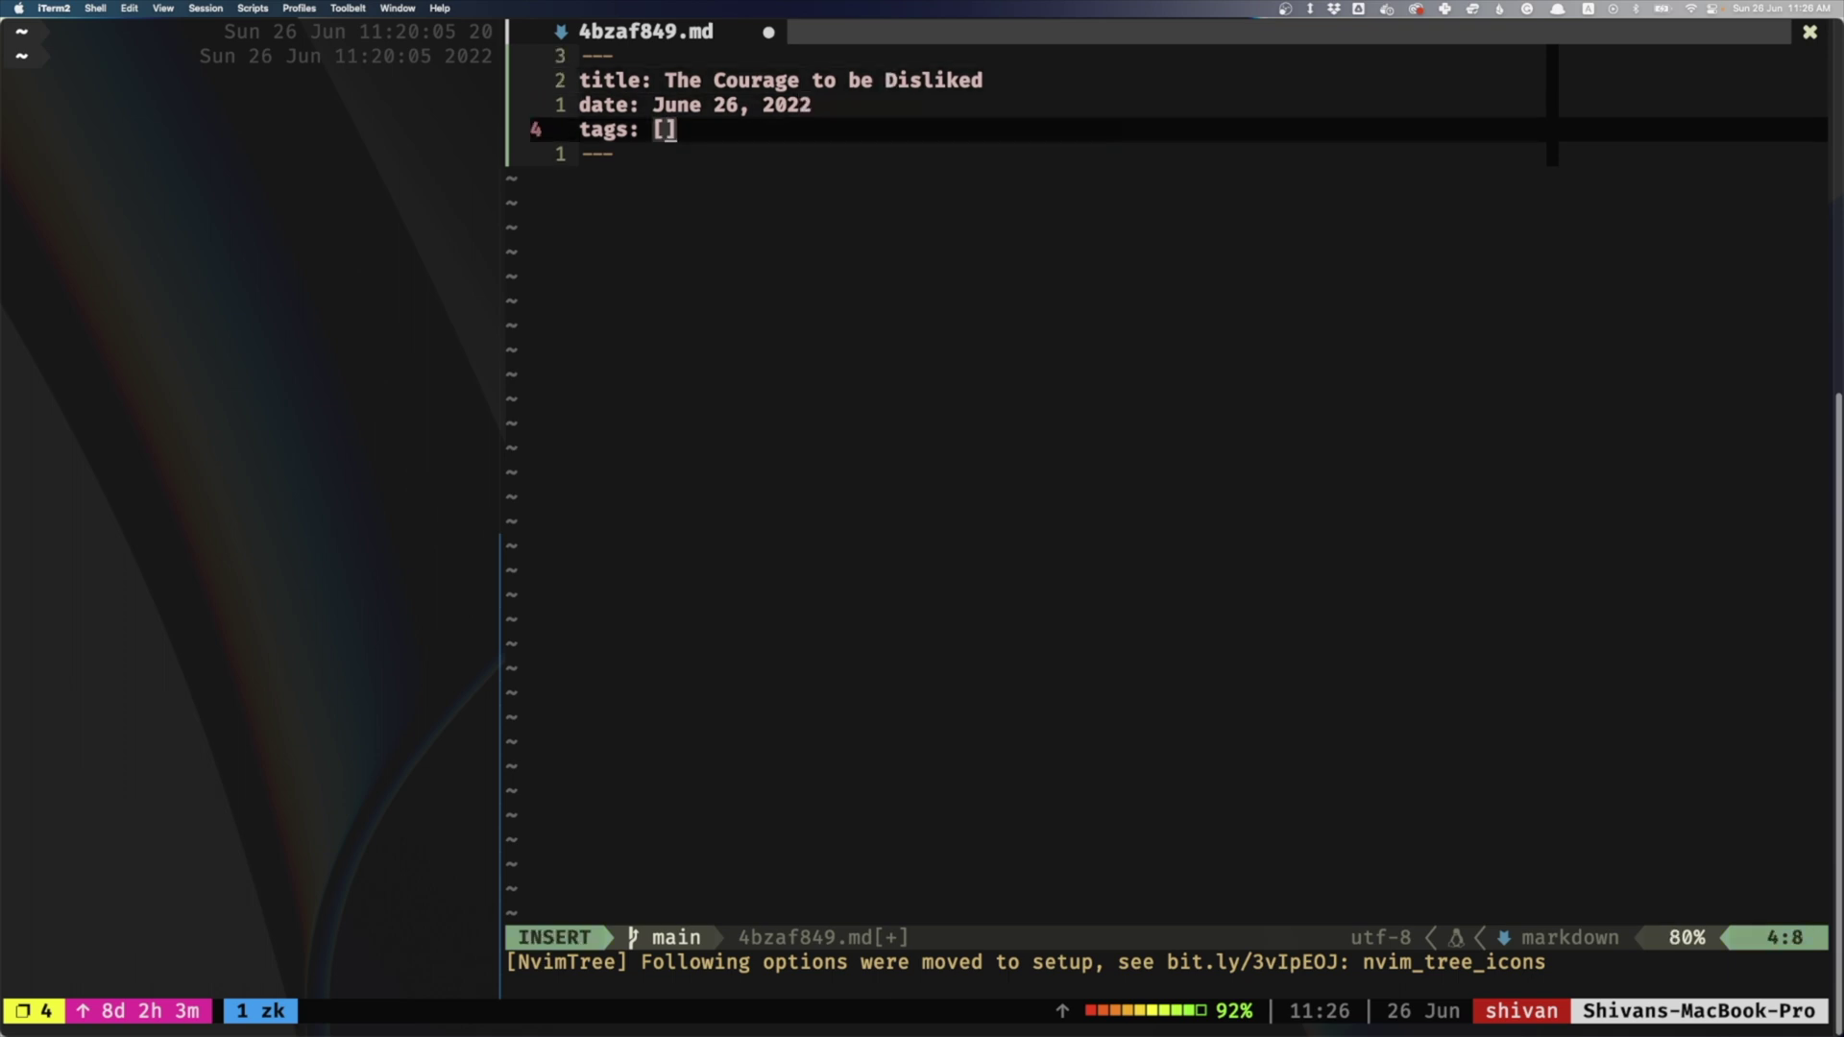
type("life, b")
key("BackSpace")
key("BackSpace")
type("book")
key("Escape")
key("k")
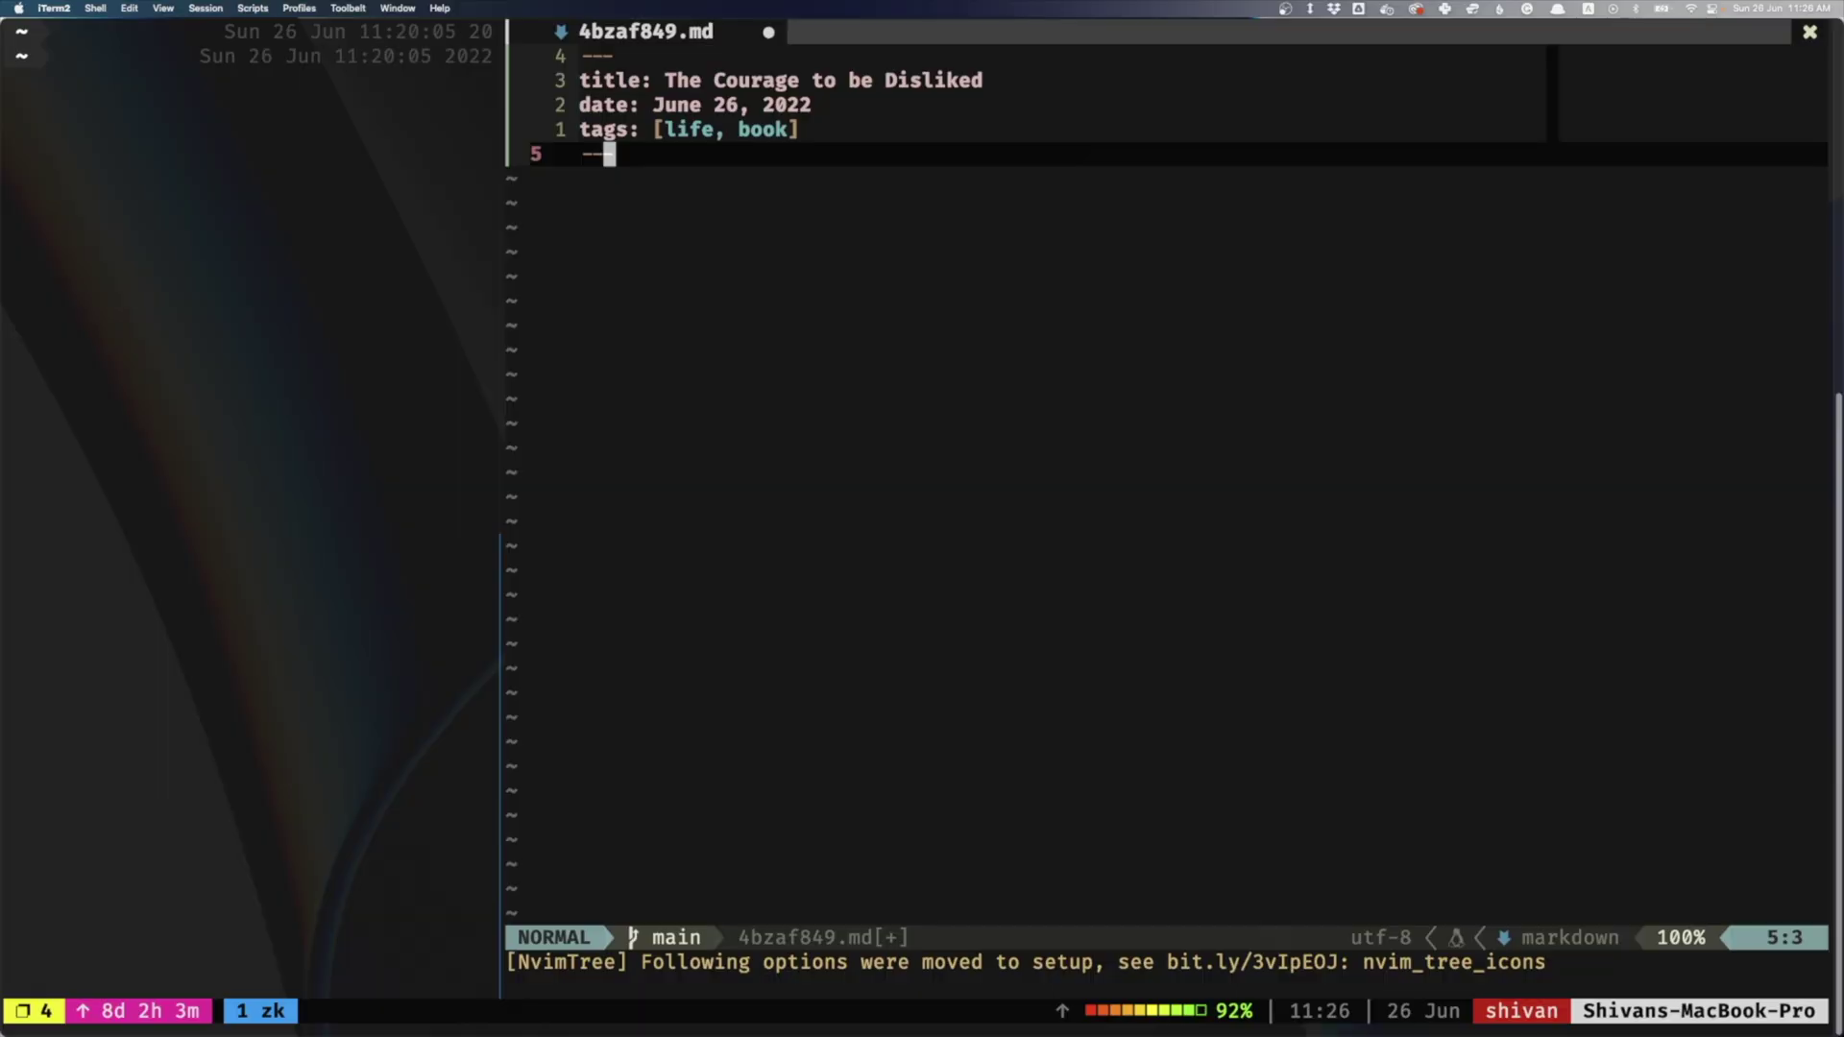
Step: Start a bullet list below the front matter, after a blank line, with "Aetiology" as the first item
key("o")
key("Return")
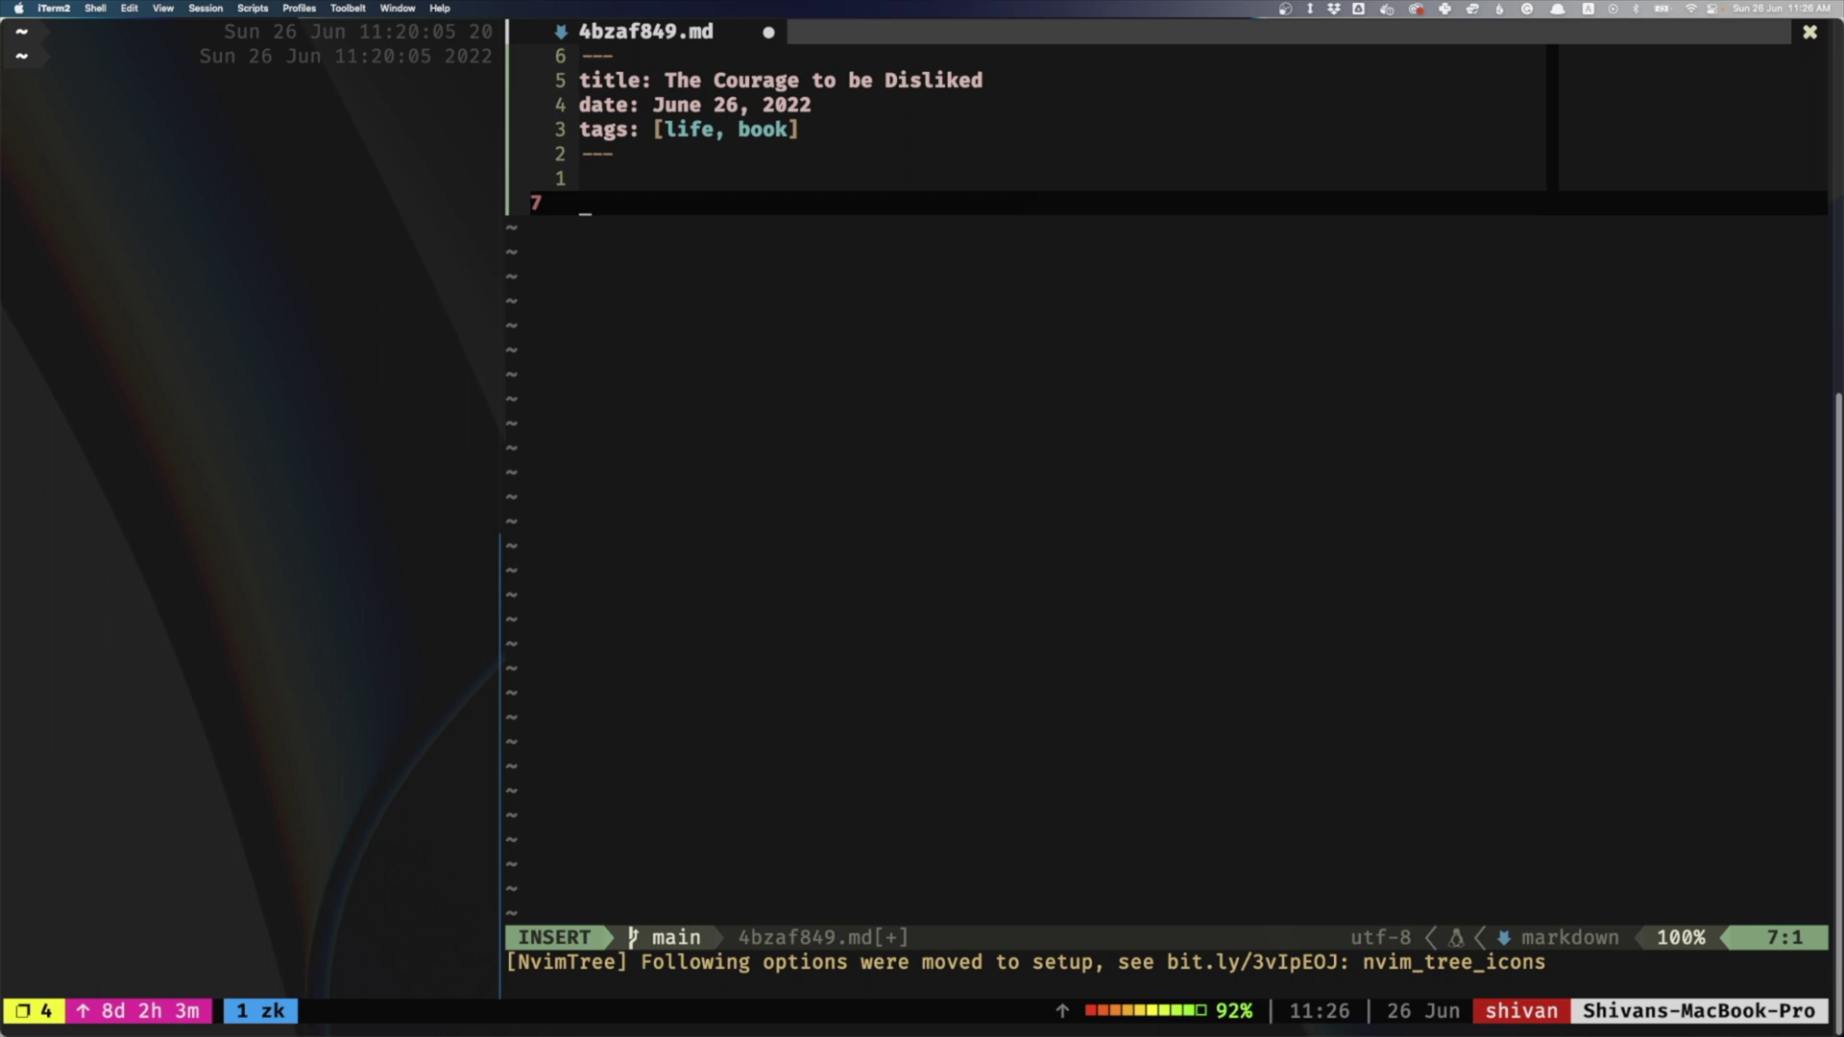
type("- Aeotiology")
key("Return")
Step: Add a second bullet reading "If you want to be free, you can't please everyone. You must have the courage to be disliked."
type("0-")
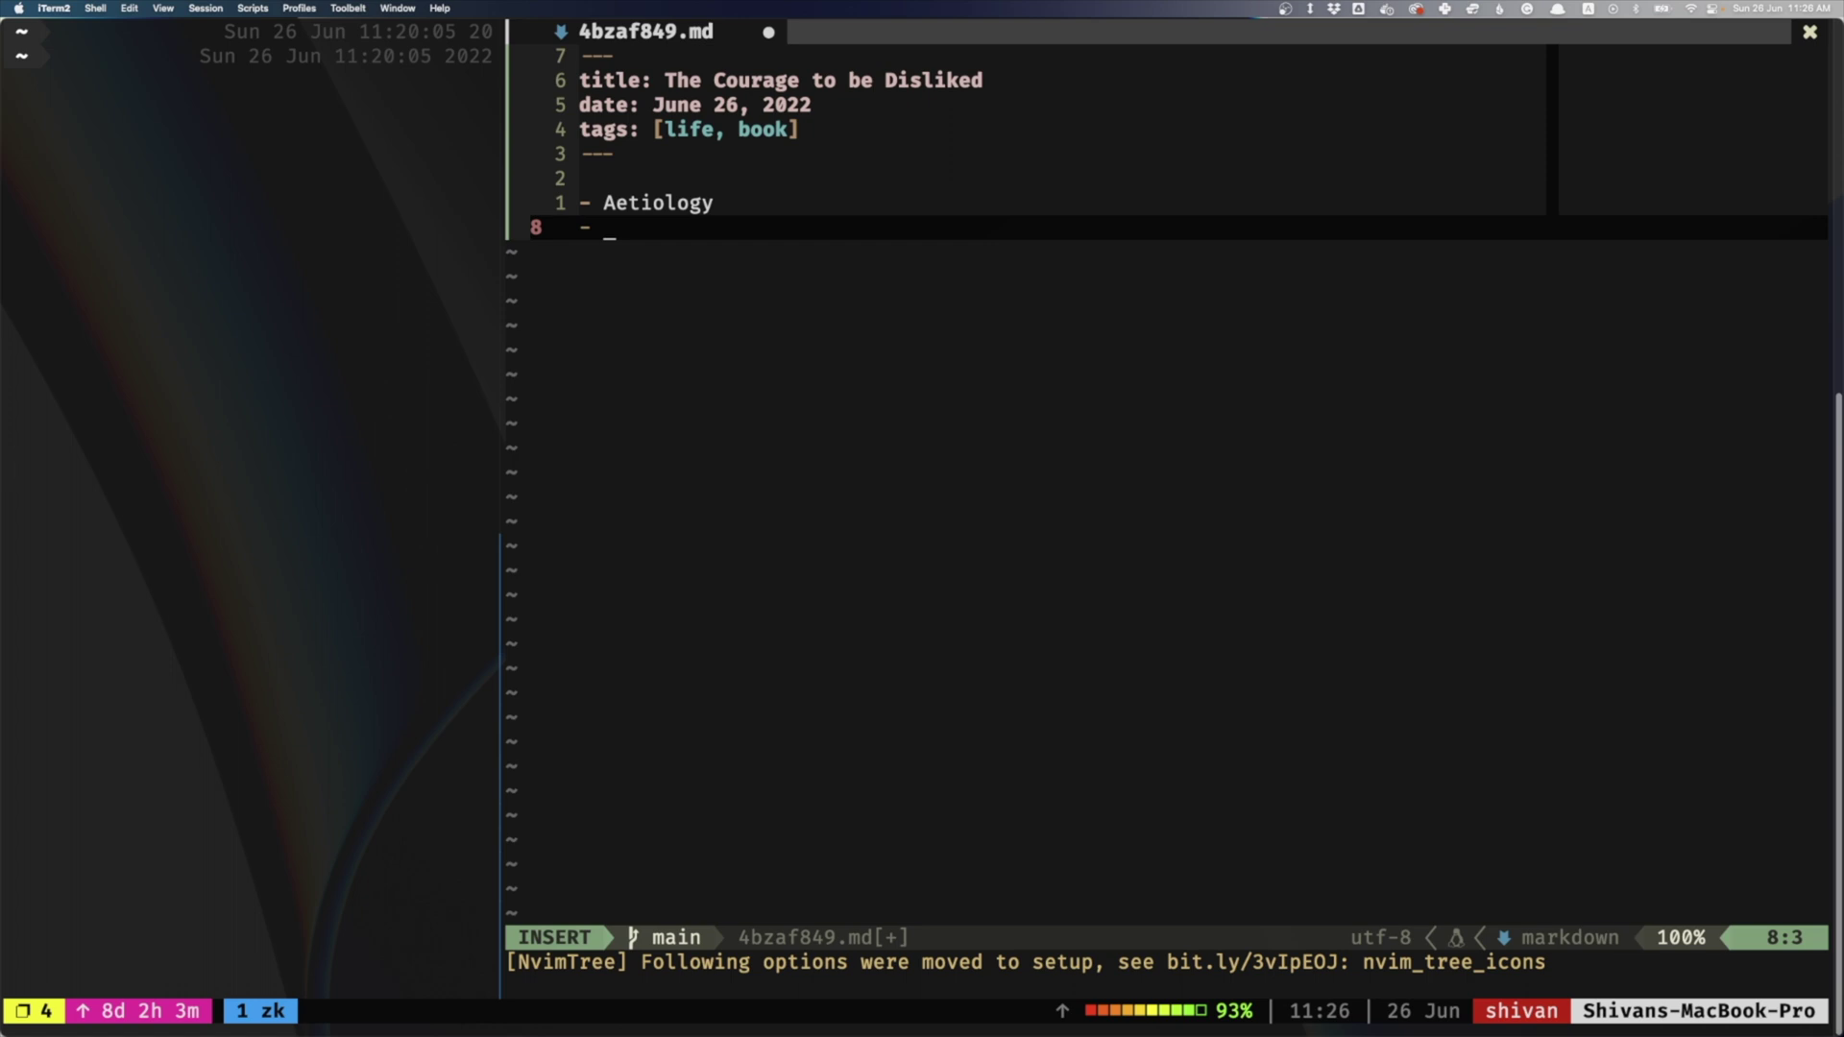
type("If you want top be")
key("BackSpace")
key("BackSpace")
key("BackSpace")
key("BackSpace")
type("be free, you can't p")
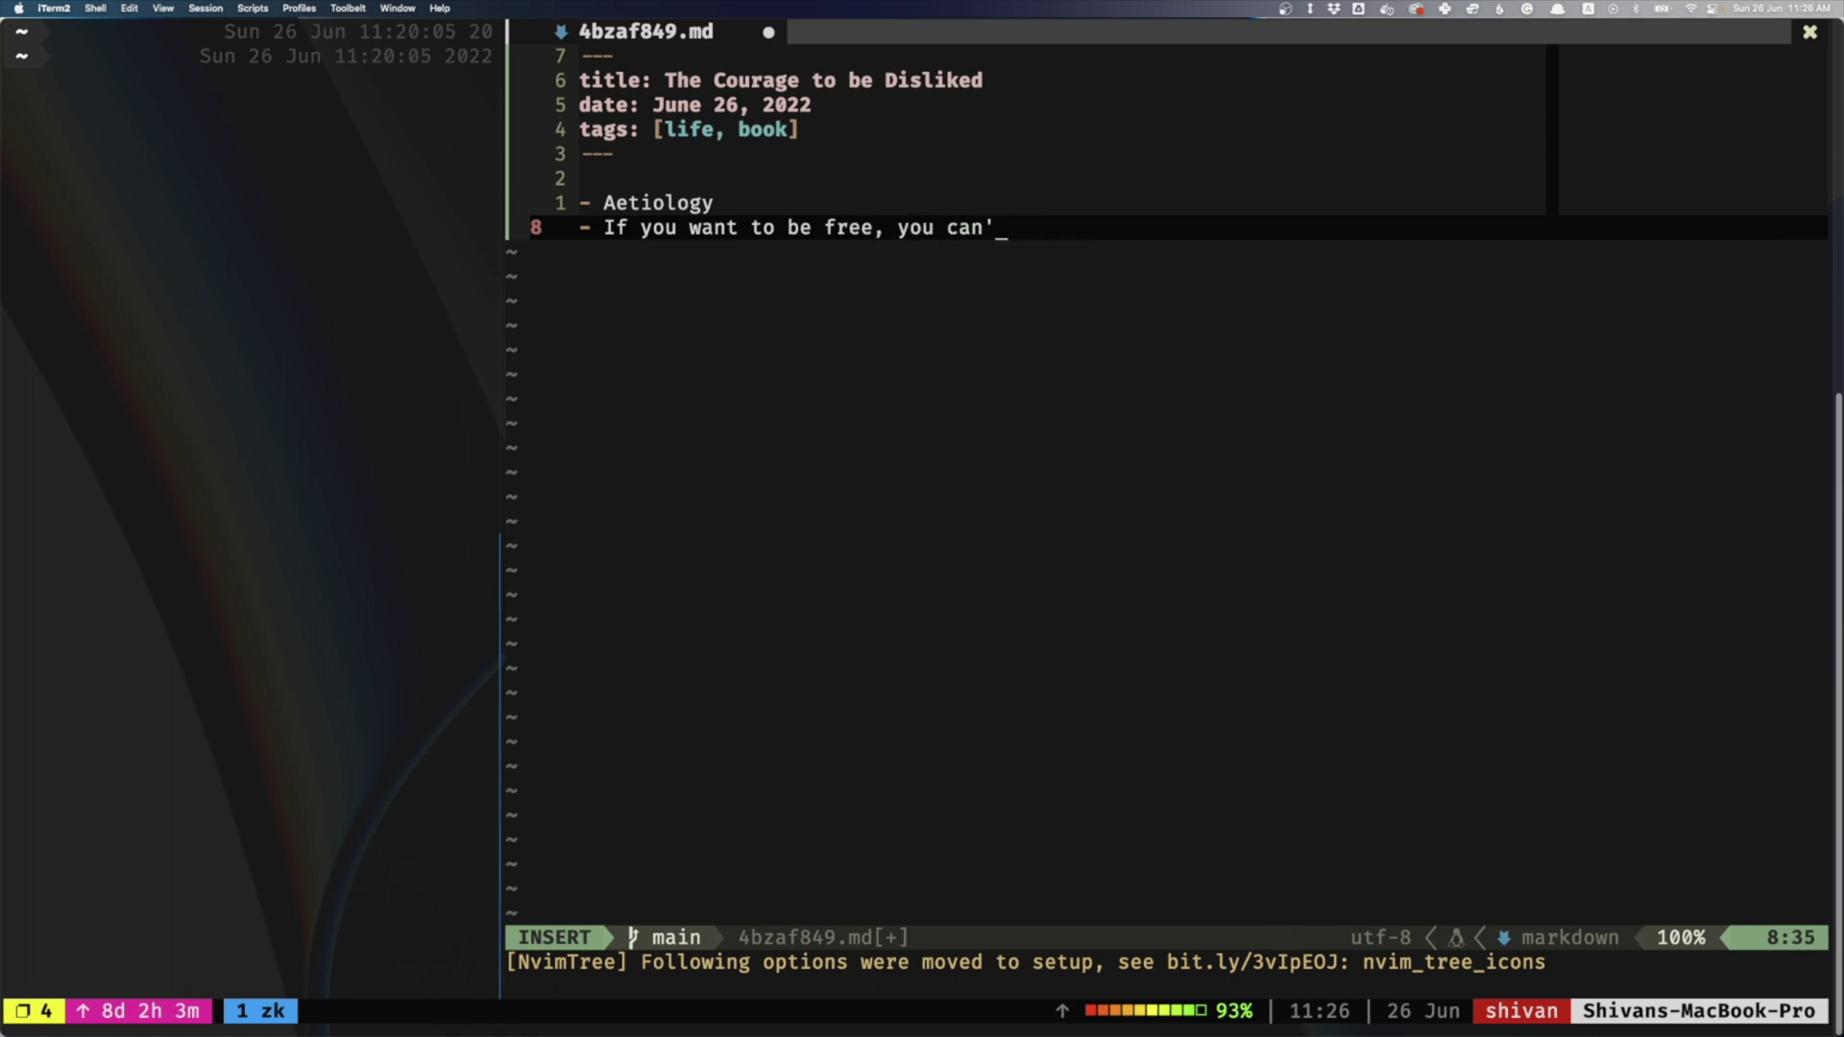
type("lease everyone. You mus")
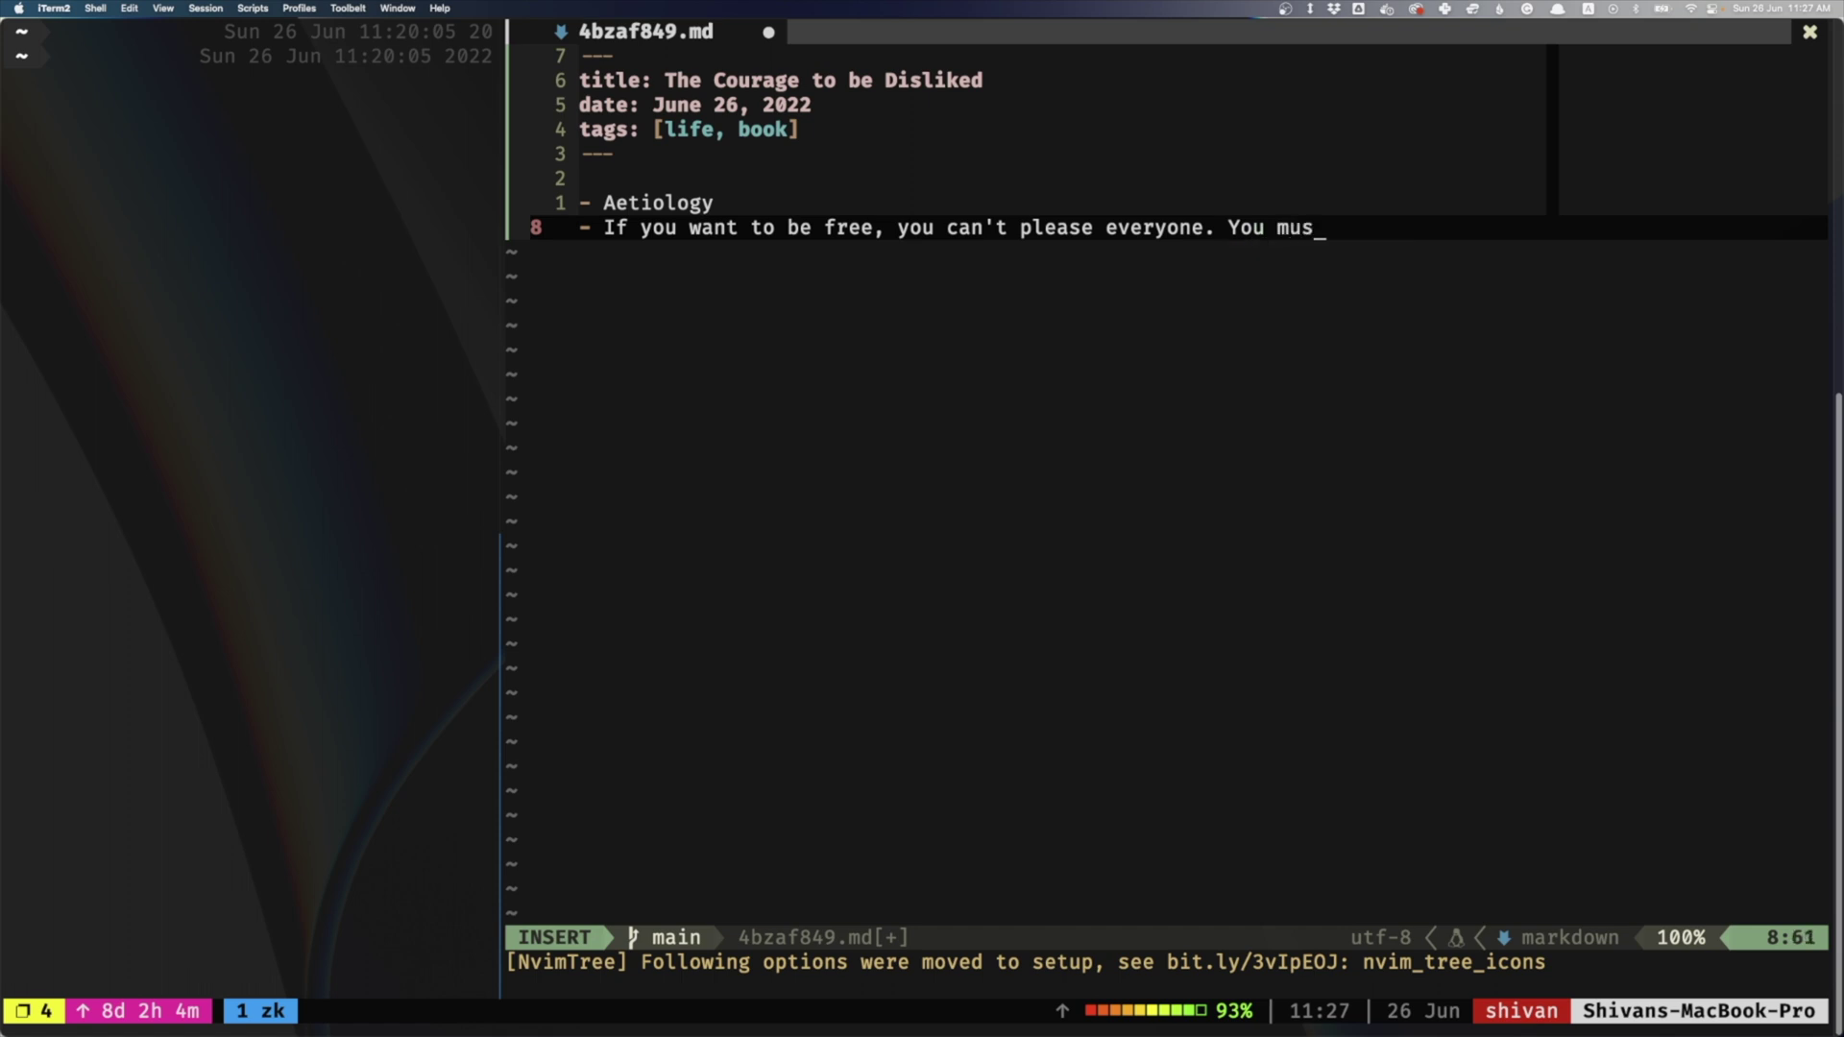
type("t have the courage to be dislike")
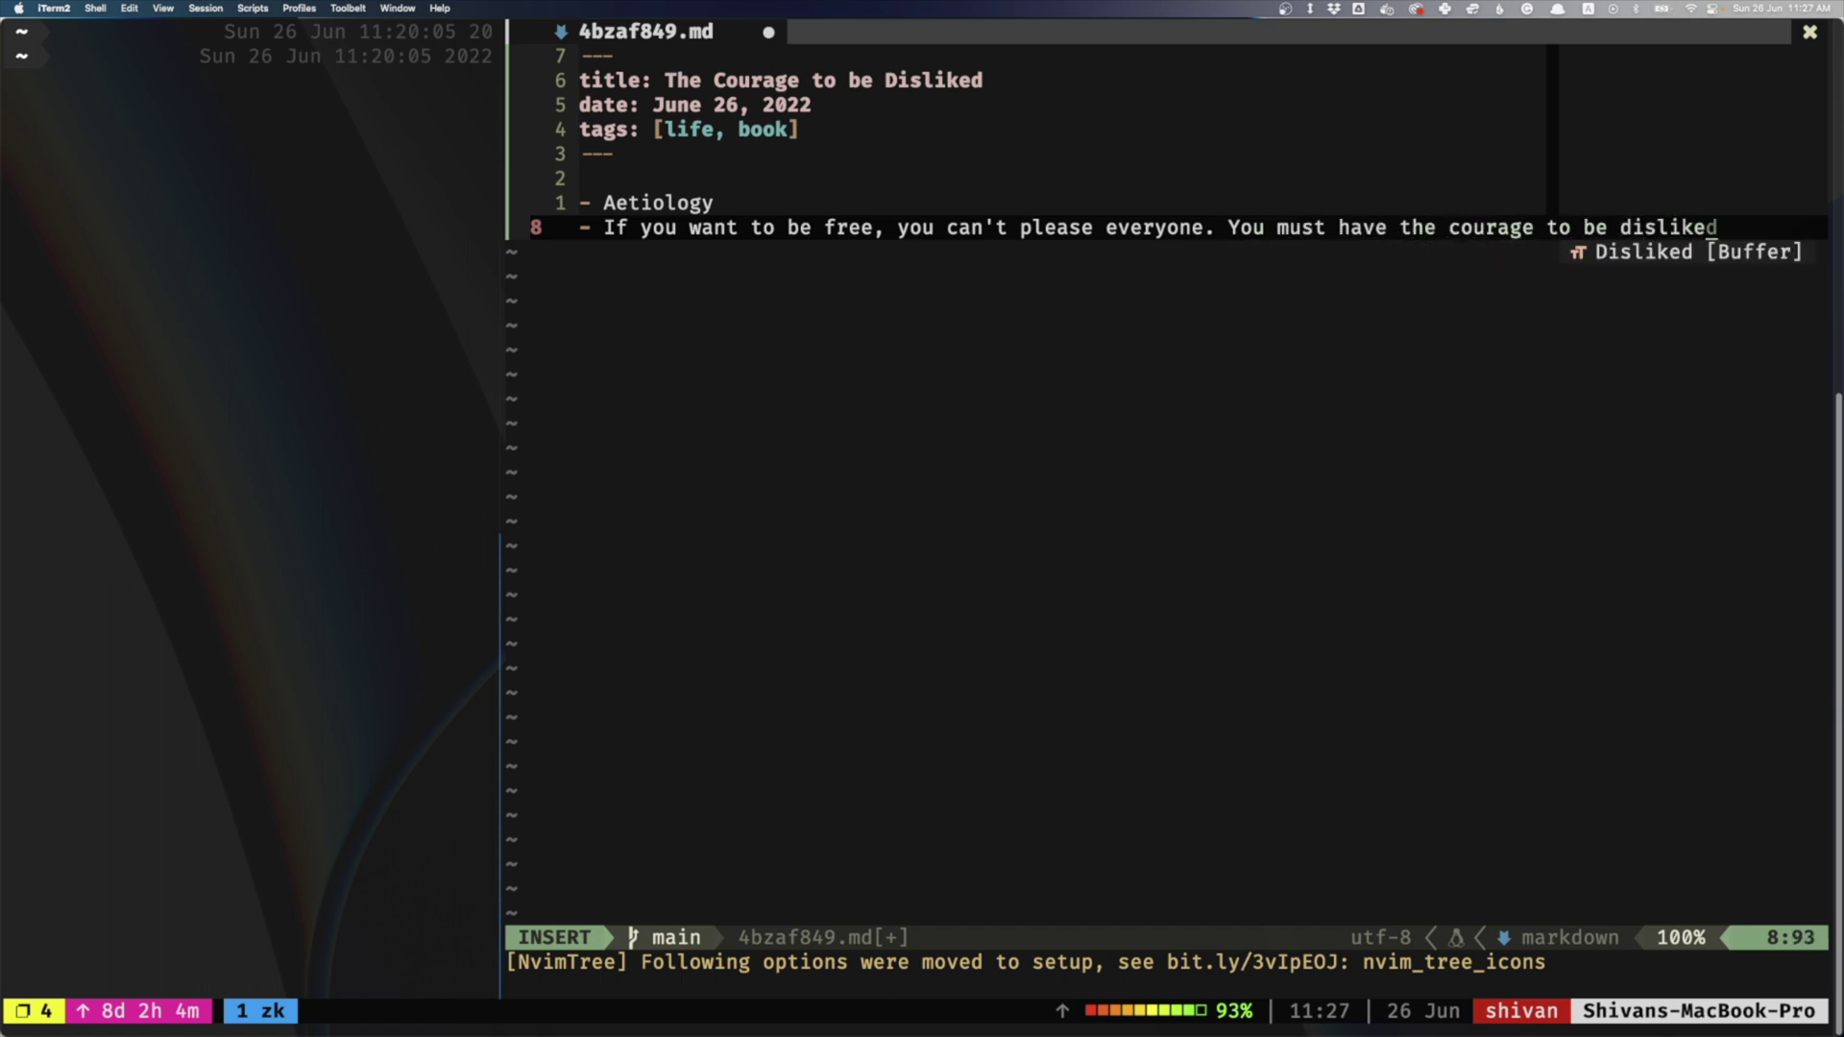
type("d.")
Step: Save and close the note, and reopen it from the terminal with zk edlast
key("Escape")
type(":wq")
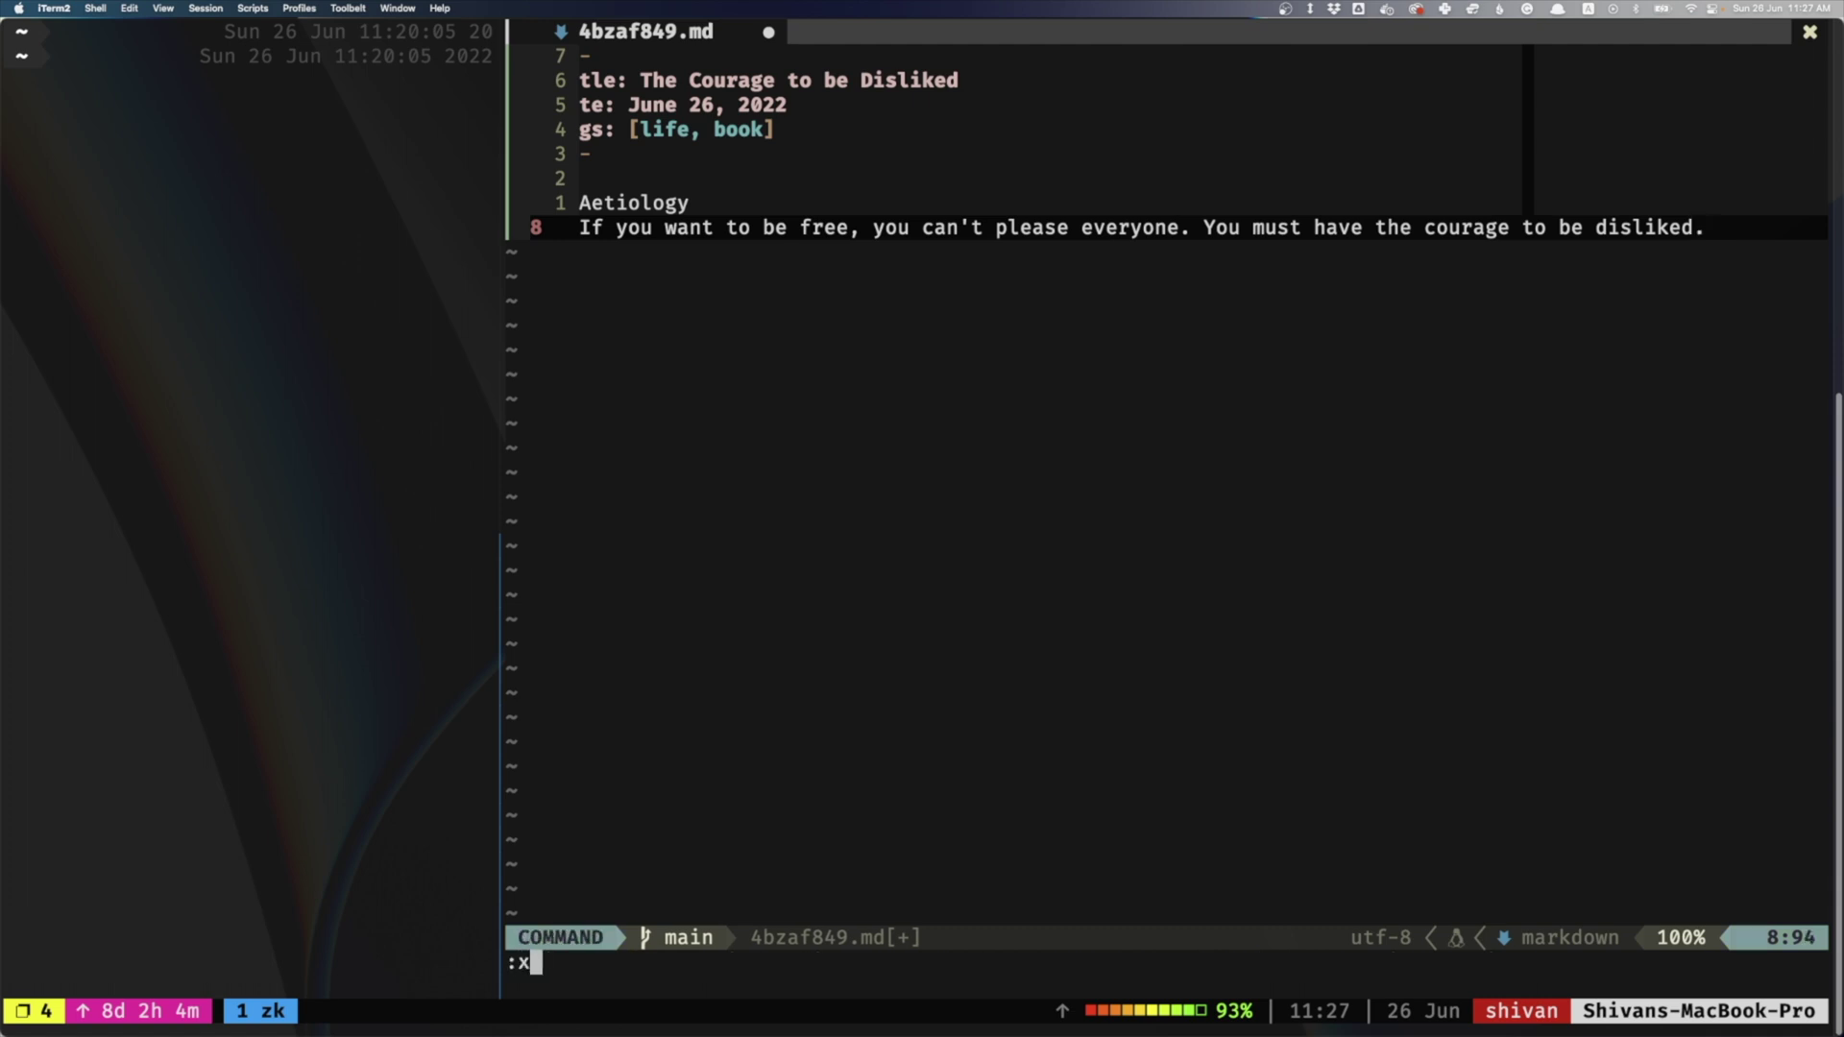
key("Return")
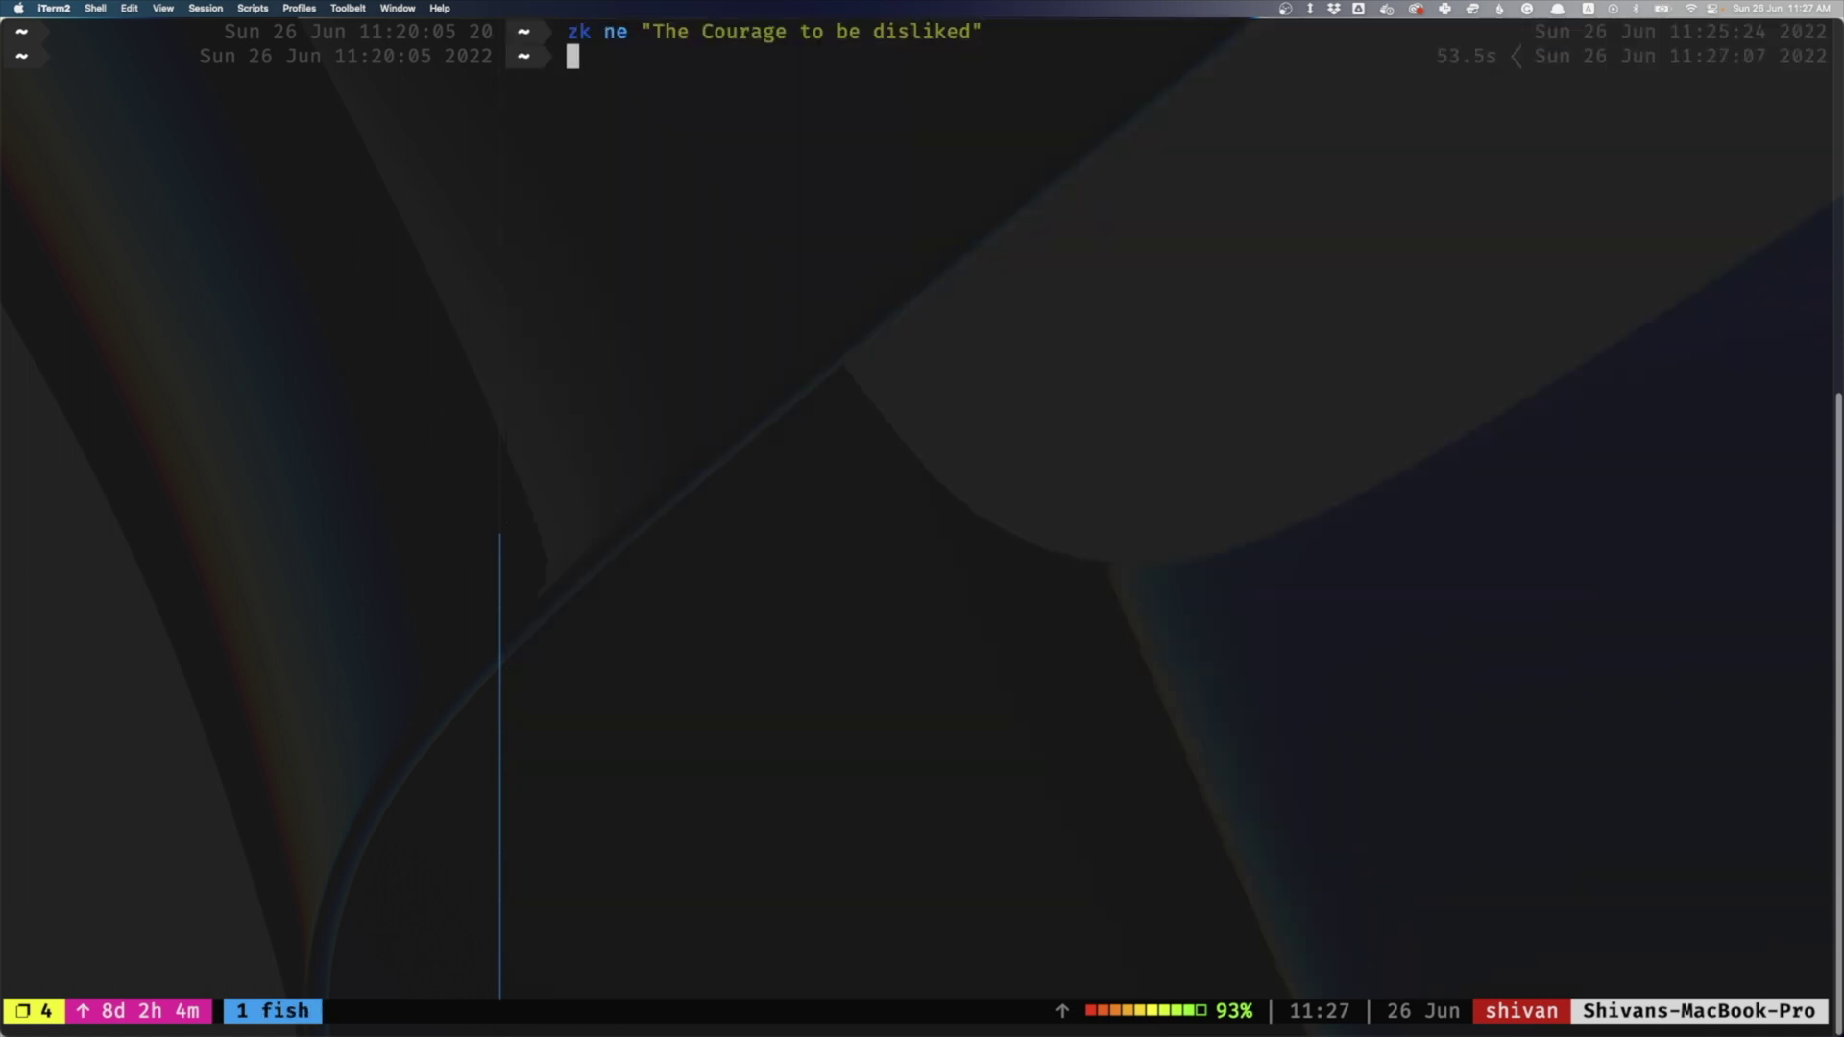
type("zk edlast")
key("Return")
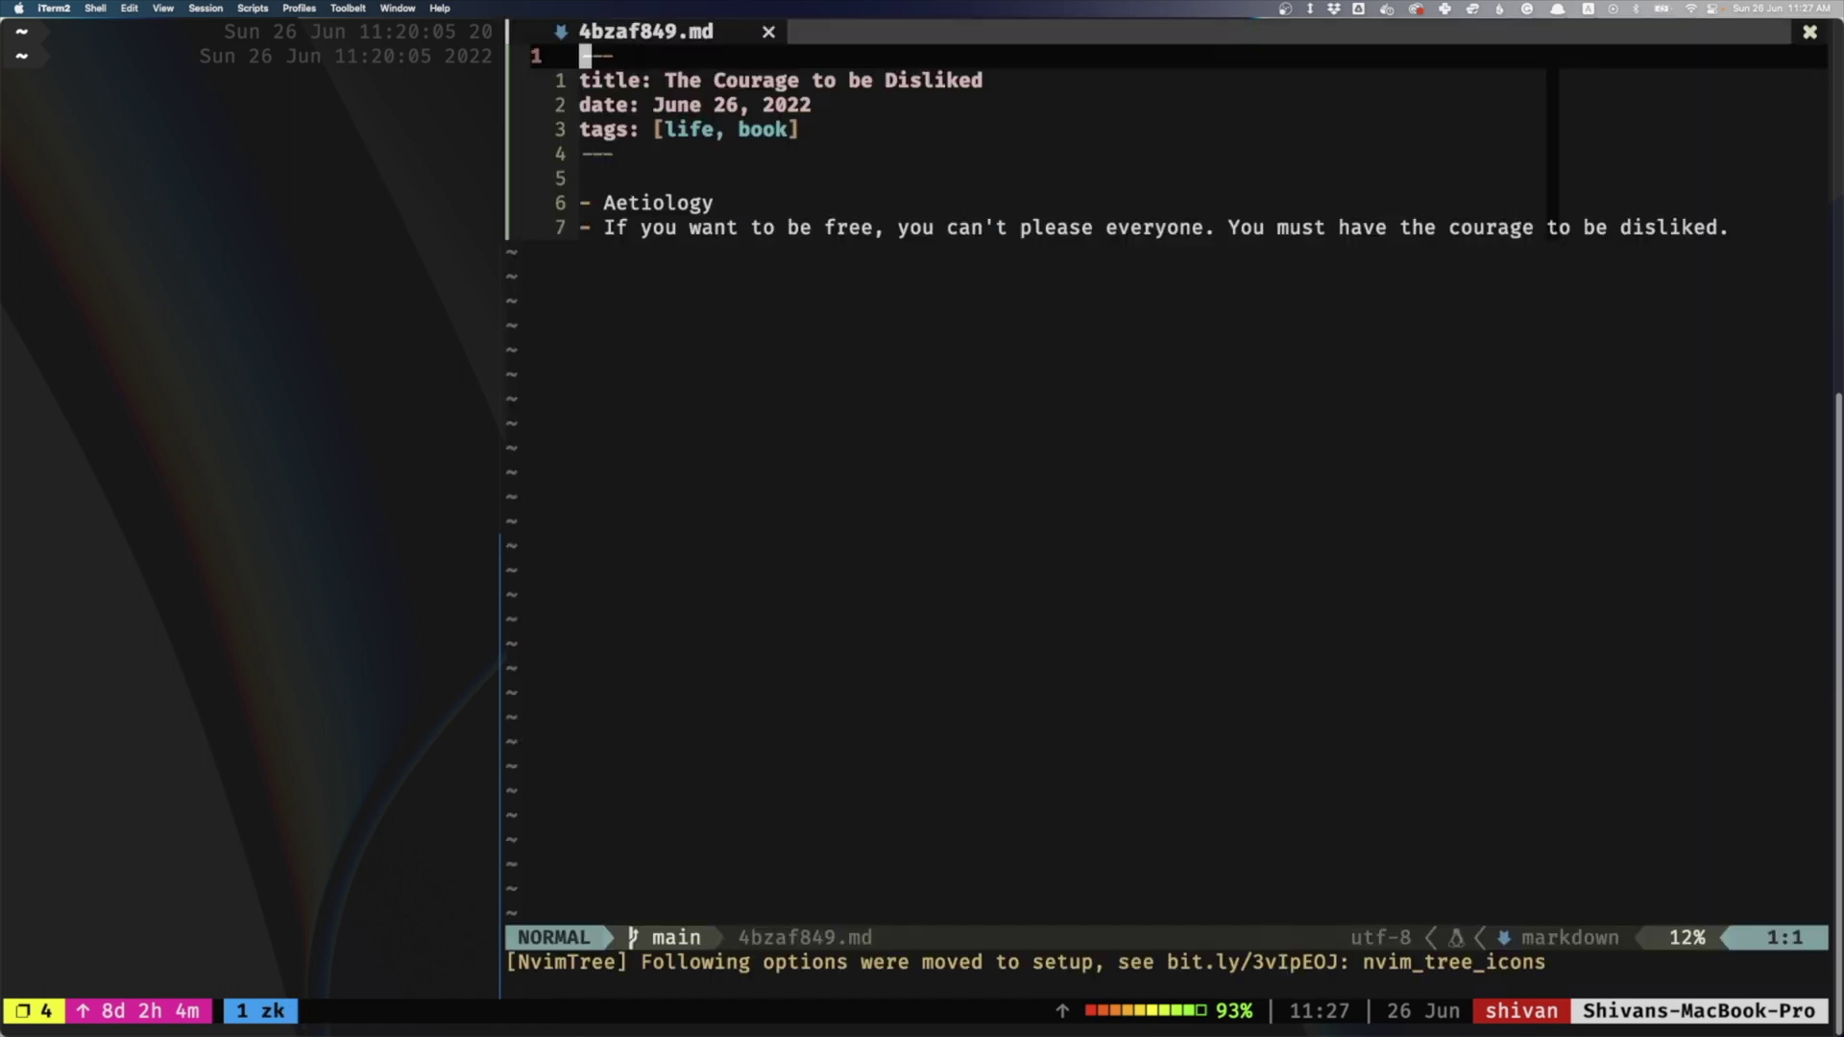
Step: Insert a double-bracket link to the Friends note below the bullet list, after a blank line
key("colon")
key("Escape")
key("j")
key("j")
key("j")
key("j")
key("j")
key("j")
key("j")
key("r")
key("minus")
key("o")
key("Return")
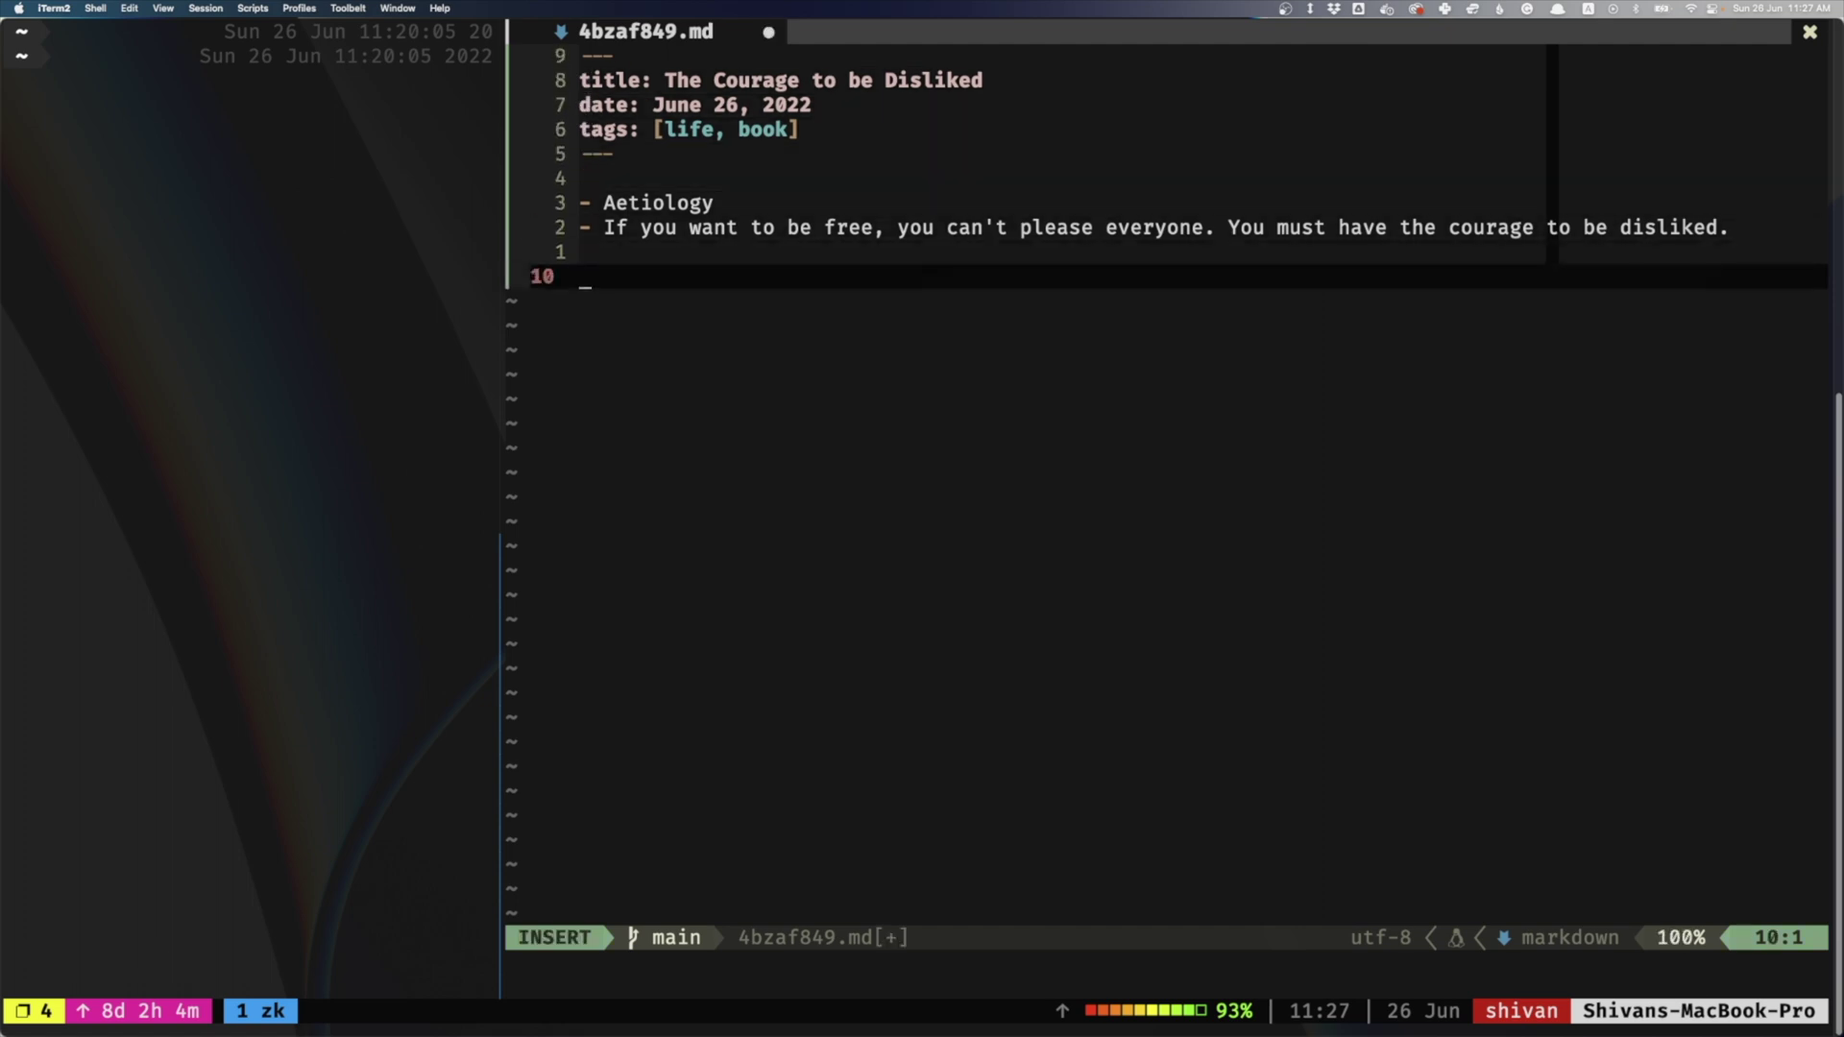
type("[[")
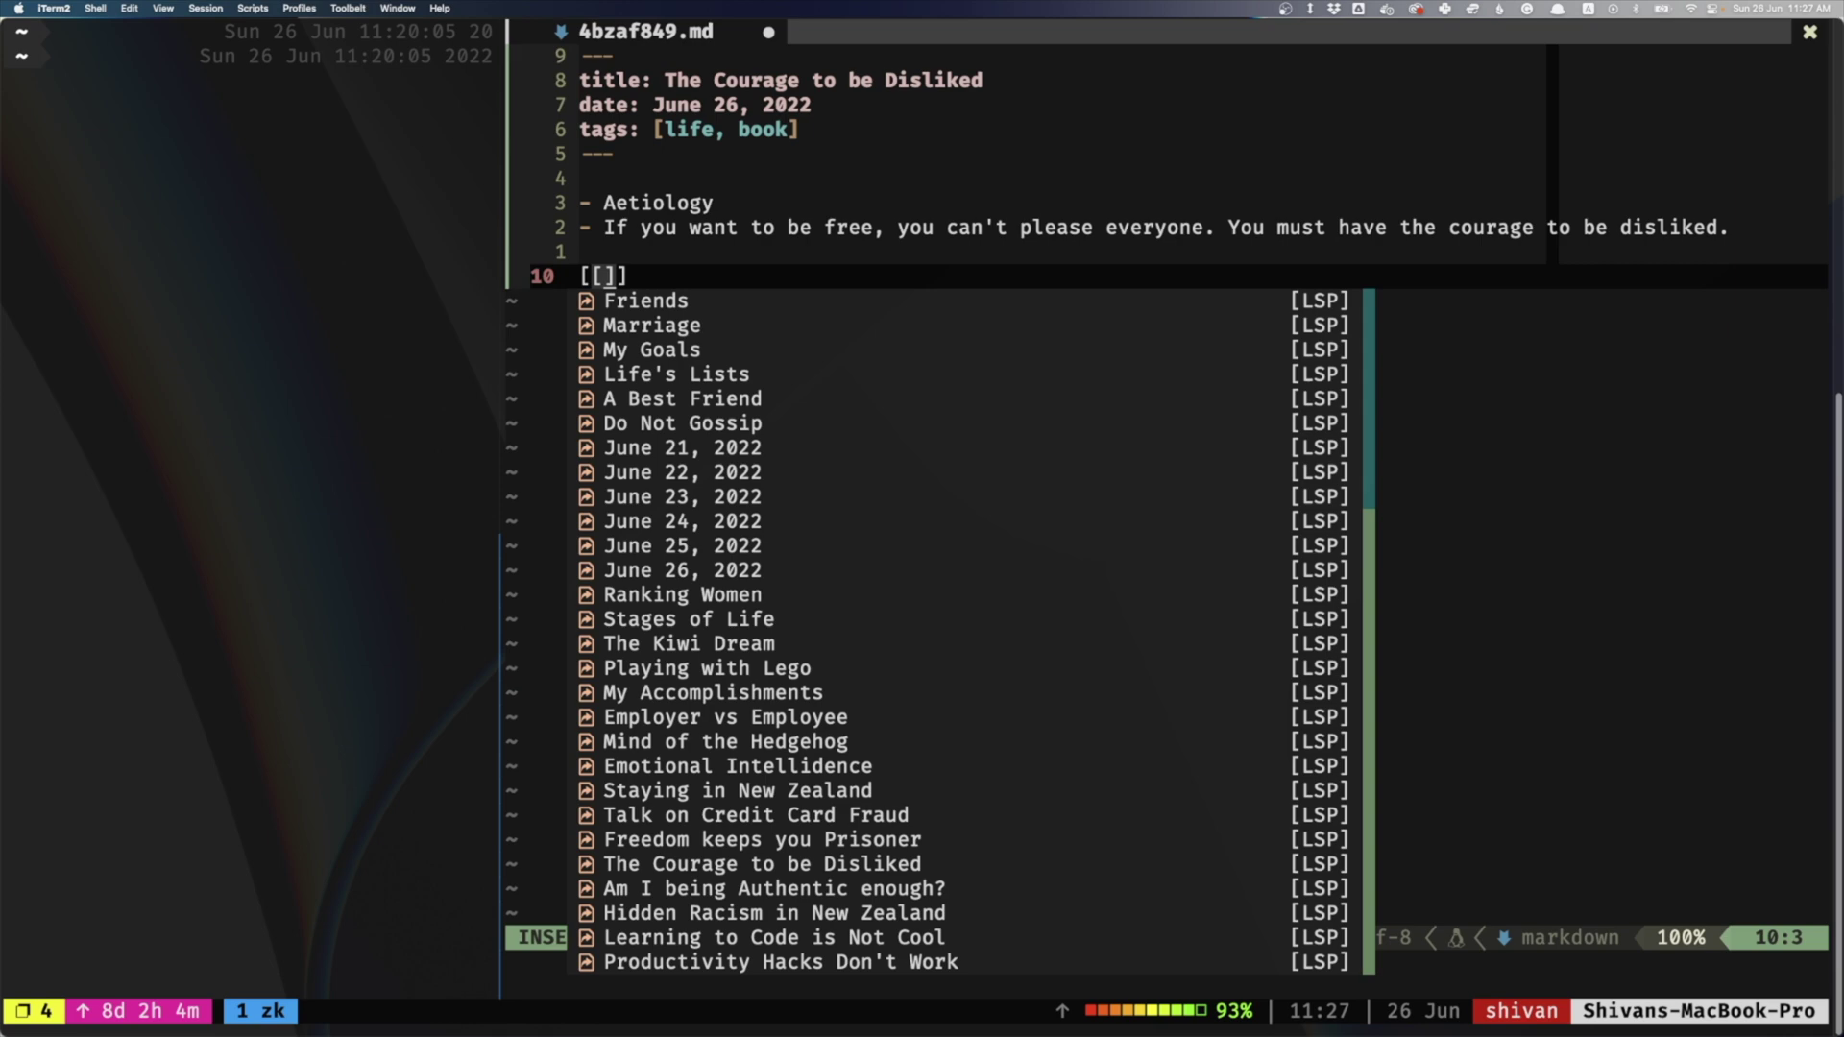
type("Frien")
type("d")
key("Return")
key("Escape")
Step: Display the title of the note behind the ideas link, and save and close the note
key("k")
key("j")
key("shift+t")
key("3")
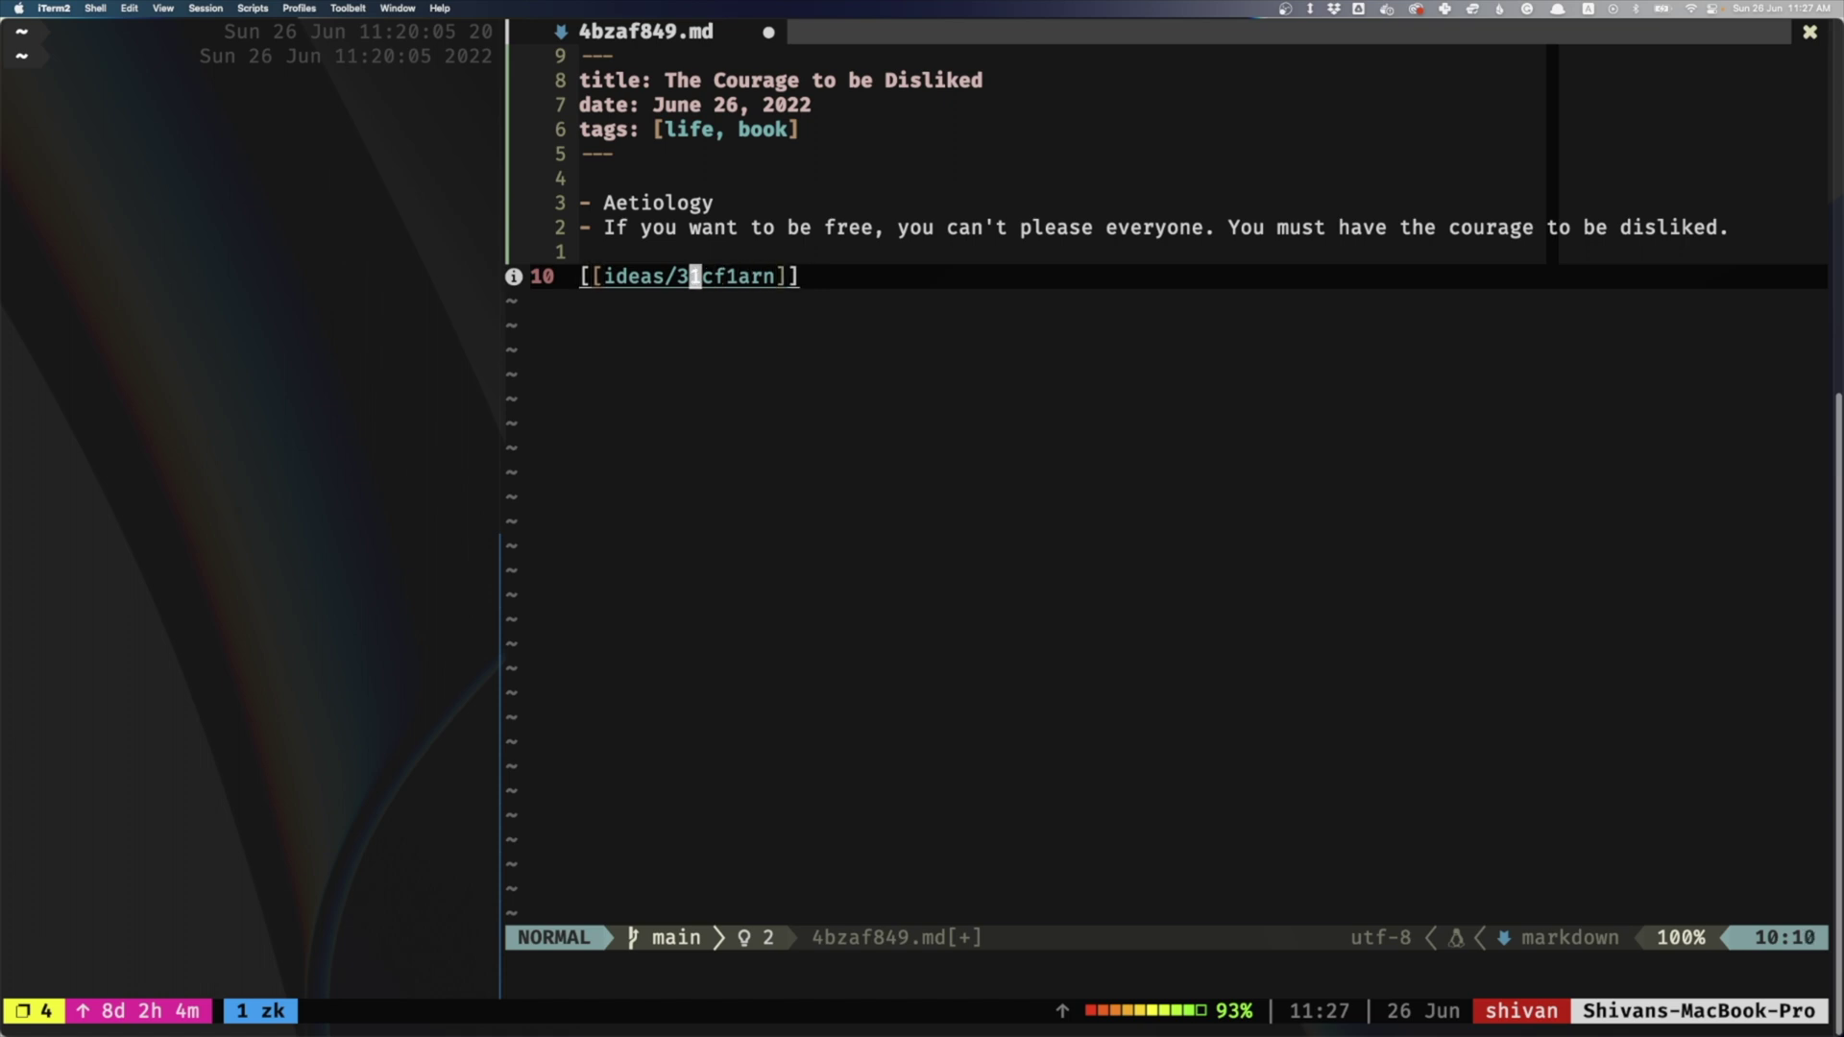
key("shift+k")
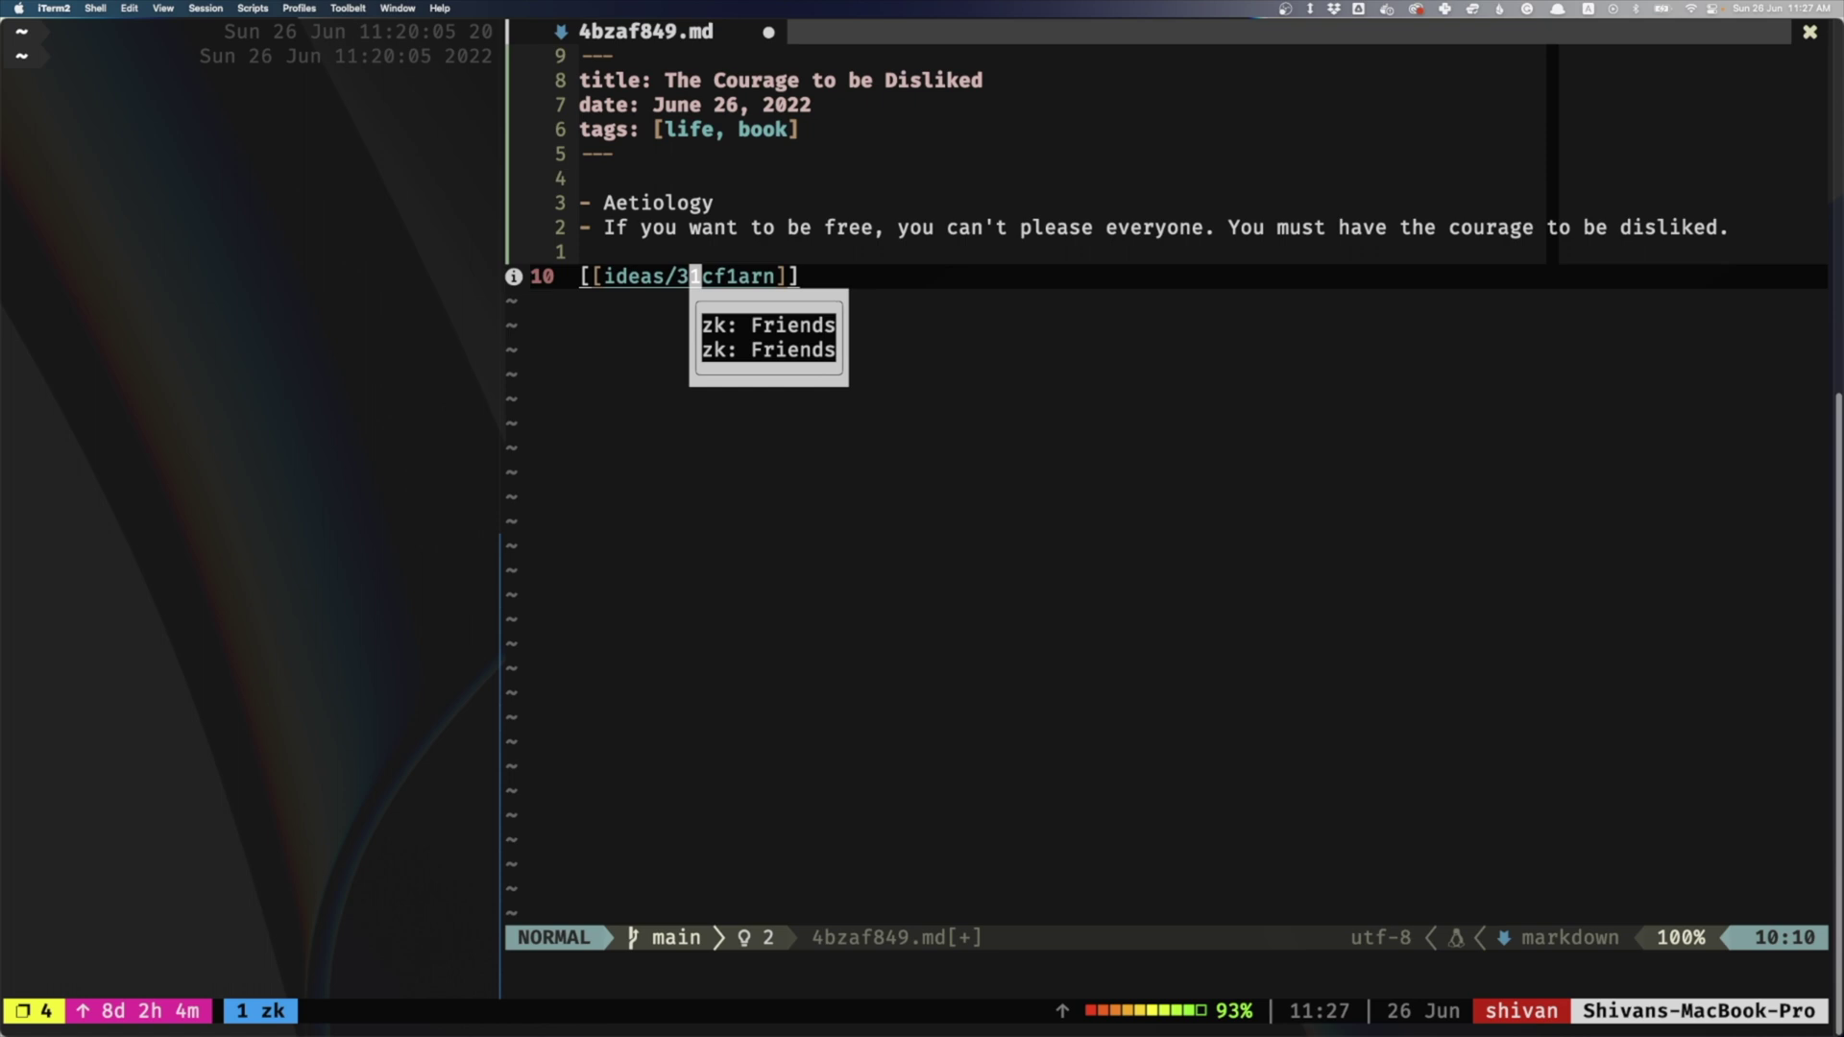
type(":wq")
key("Return")
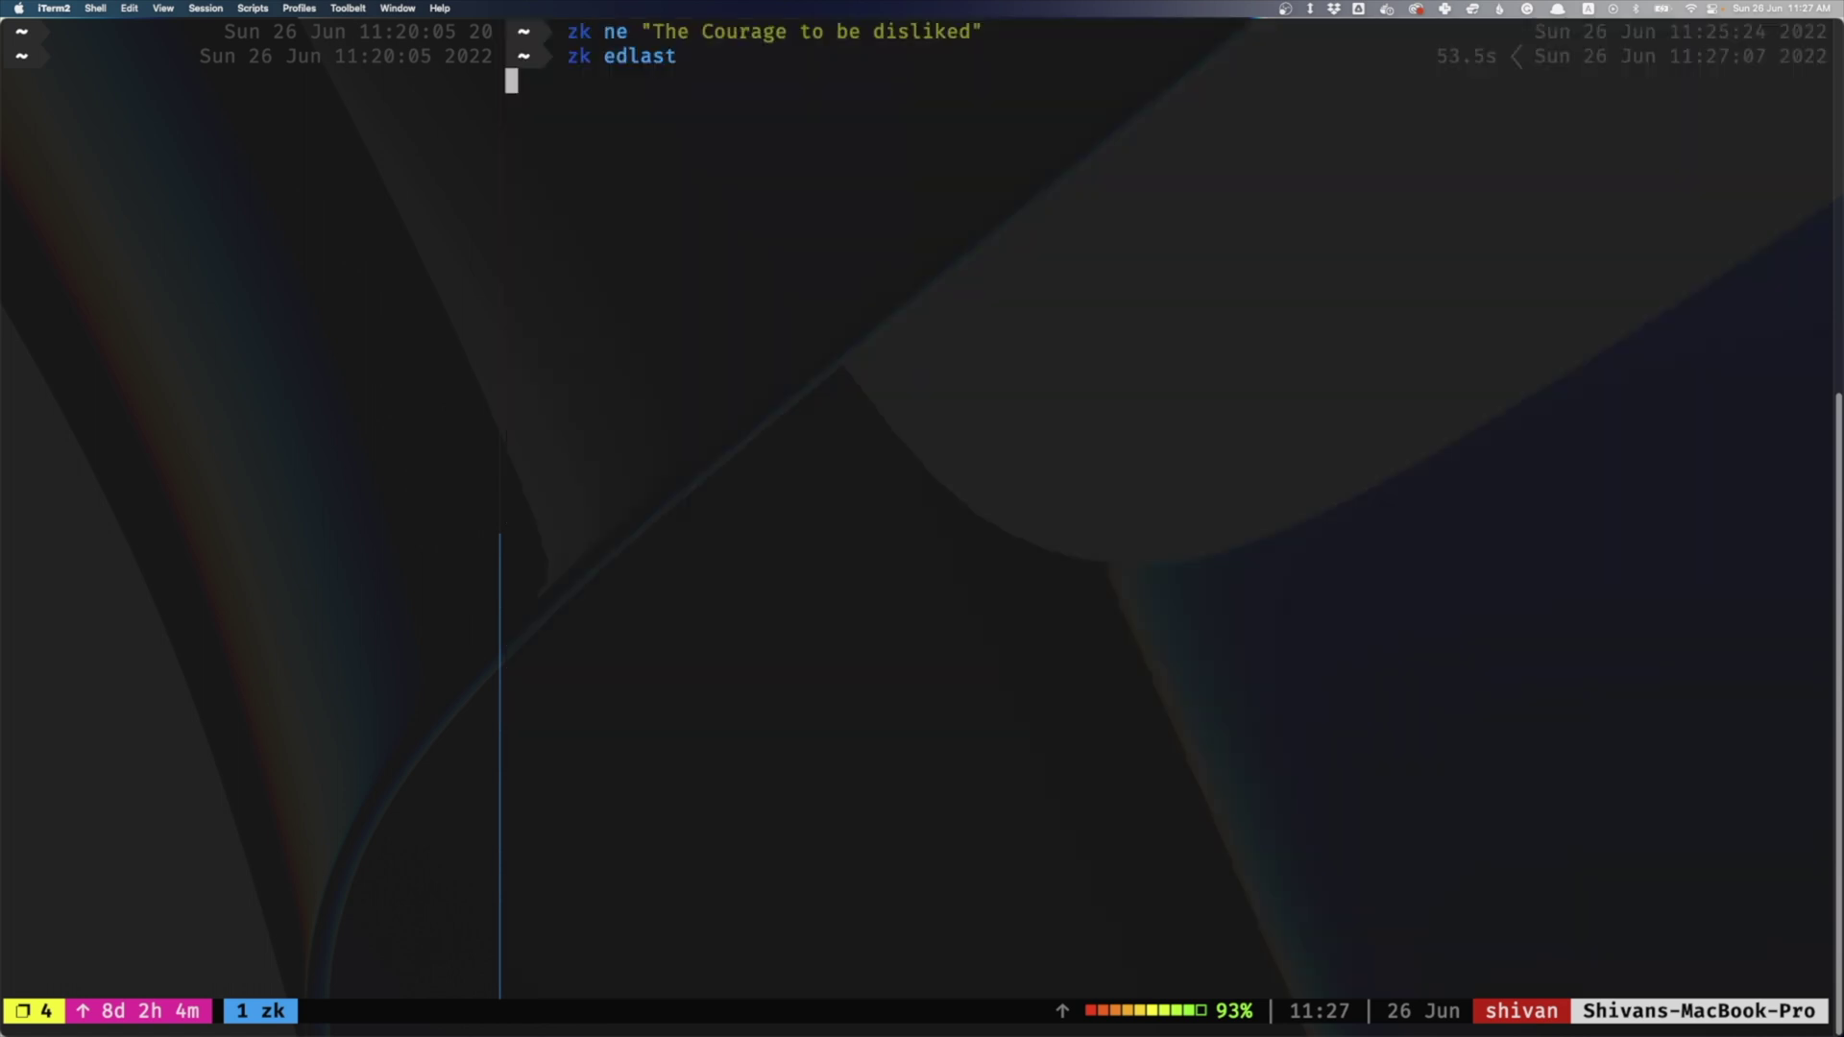